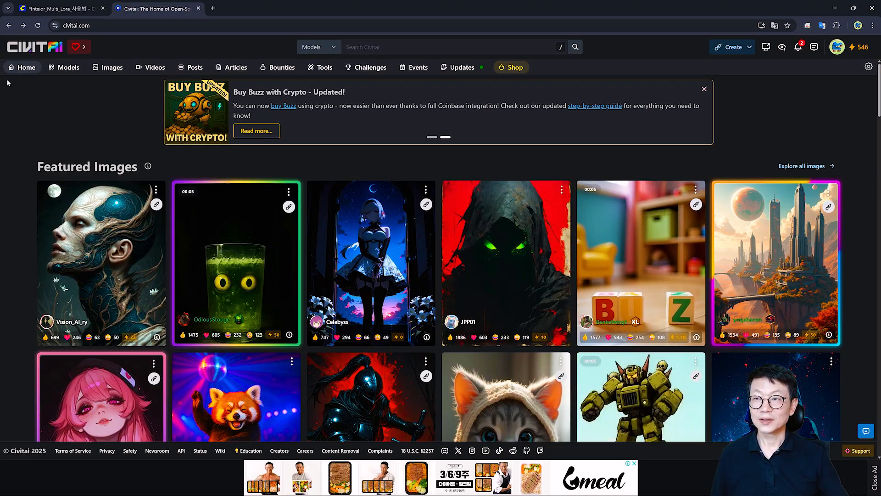
On Civitai, open the models listing, show its filters for type LoRA and base model SDXL 1.0, and clear all filters.
left_click(64, 67)
left_click(850, 67)
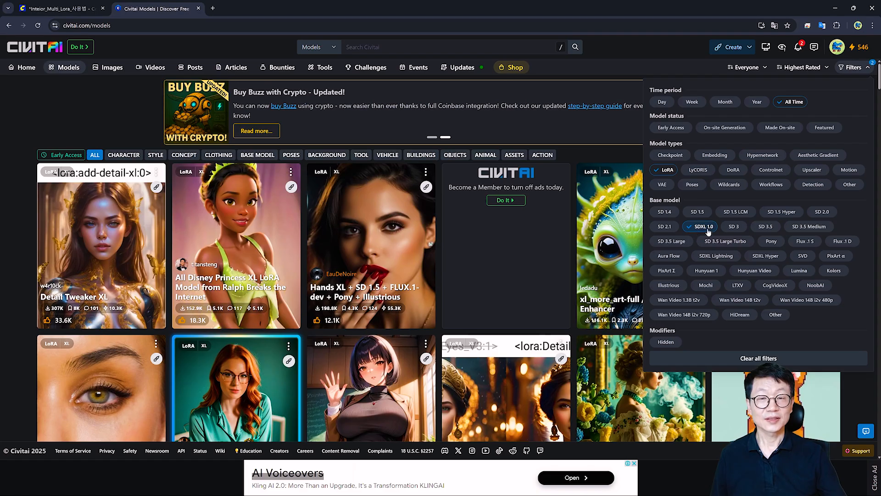
left_click(758, 358)
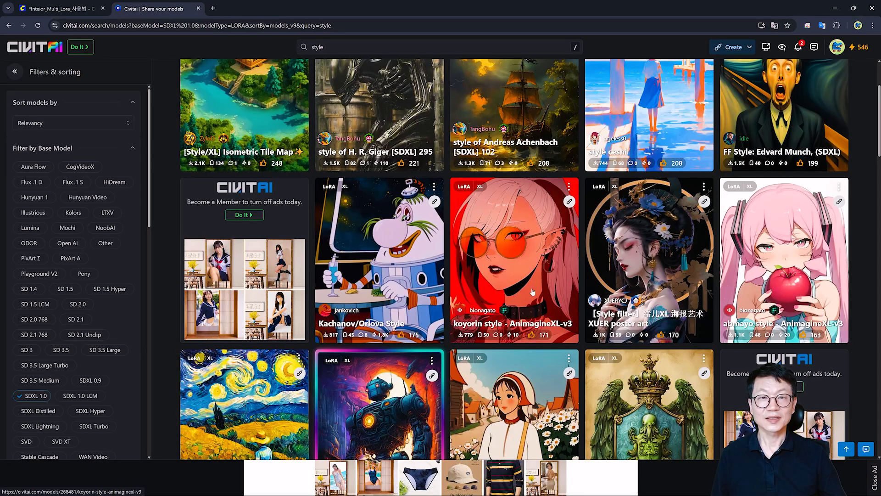
Browse the SDXL 1.0 LoRA search results for "style" and for "product".
scroll(532, 292, "up", 1)
scroll(254, 244, "down", 10)
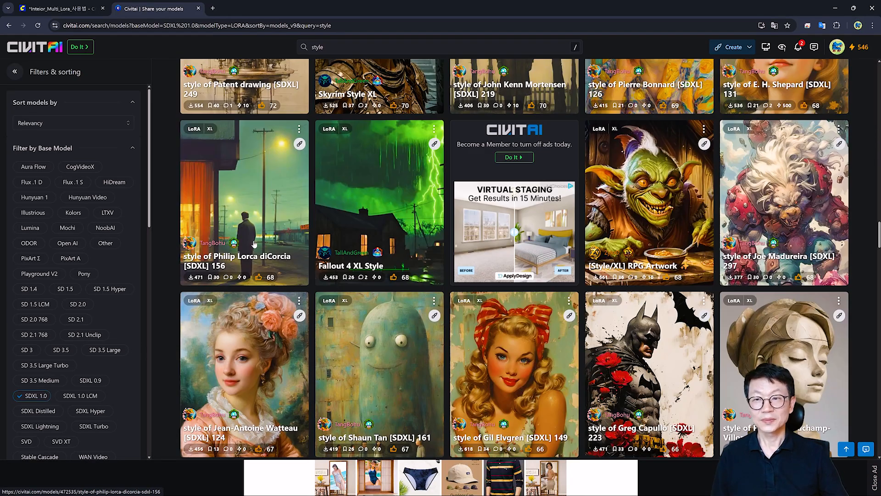
scroll(254, 243, "down", 4)
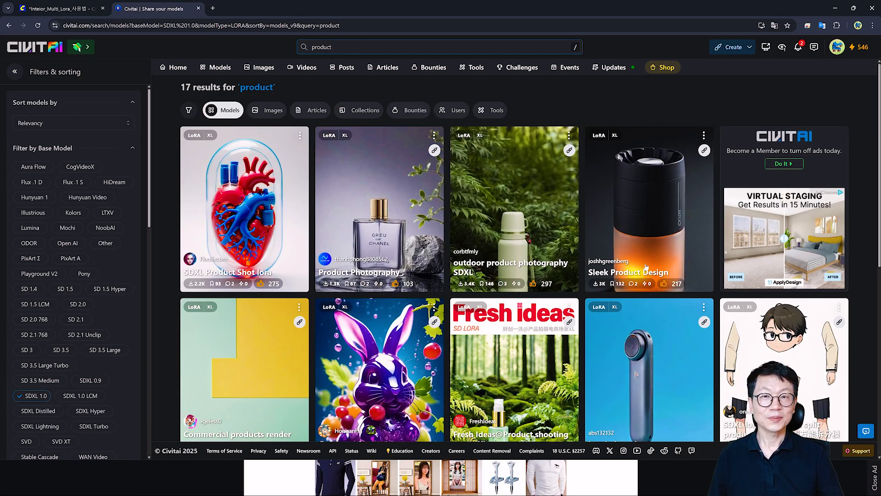
scroll(398, 328, "down", 2)
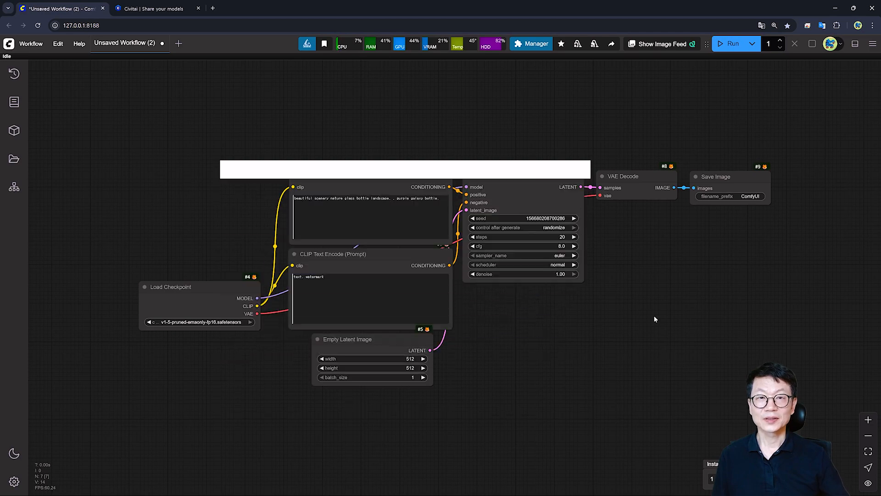
Switch to ComfyUI and search the custom nodes in ComfyUI Manager for "everywhere", and return to the manager's main window.
left_click(527, 45)
left_click(439, 204)
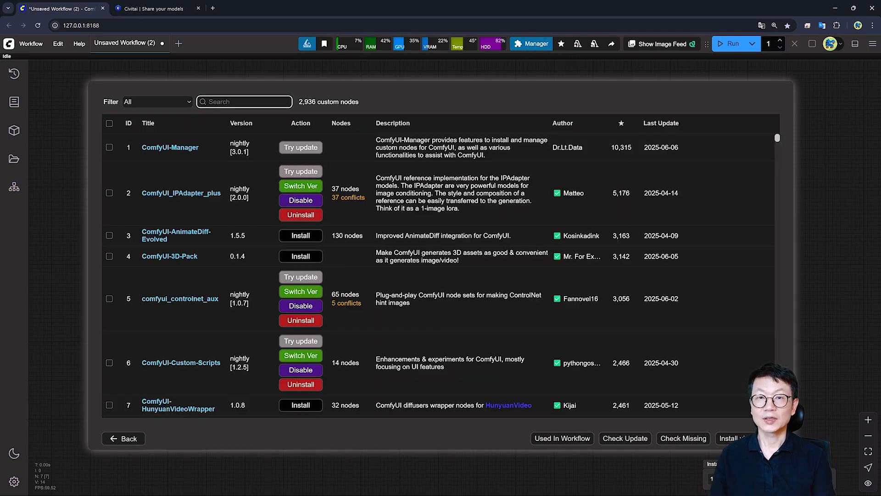
type("everywhere")
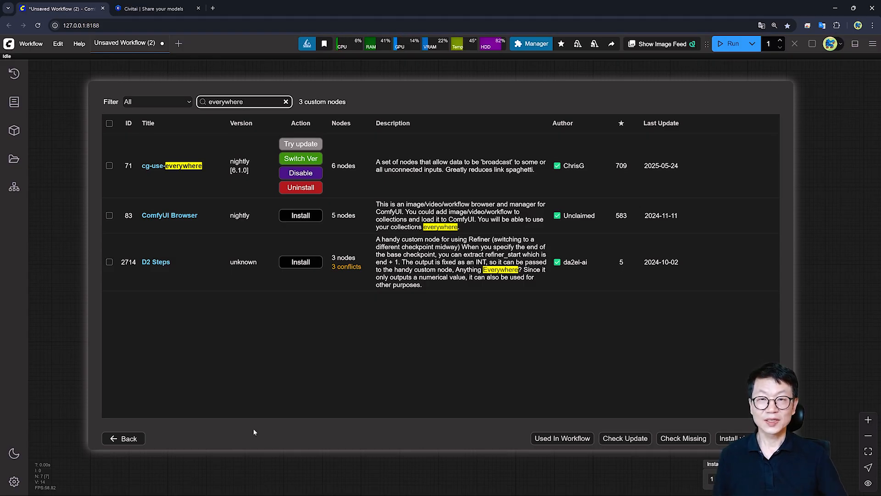
left_click(125, 440)
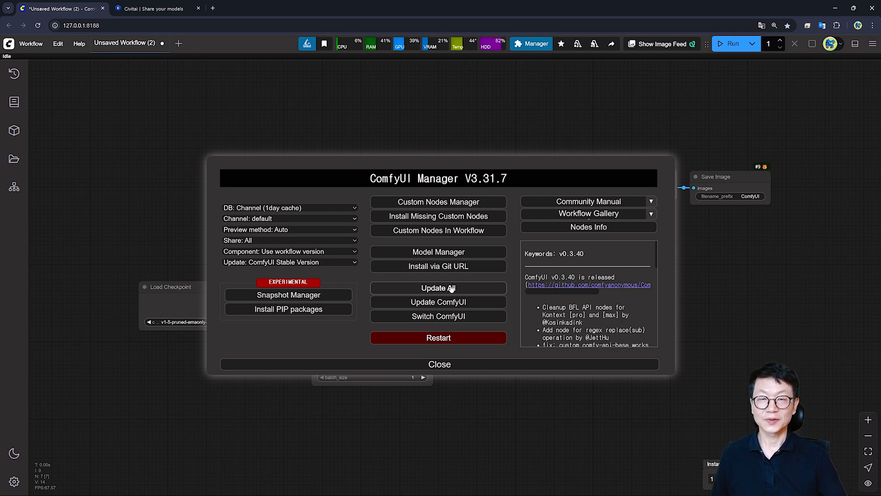
Update ComfyUI and all custom nodes, and reboot the server to apply the updates.
left_click(451, 287)
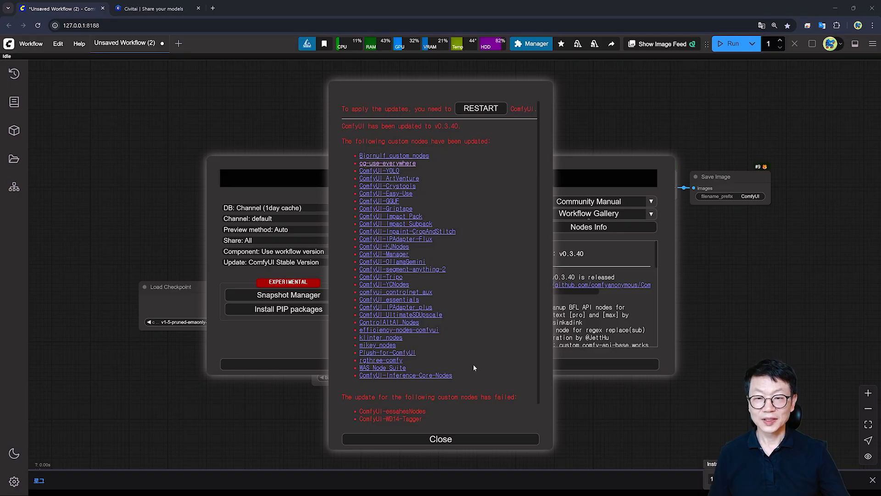
left_click(486, 113)
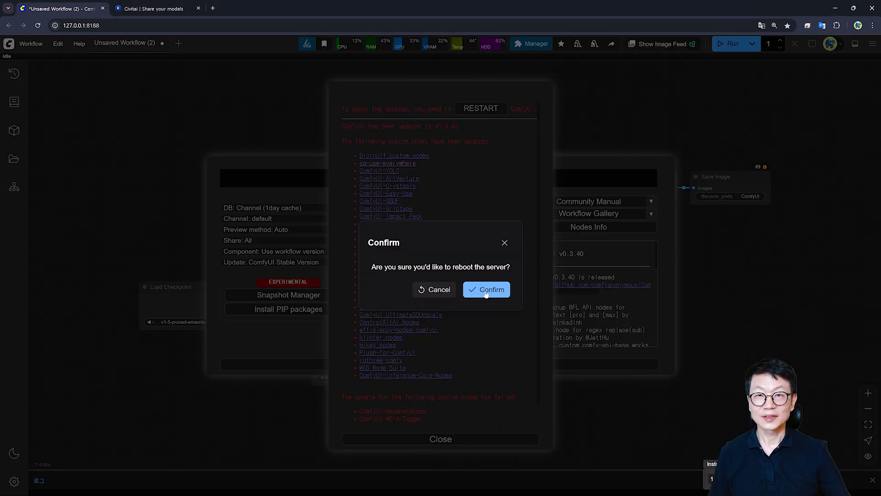
left_click(485, 290)
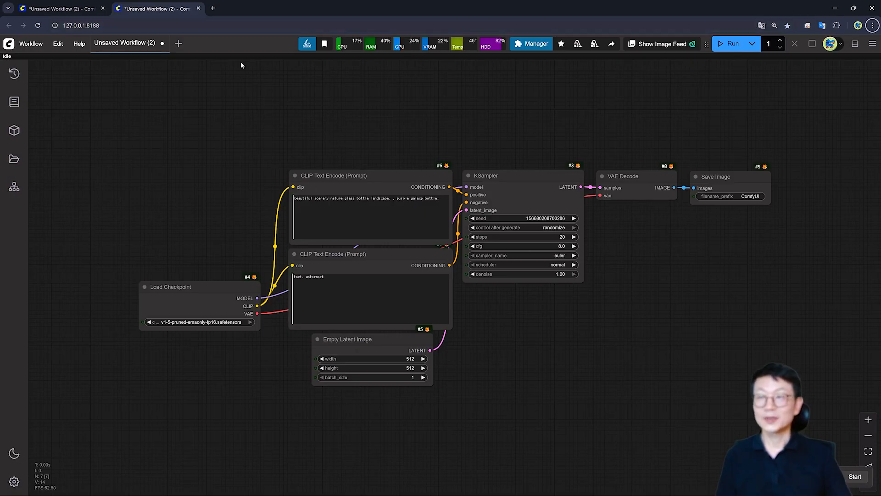
Close the old ComfyUI browser tab that asks for a refresh, leaving it without saving.
left_click(66, 10)
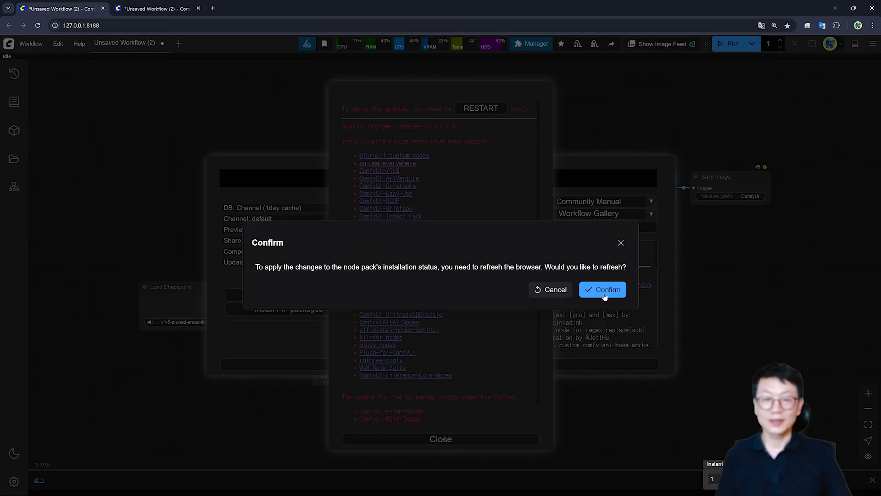
left_click(103, 9)
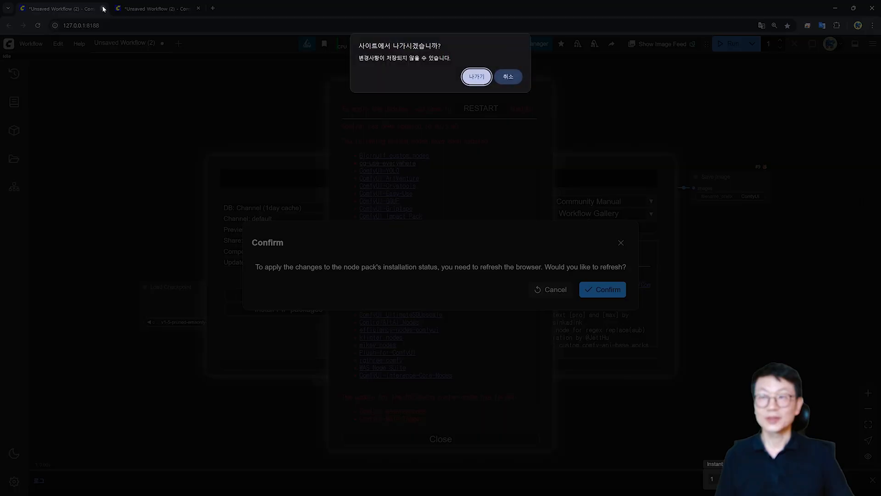
key("Return")
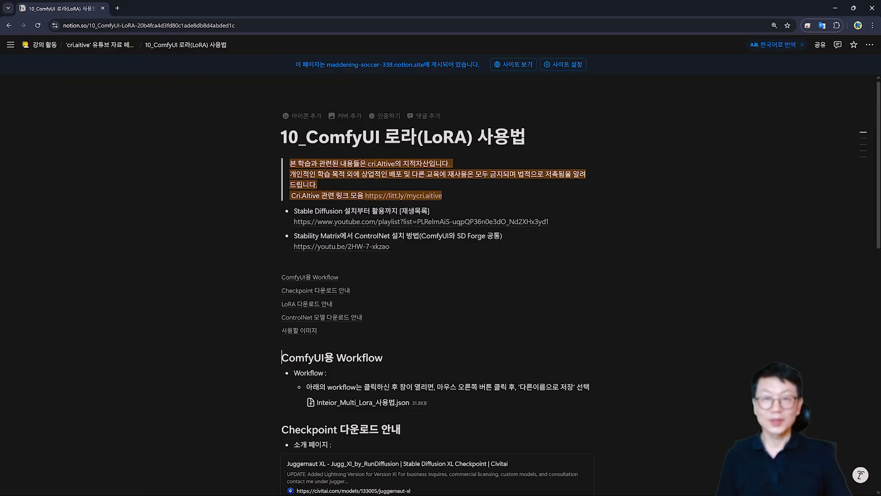
On the Notion page 10_ComfyUI 로라(LoRA) 사용법, open the workflow file Inteior_Multi_Lora_사용법.json and bring up its save options.
scroll(436, 284, "down", 3)
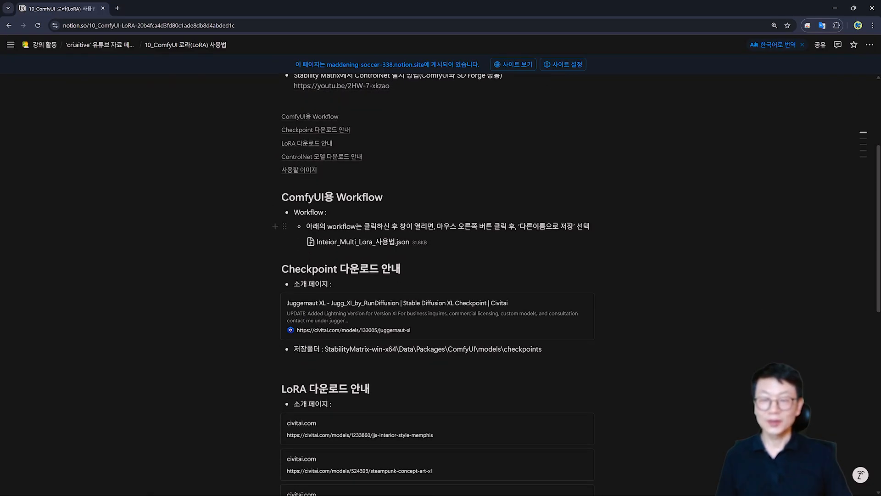
scroll(353, 241, "down", 5)
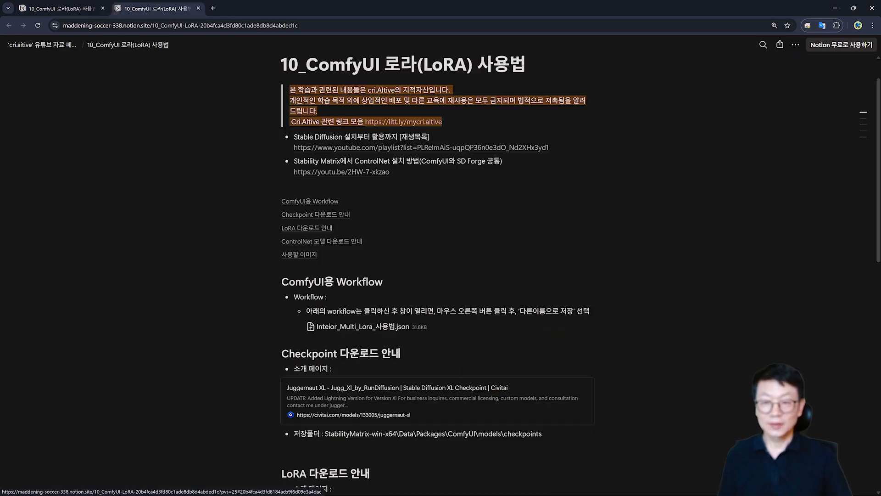
scroll(352, 249, "down", 2)
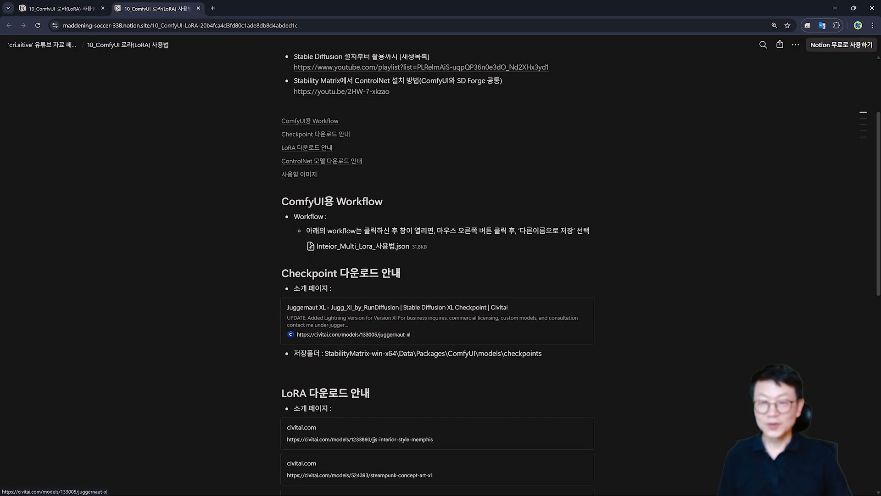
left_click(356, 248)
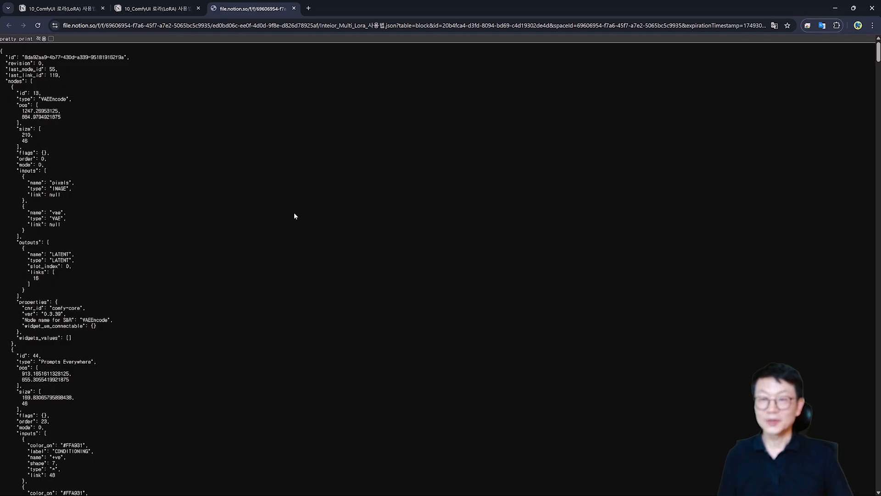
right_click(294, 213)
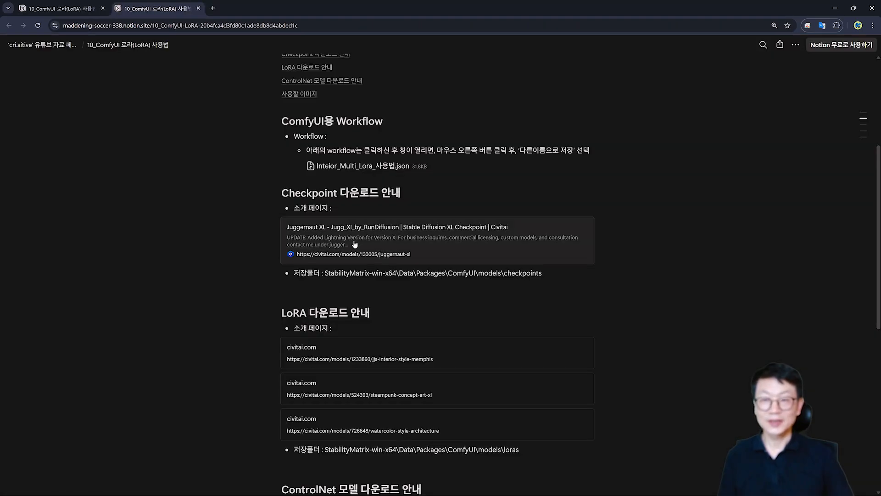
Highlight the checkpoint folder path ending in ComfyUI\models\checkpoints, and download the Juggernaut XL checkpoint from its linked Civitai page.
scroll(322, 220, "down", 2)
left_click_drag(294, 193, 542, 193)
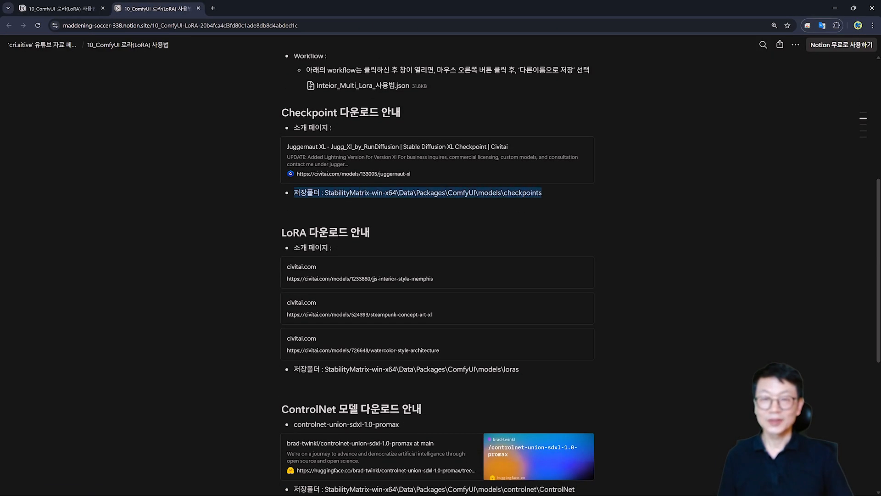
left_click(553, 202)
left_click_drag(448, 193, 542, 193)
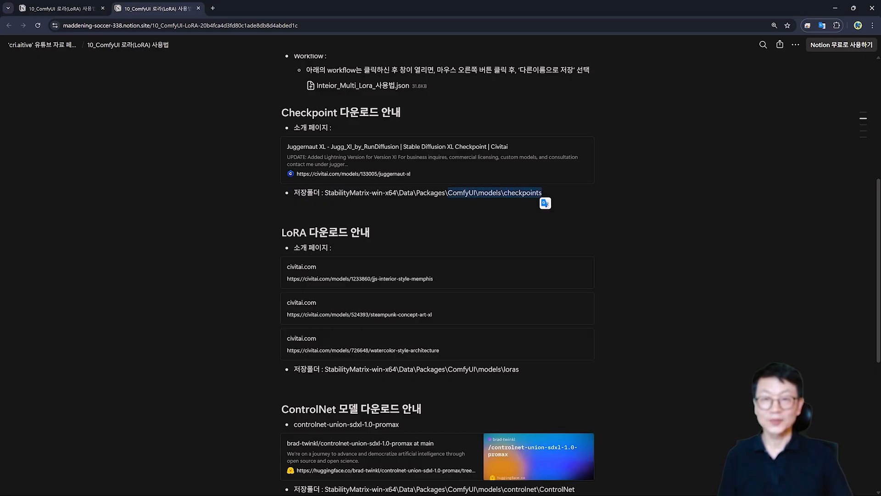
left_click(401, 159)
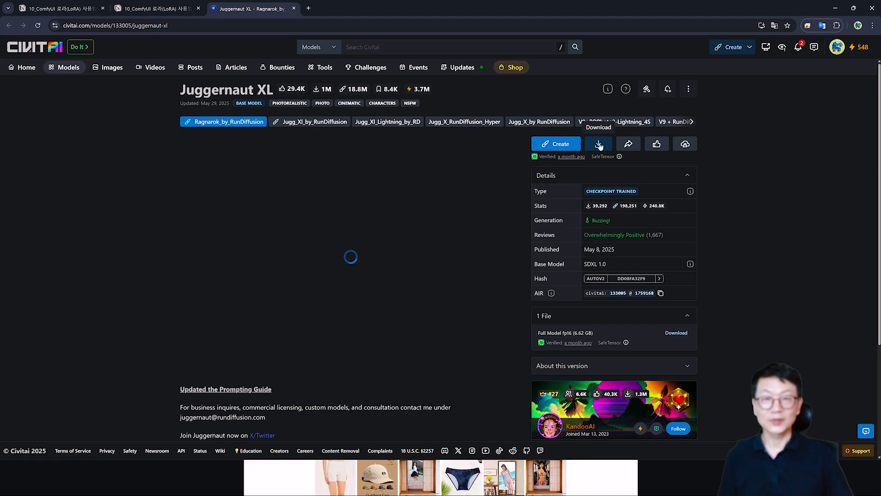
left_click(598, 145)
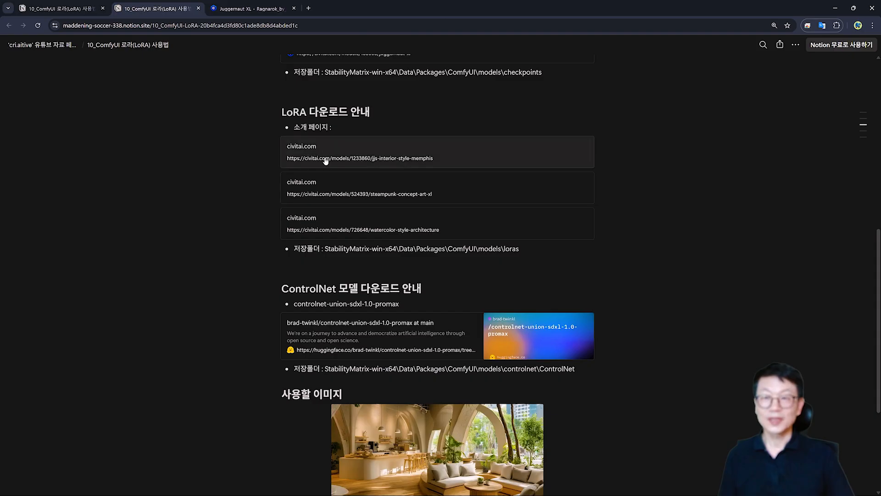
Highlight the LoRA storage folder path StabilityMatrix-win-x64\Data\Packages\ComfyUI\models\loras and enlarge the Notion page.
left_click_drag(294, 248, 509, 248)
left_click(508, 250)
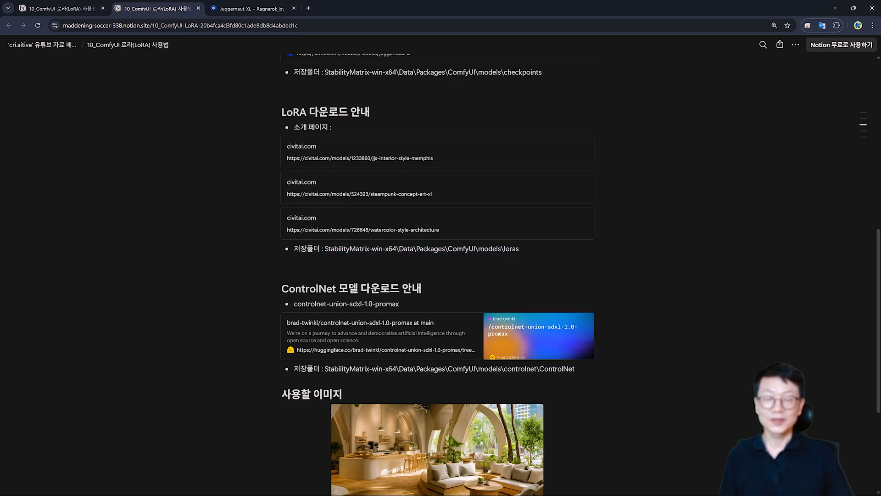
key("ctrl+plus")
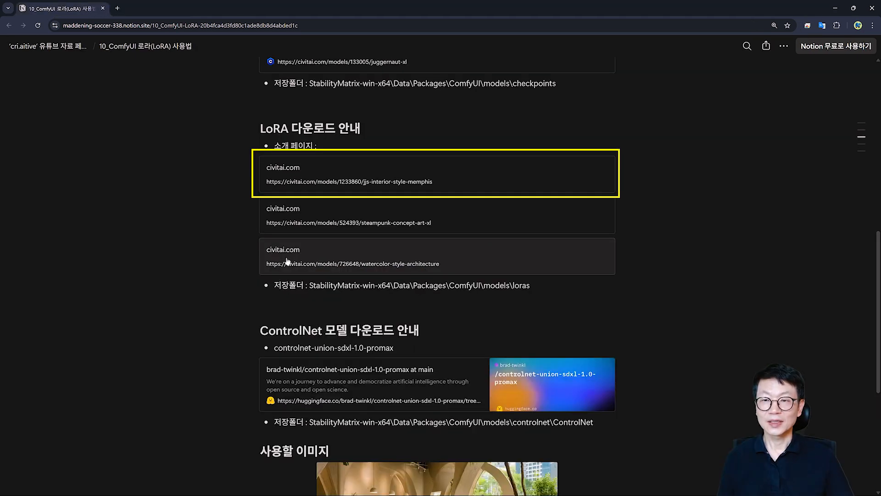
Open the linked jjs-interior-style-memphis LoRA page and look through its sample images.
left_click(317, 176)
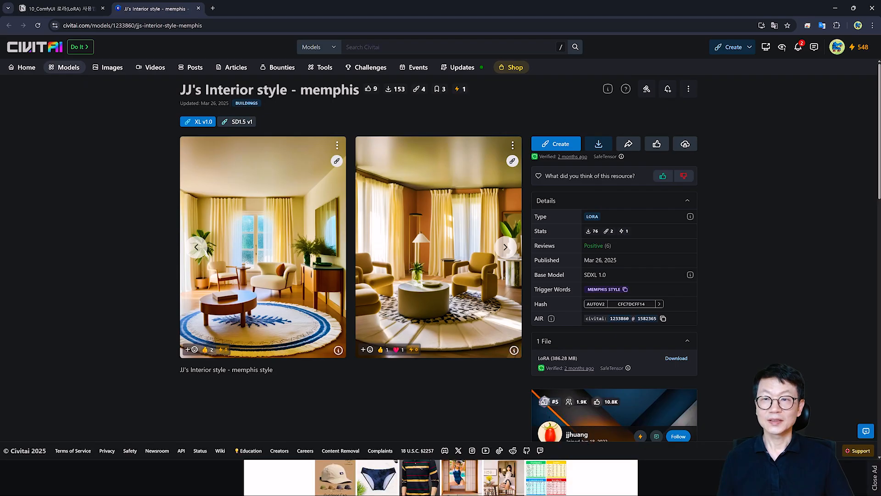
scroll(349, 302, "down", 1)
scroll(427, 275, "up", 1)
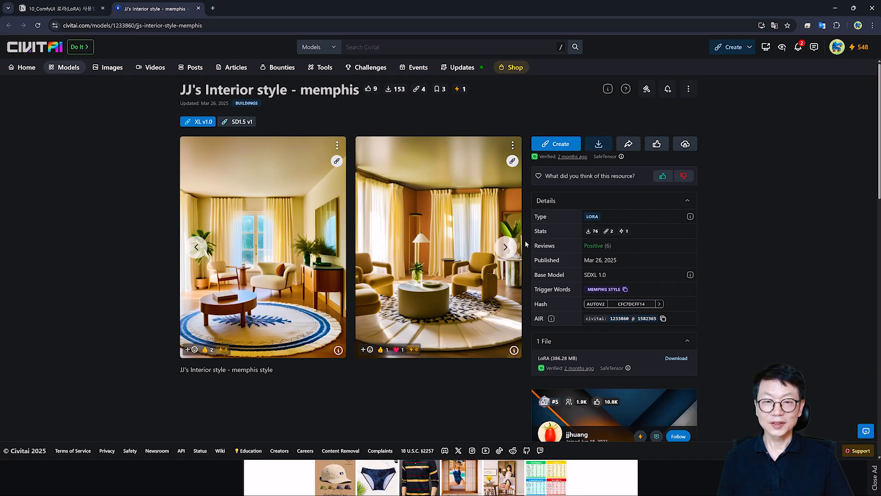
left_click(505, 248)
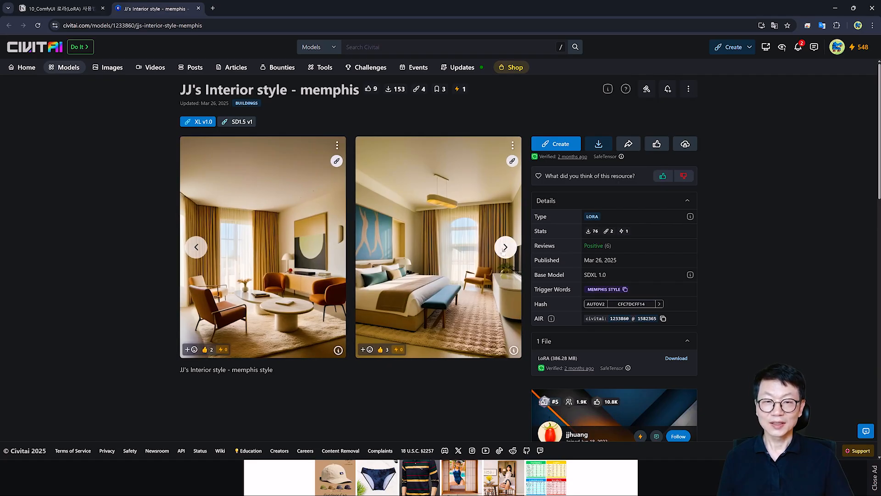
left_click(505, 248)
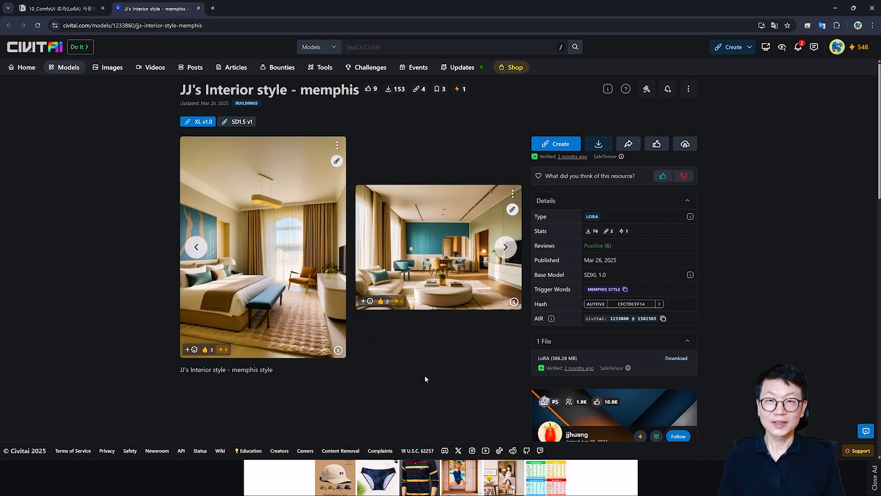
Open the linked steampunk-concept-art-xl LoRA page and examine its sample images and recommended settings.
left_click(319, 219)
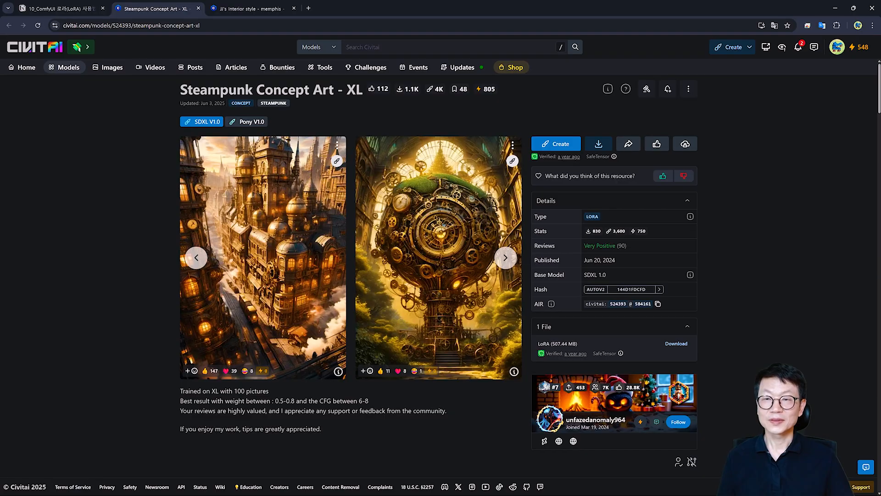
scroll(458, 310, "down", 1)
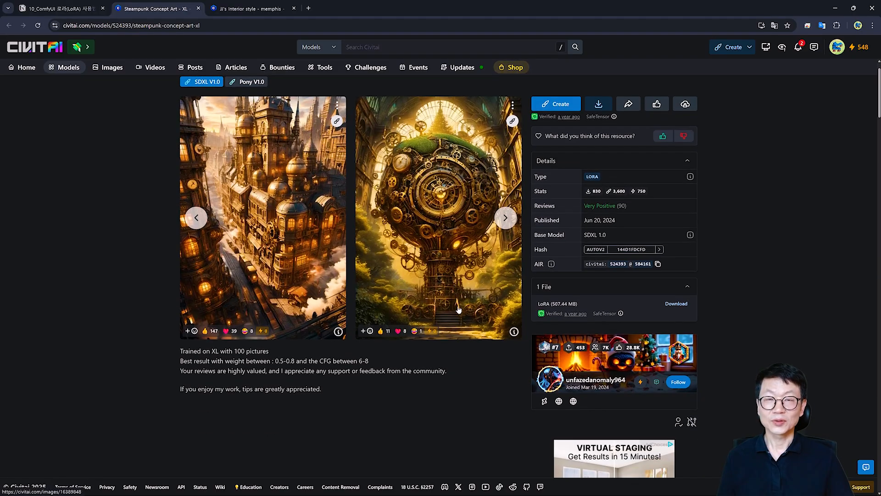
scroll(458, 310, "up", 1)
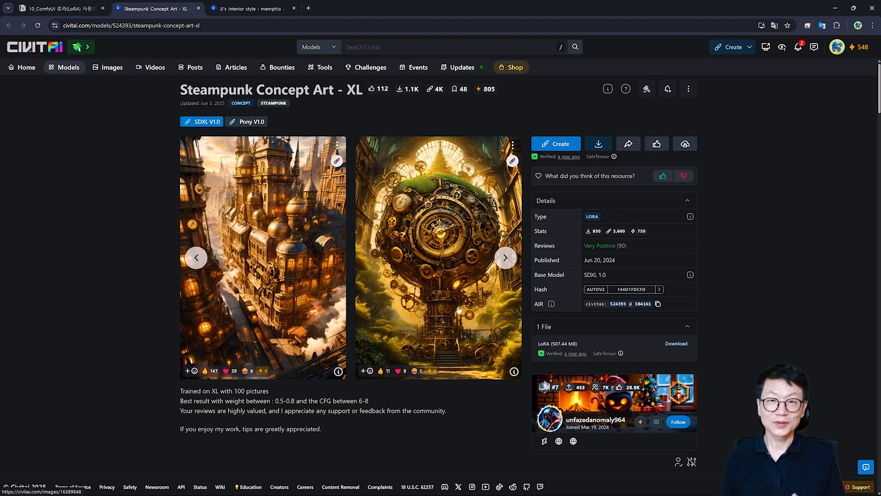
Return to the Notion page, open the linked watercolor-style-architecture LoRA and look through its sample images.
key("ctrl+1")
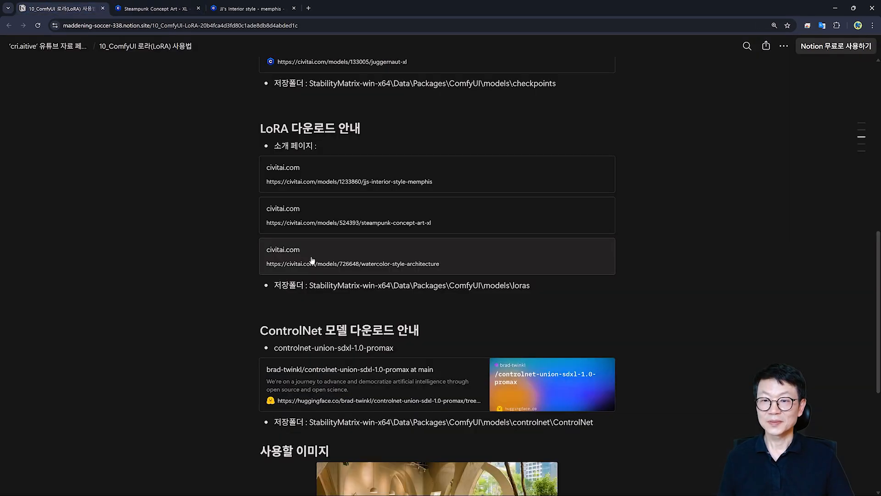
left_click(310, 260)
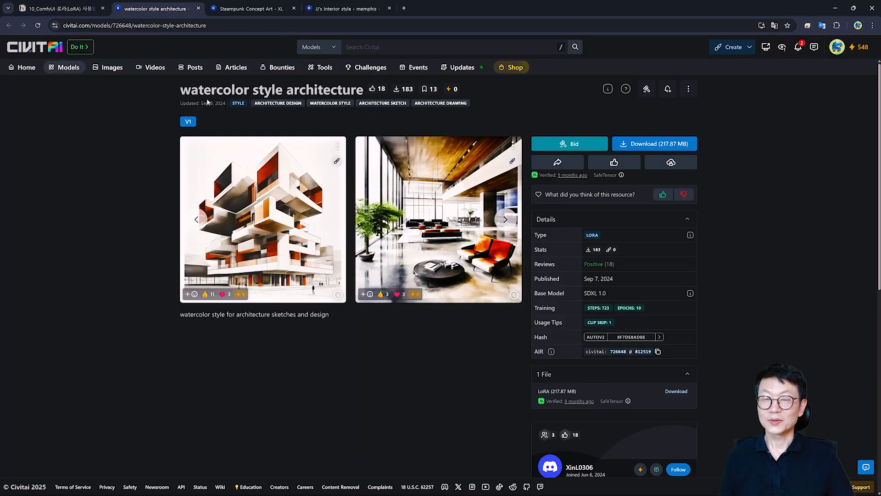
left_click(505, 220)
left_click(505, 220)
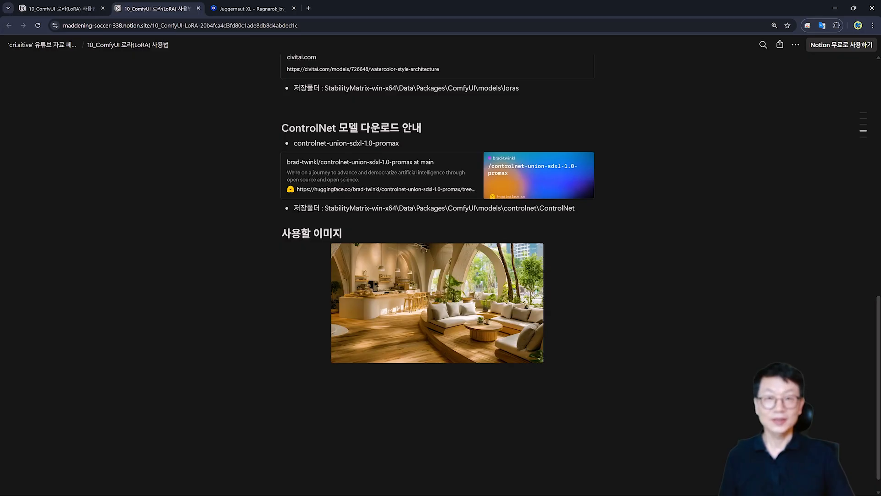
Open the linked controlnet-union-sdxl-1.0-promax page and examine its model card, including the 12 control and 5 advanced editing features and sample images.
left_click(367, 181)
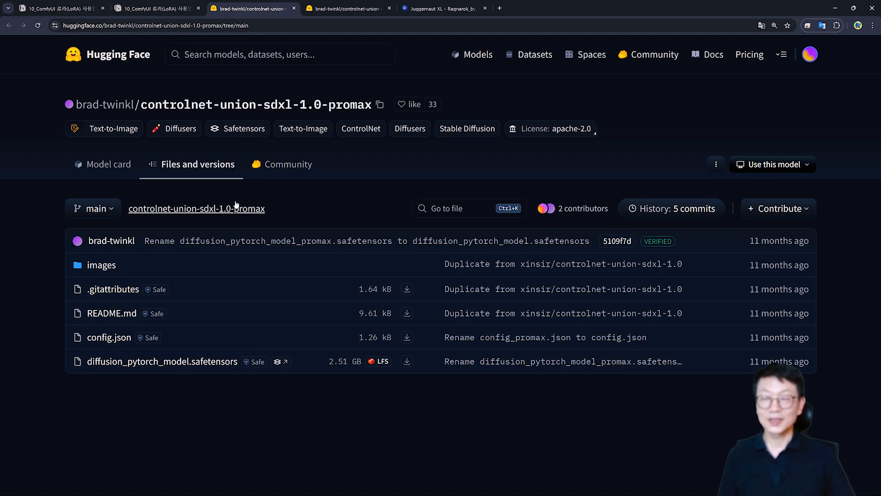
left_click(105, 170)
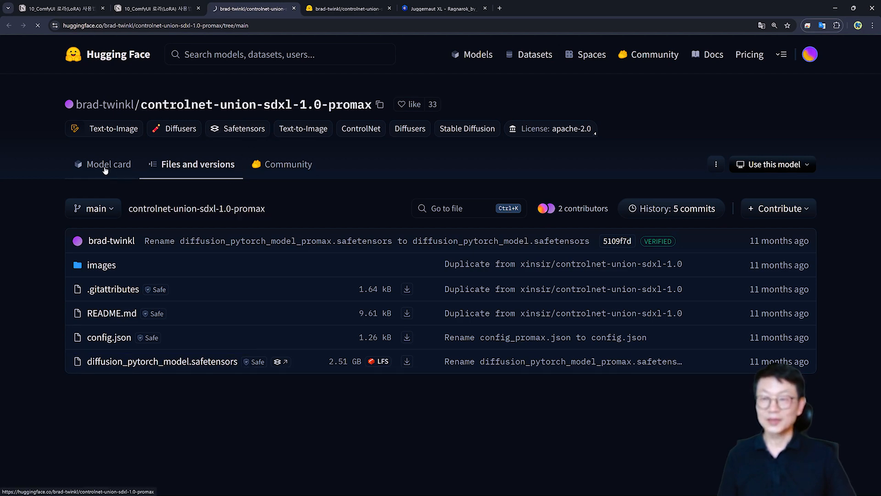
scroll(332, 237, "down", 3)
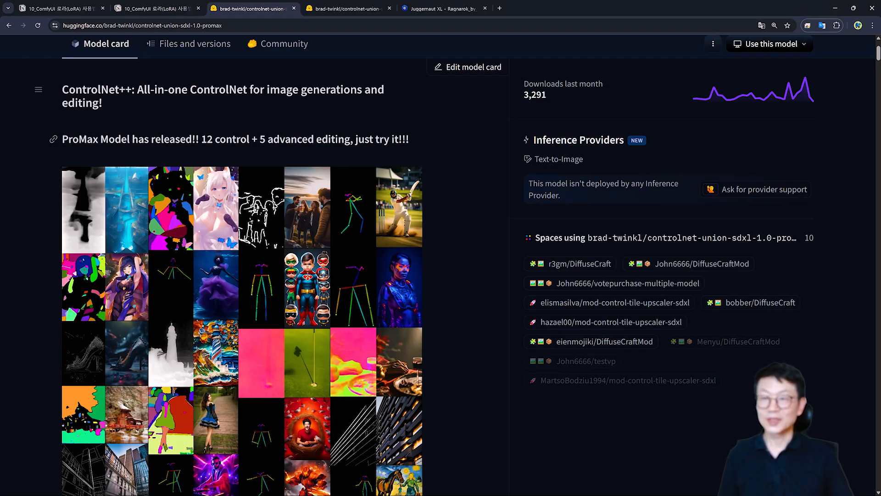
scroll(206, 139, "down", 1)
left_click_drag(202, 99, 350, 99)
left_click(242, 99)
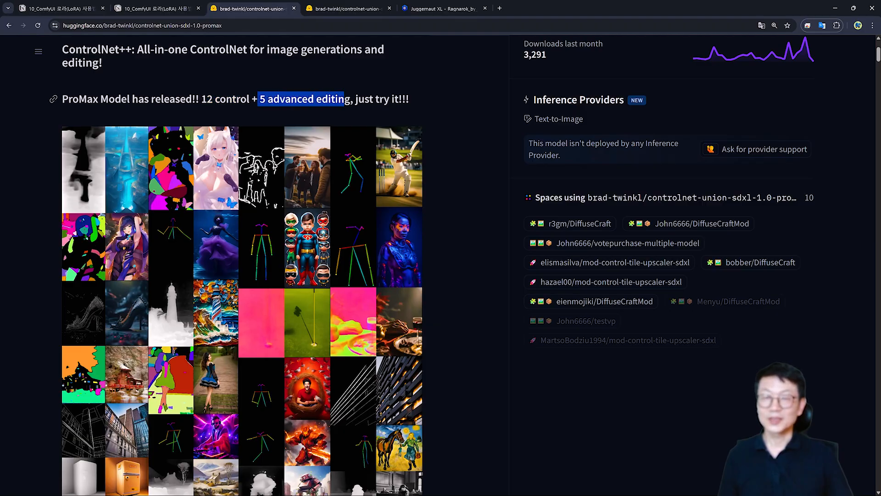
scroll(444, 169, "down", 3)
scroll(464, 266, "down", 2)
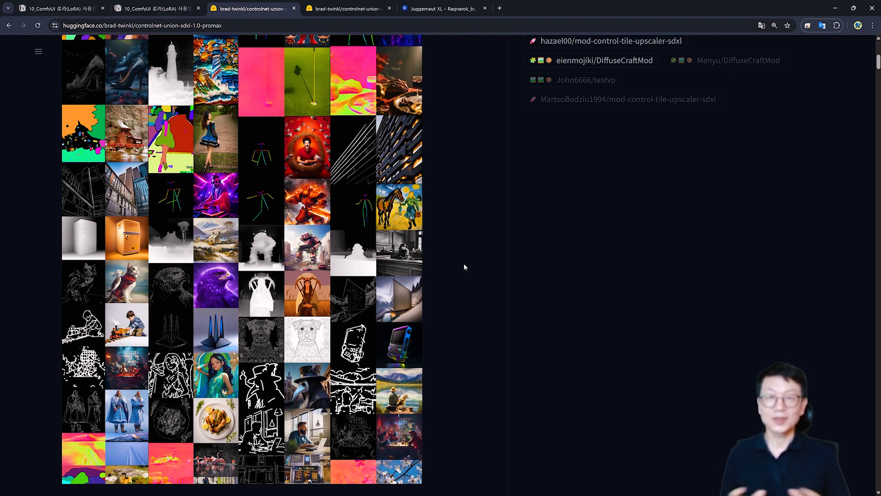
scroll(463, 263, "up", 9)
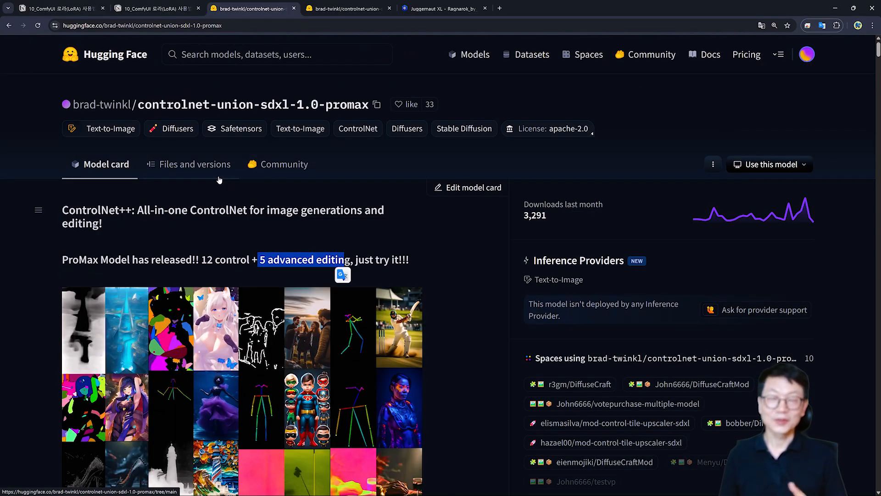
Copy the repository name and start downloading diffusion_pytorch_model.safetensors from its file list into the models\controlnet\ControlNet\XL folder.
left_click(183, 168)
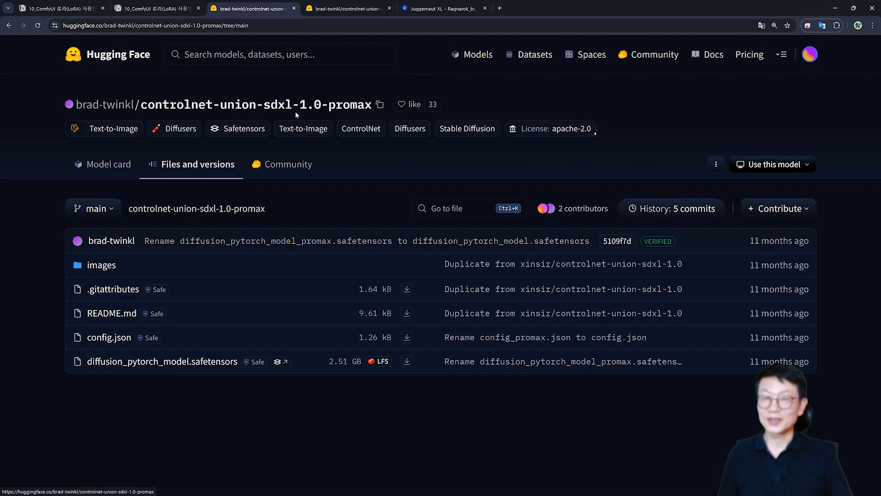
left_click(380, 106)
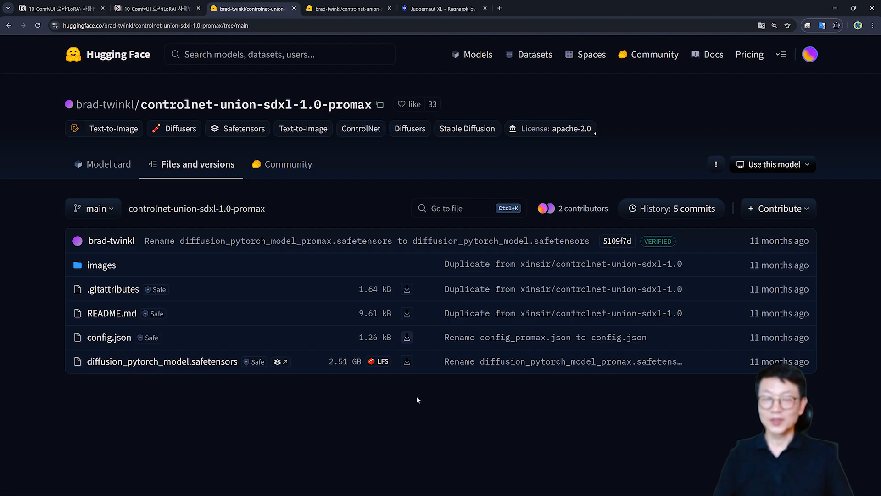
left_click(412, 367)
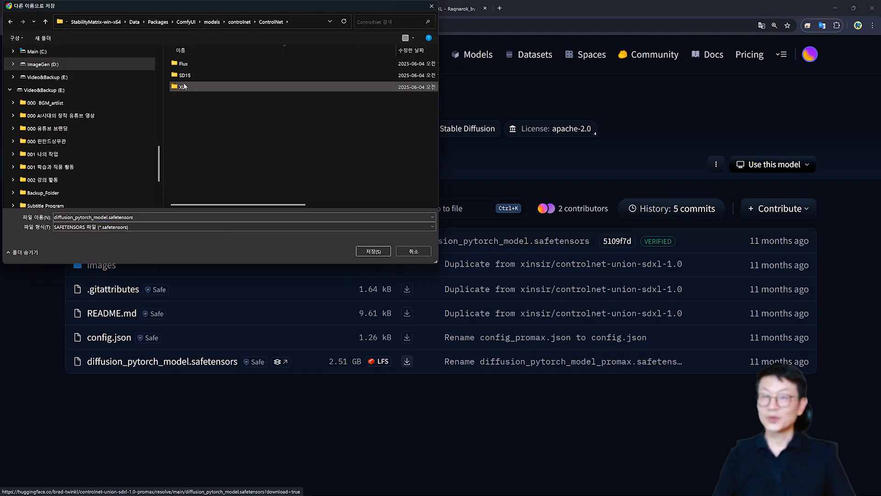
double_click(185, 88)
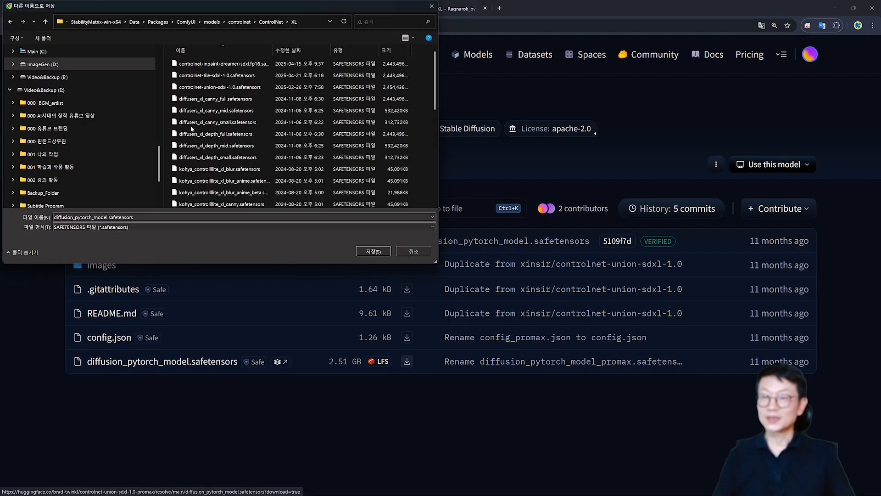
Replace the download's file name with the copied model name controlnet-union-sdxl-1.0-promax.
left_click(74, 218)
key("ctrl+a")
key("ctrl+v")
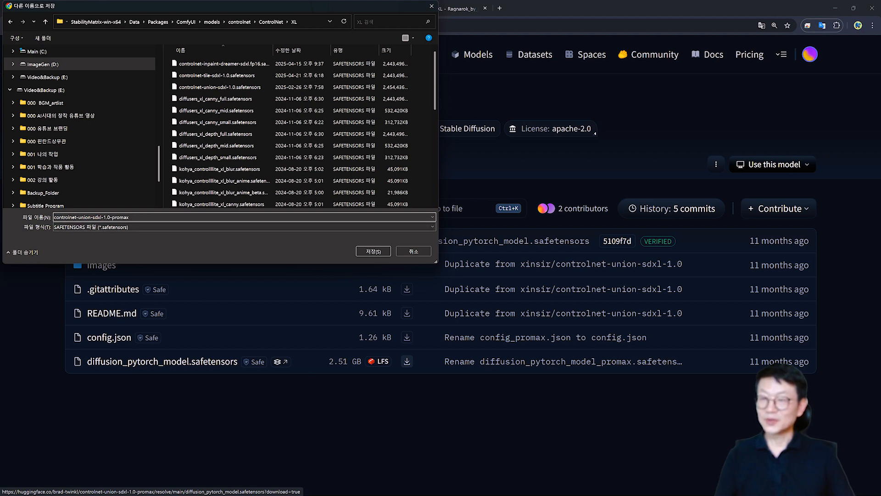
key("BackSpace")
key("BackSpace")
key("BackSpace")
key("BackSpace")
key("BackSpace")
key("BackSpace")
key("BackSpace")
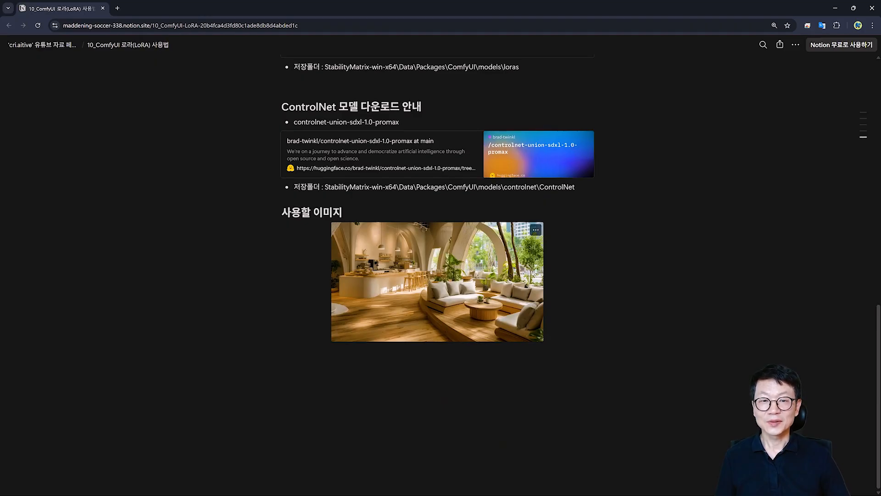
Open the options of the cafe interior image under 사용할 이미지 on the Notion page.
left_click(536, 231)
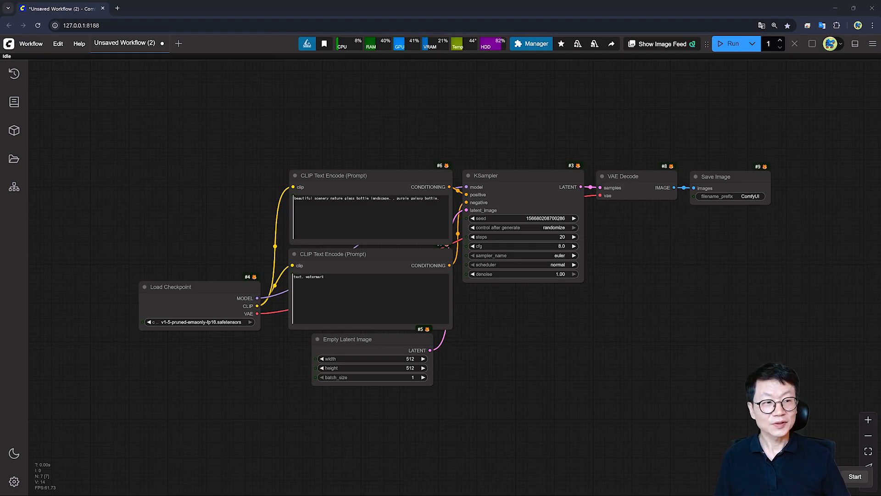
Switch to ComfyUI, load the Inteior_Multi_Lora_사용법 workflow file onto the canvas and fit it in view.
left_click_drag(611, 132, 537, 138)
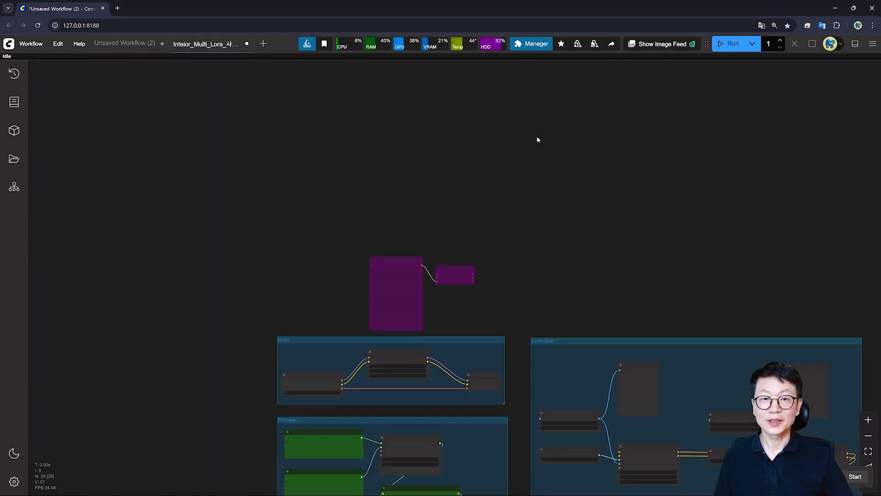
left_click(868, 453)
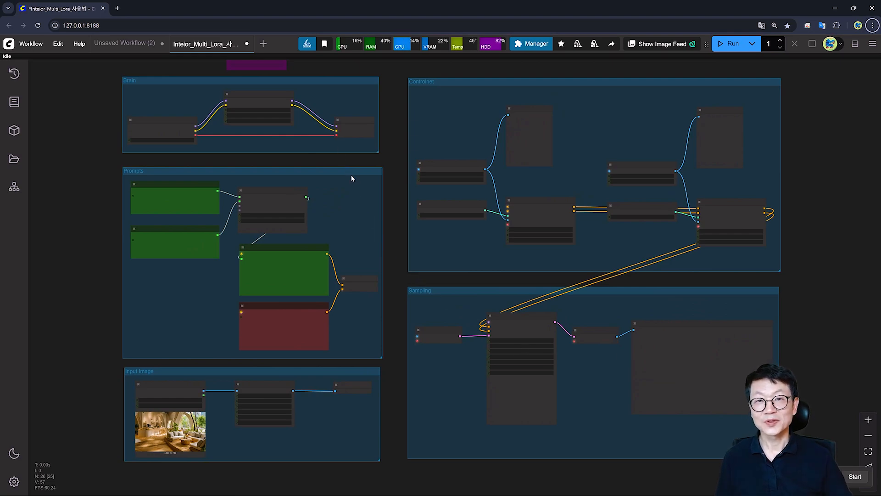
Go over the nodes of the Brain group and set Load Checkpoint to juggernautXL_juggXILightningByRD.safetensors.
scroll(168, 89, "up", 9)
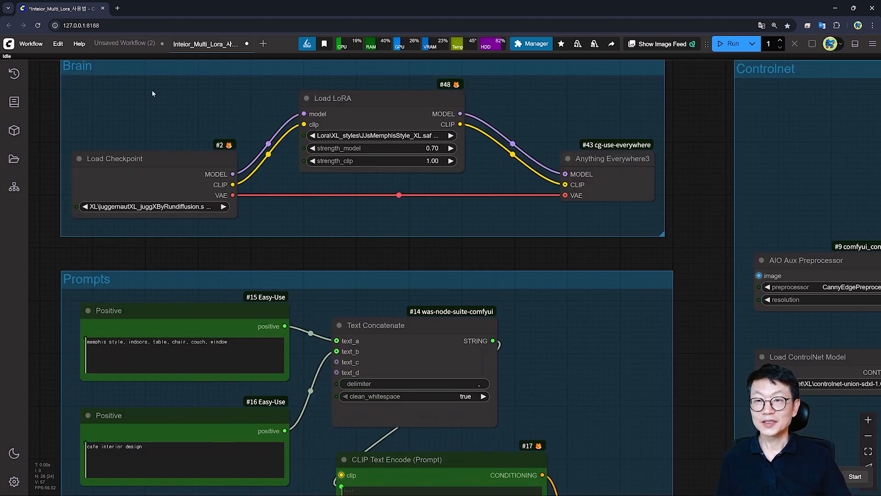
left_click_drag(152, 93, 194, 153)
left_click(199, 224)
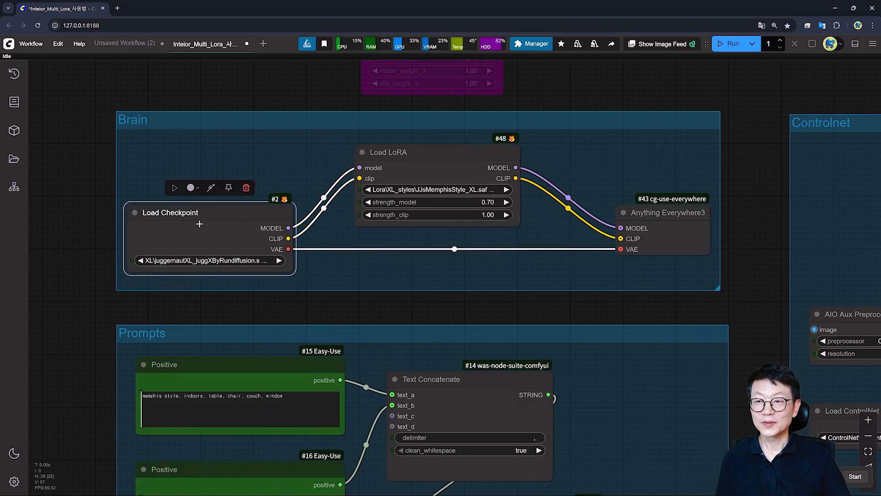
left_click(439, 167)
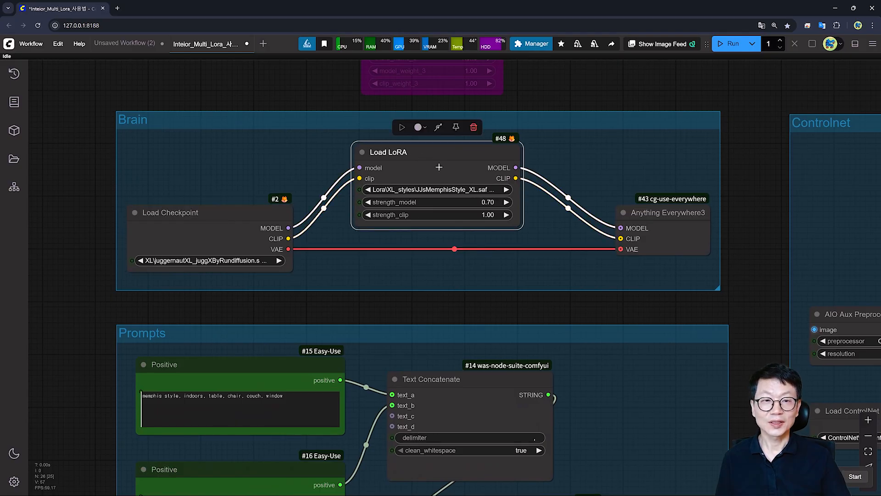
mouse_move(645, 222)
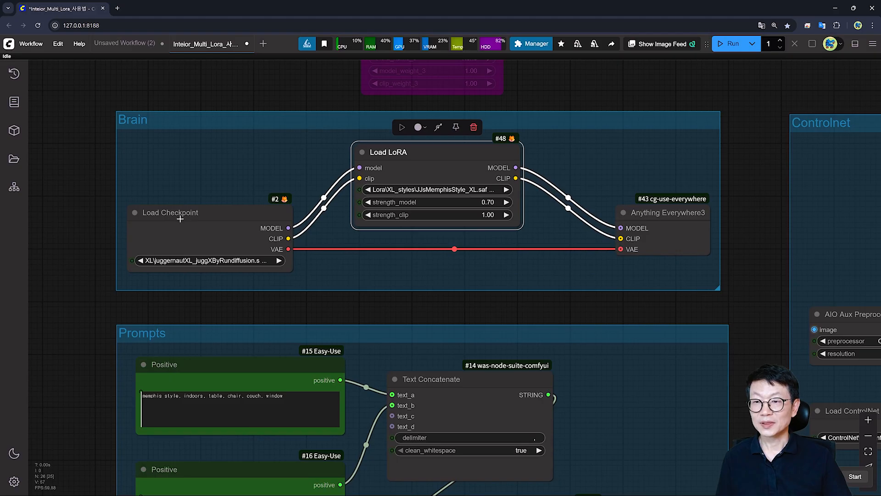
left_click(226, 261)
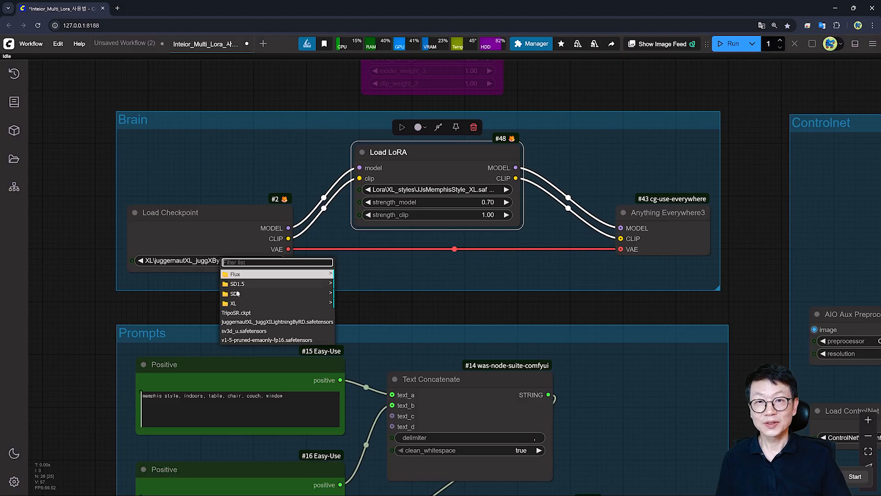
left_click(260, 322)
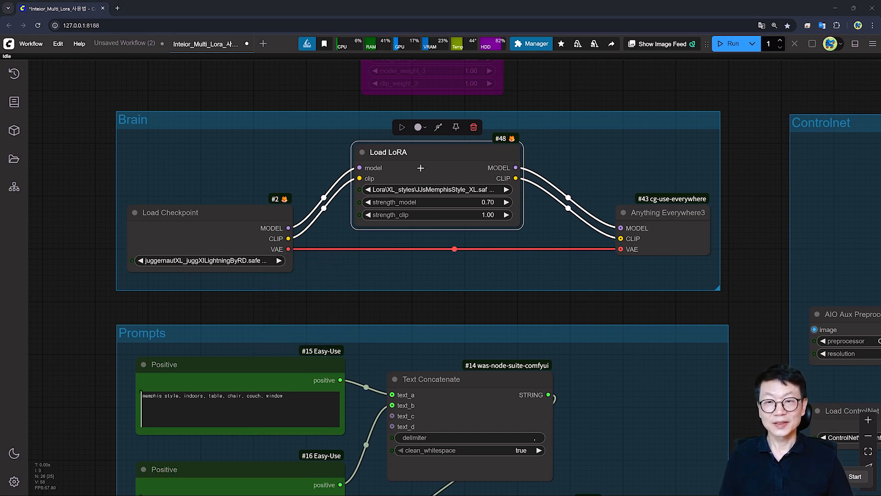
Choose JJsMemphisStyle_XL.safetensors from the Lora\XL_styles folder in the Load LoRA node and check its strength_model setting.
left_click(469, 191)
mouse_move(479, 192)
mouse_move(530, 235)
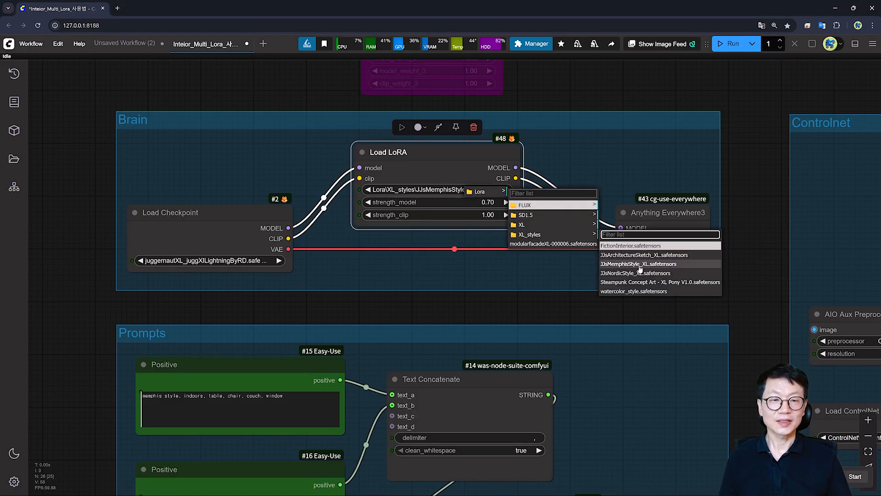
left_click(638, 264)
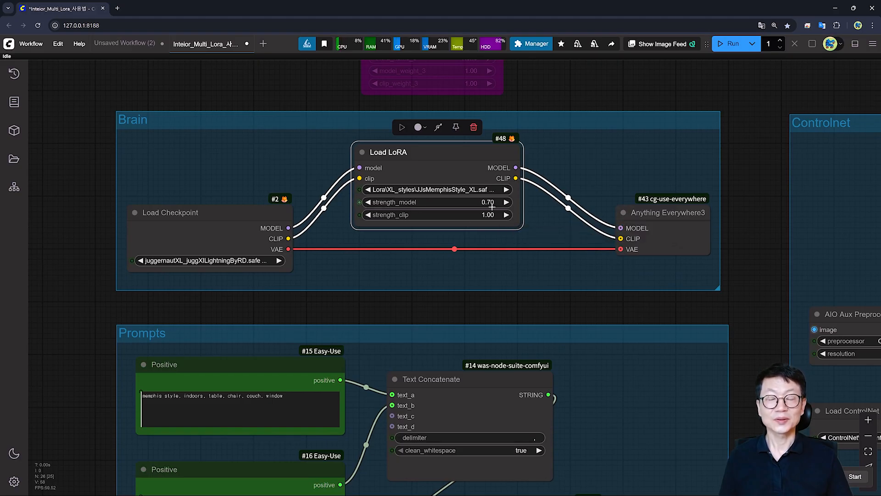
mouse_move(487, 205)
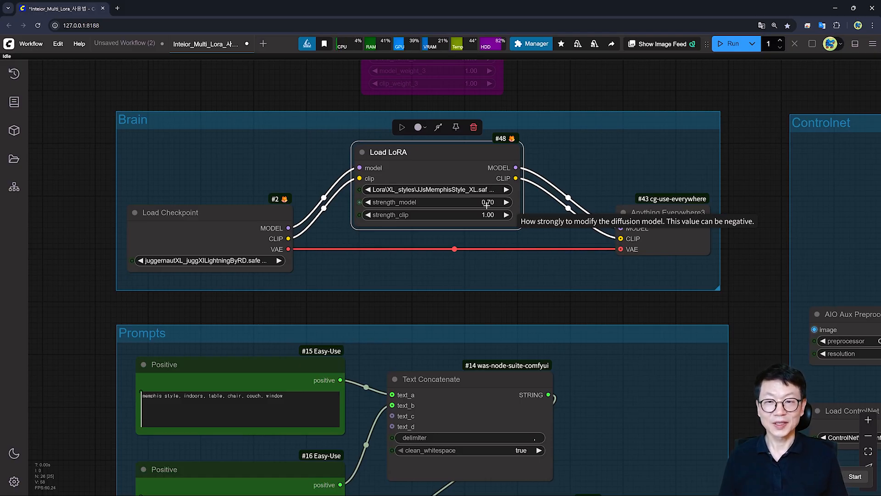
Examine the Prompts group: both Positive nodes, Text Concatenate, and the positive and negative CLIP Text Encode nodes with their connections.
scroll(487, 205, "down", 5)
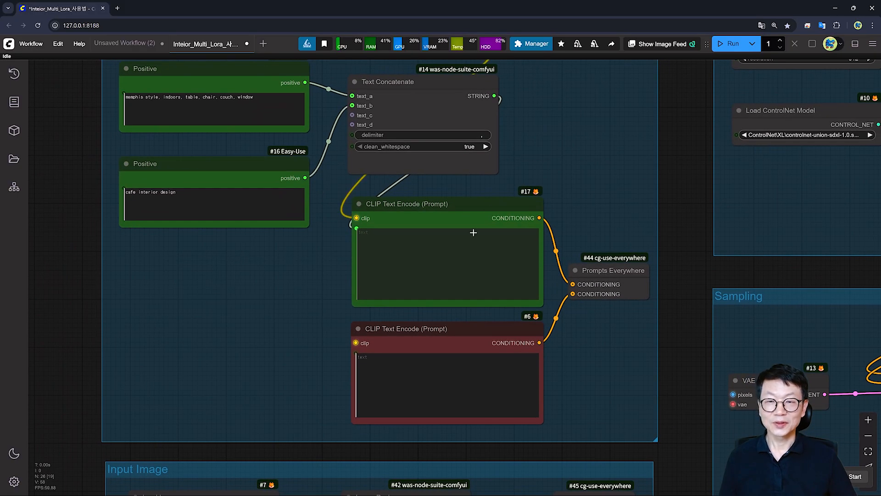
scroll(585, 240, "up", 1)
left_click(420, 223)
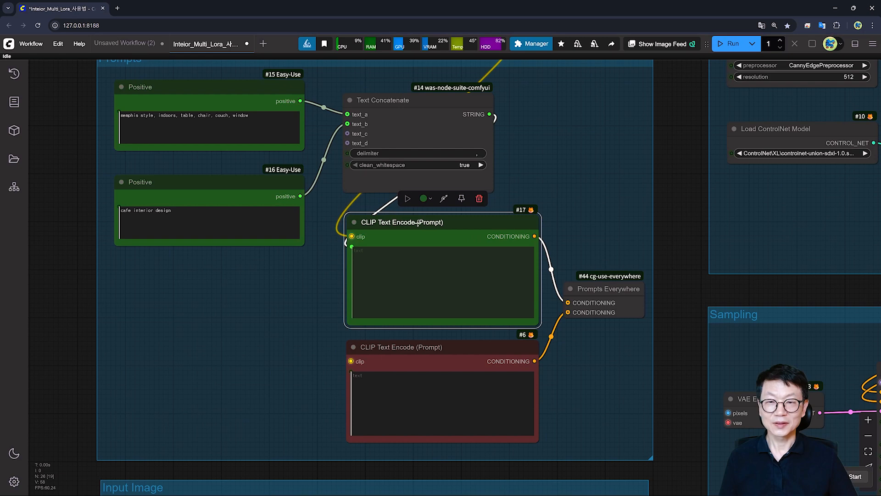
left_click(423, 350)
left_click_drag(455, 199, 460, 260)
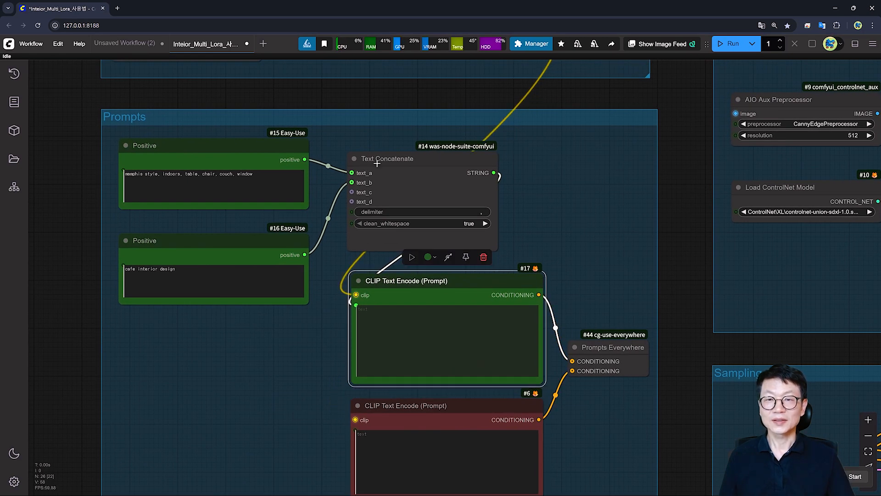
left_click(444, 171)
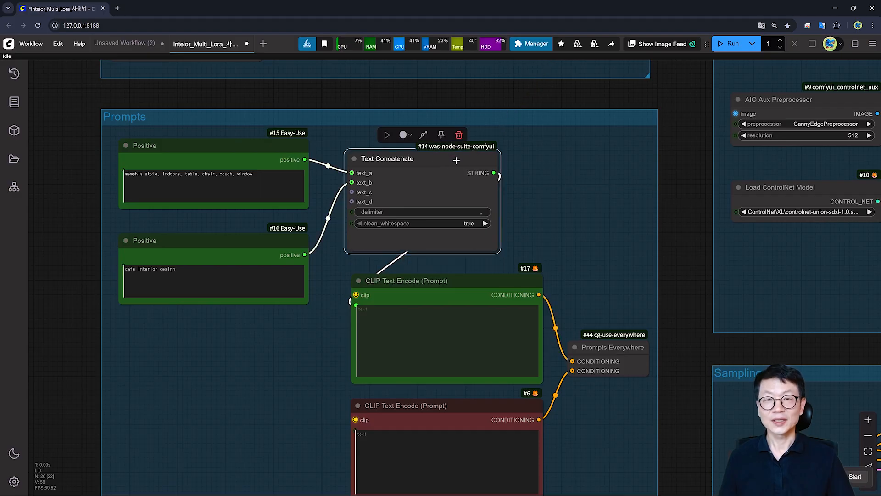
left_click(289, 142)
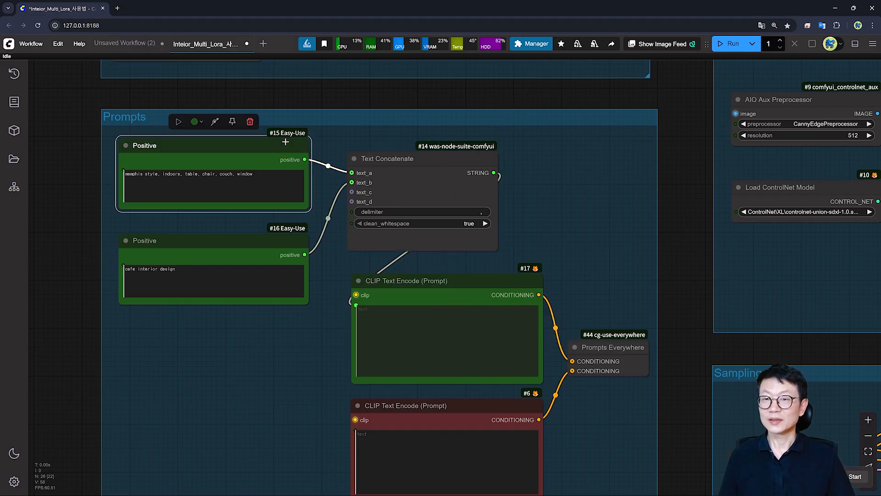
left_click(208, 239)
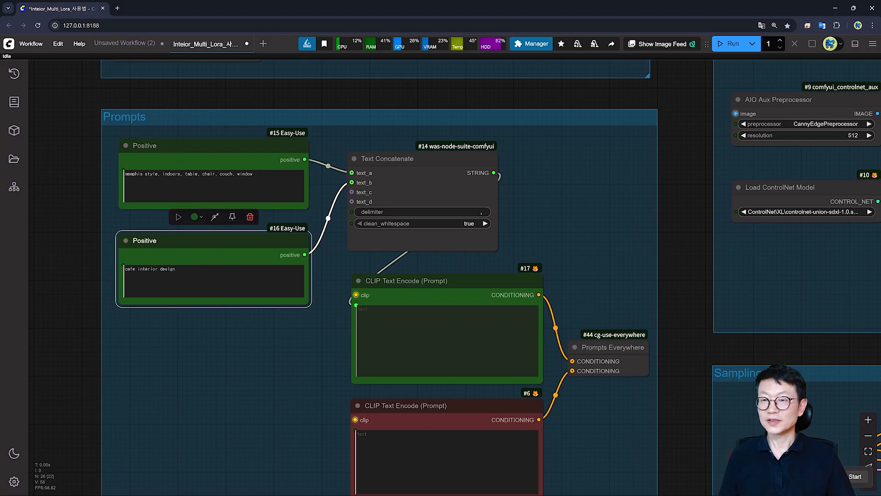
left_click(209, 160)
left_click(207, 238)
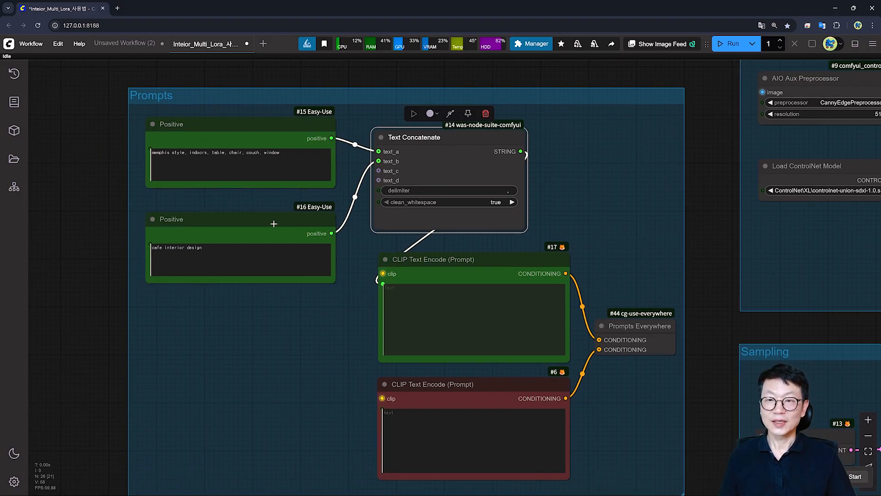
left_click(395, 289)
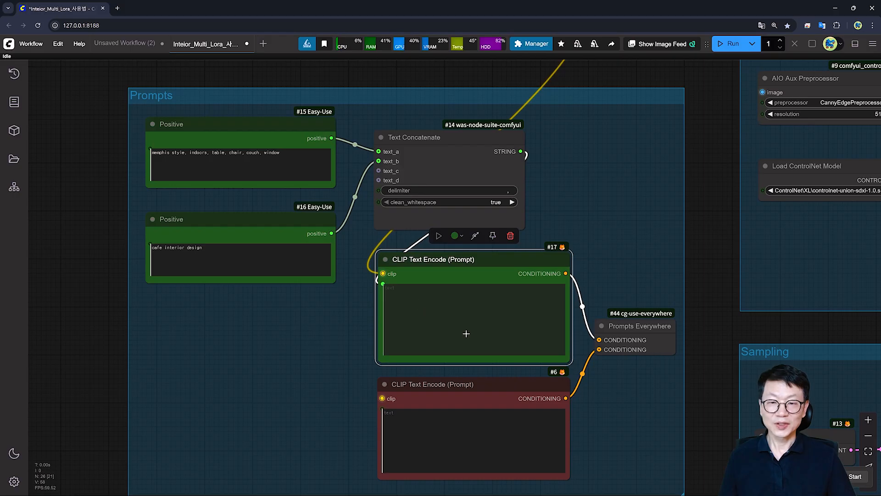
left_click_drag(466, 333, 458, 307)
left_click(378, 391)
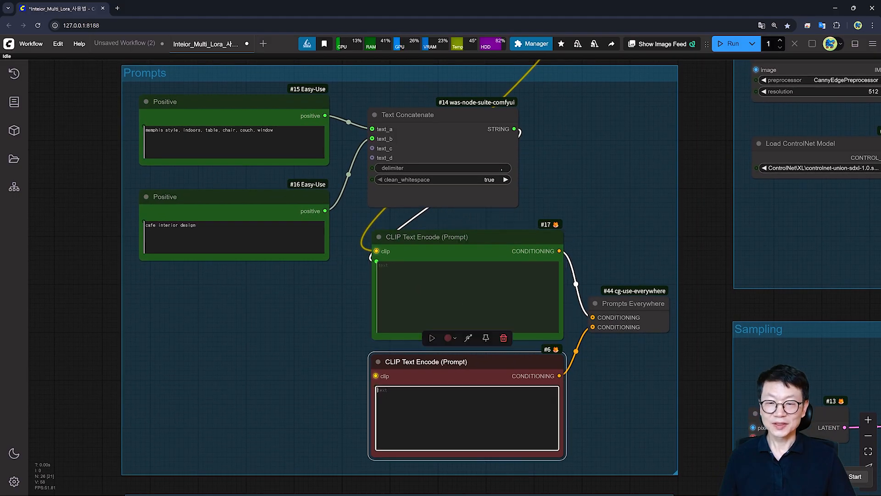
scroll(455, 344, "up", 2)
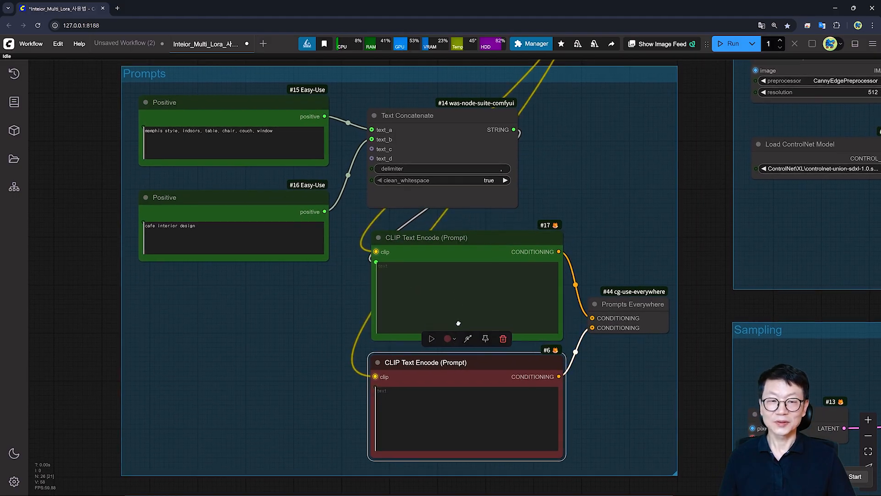
scroll(409, 225, "up", 2)
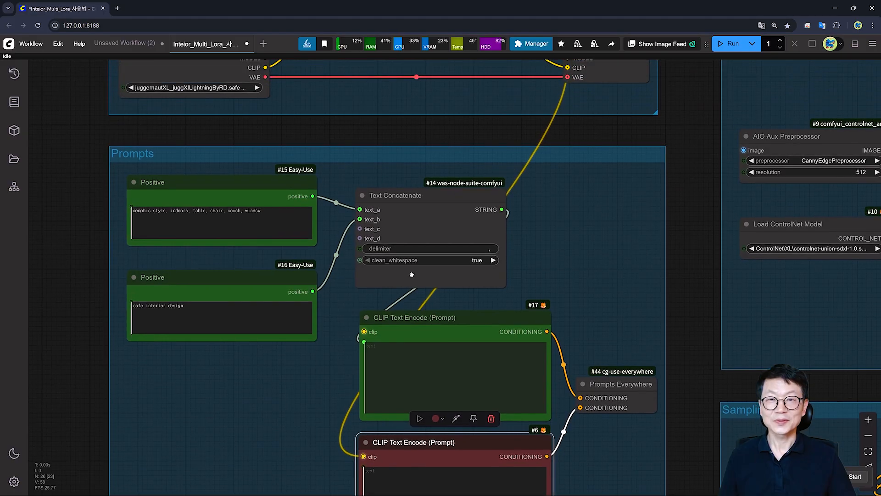
Examine the two Positive nodes in the Prompts group and how they feed the Text Concatenate node.
left_click(197, 317)
scroll(198, 316, "up", 3)
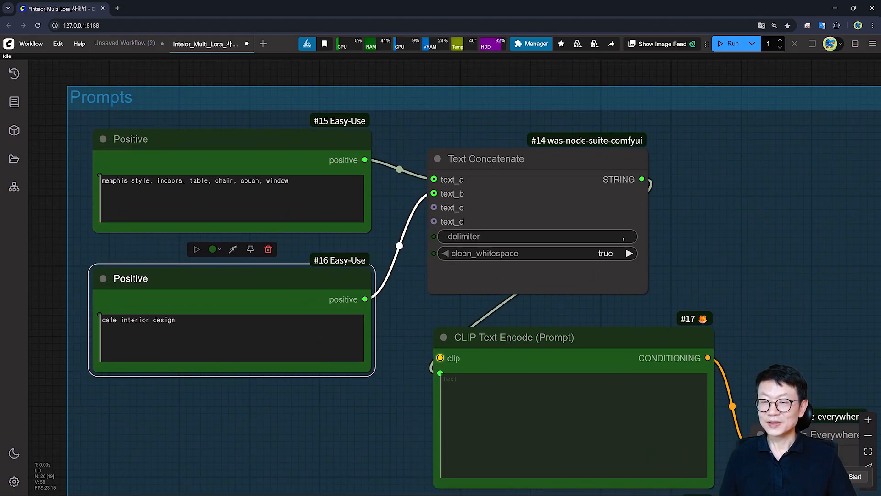
scroll(278, 262, "up", 2)
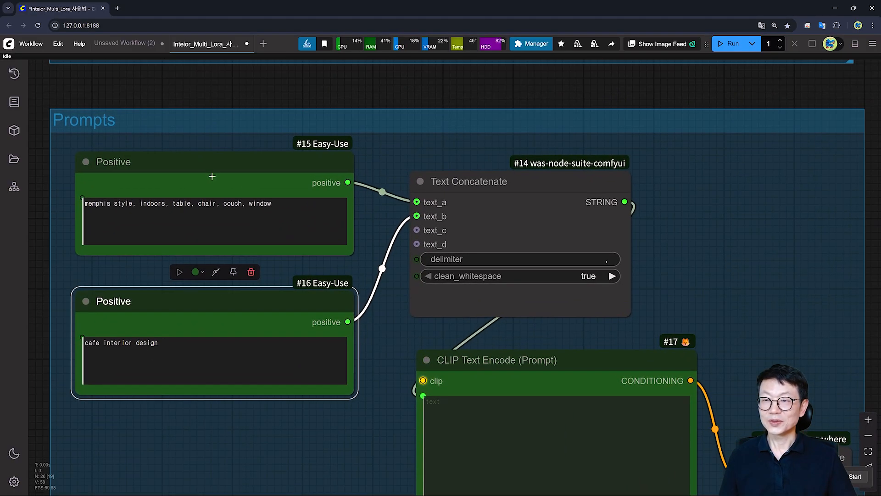
left_click(212, 178)
key("ctrl+a")
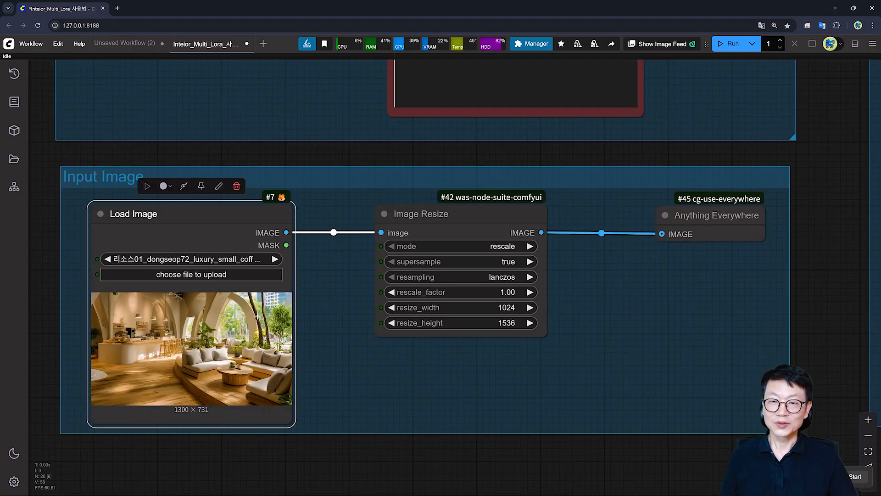
Examine the Input Image group and check the mode options of the Image Resize node.
left_click_drag(335, 390, 273, 396)
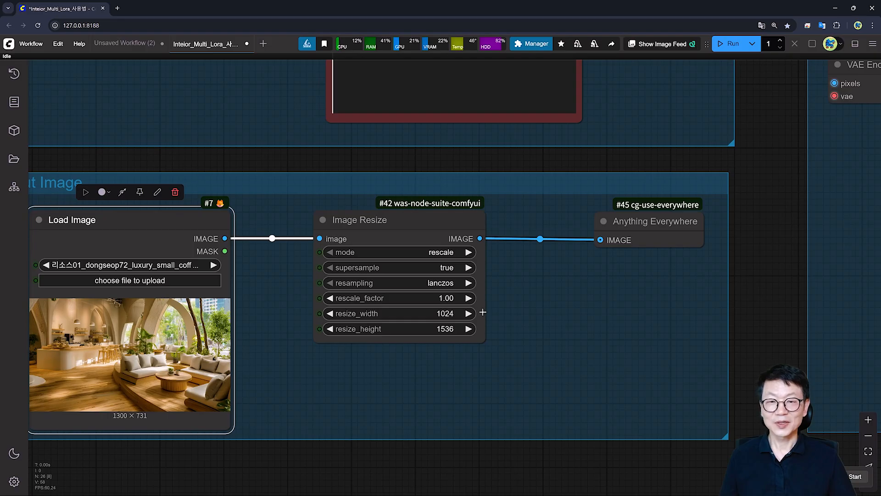
scroll(438, 304, "up", 1)
left_click(455, 264)
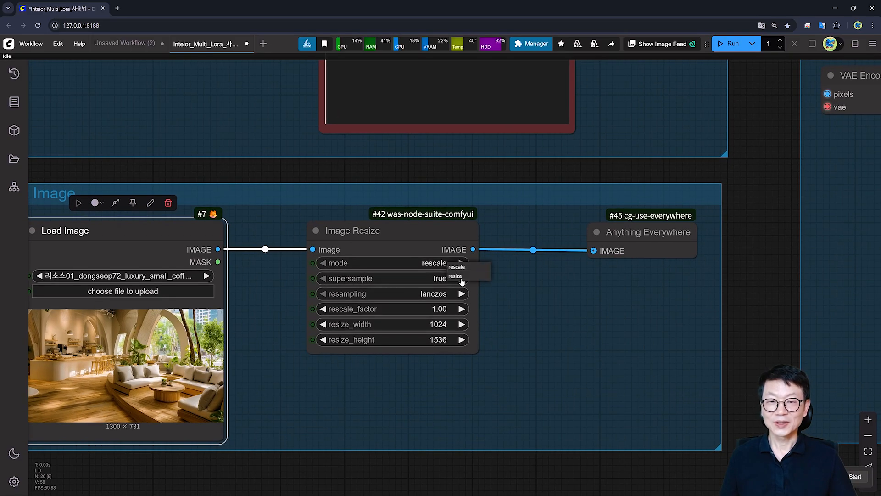
left_click(463, 278)
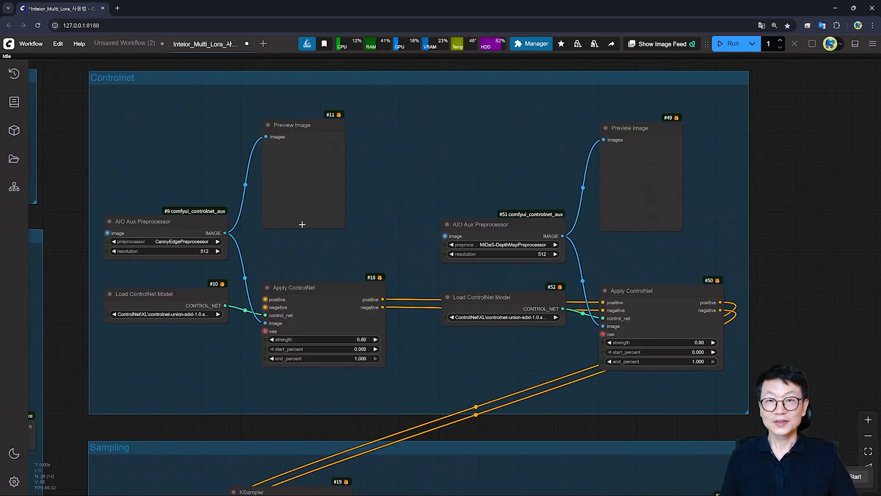
Examine the Controlnet group's first AIO Aux Preprocessor node and go over its list of available preprocessors.
scroll(299, 222, "up", 2)
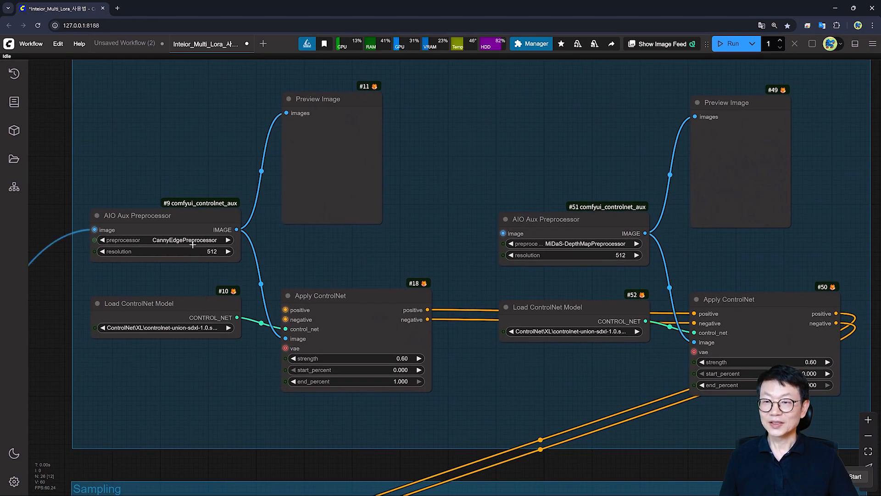
scroll(188, 242, "up", 1)
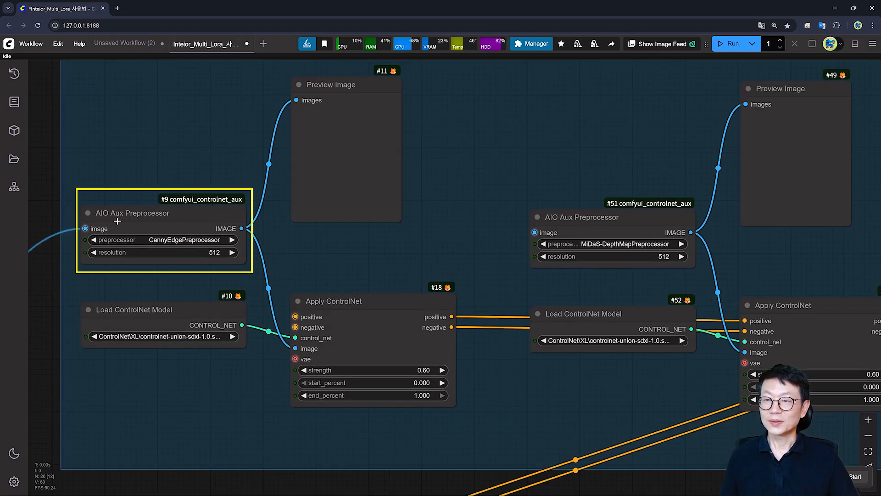
left_click(179, 227)
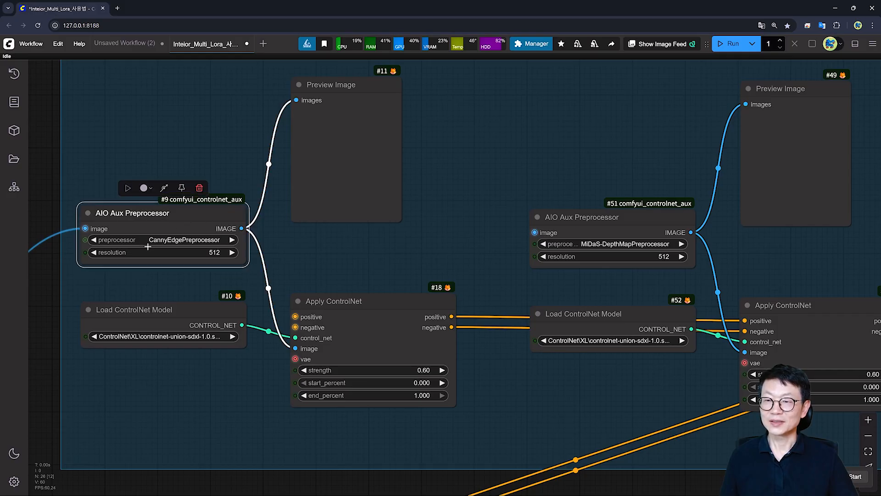
left_click(187, 240)
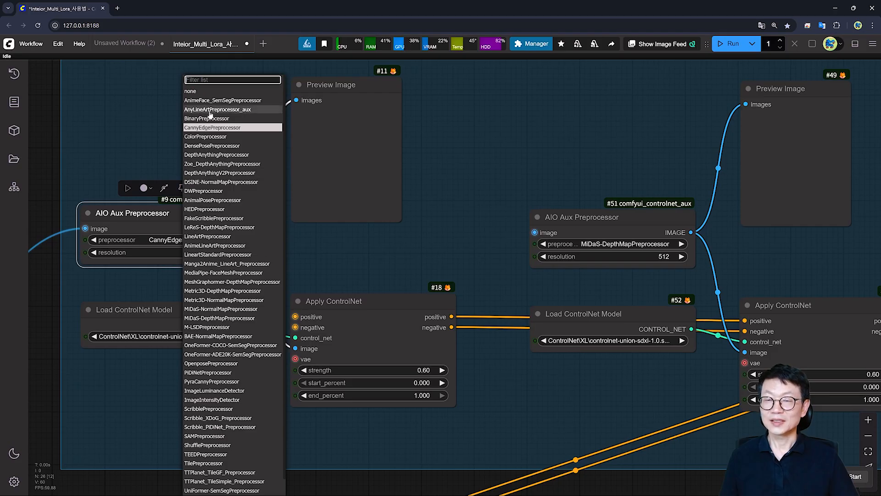
left_click(148, 215)
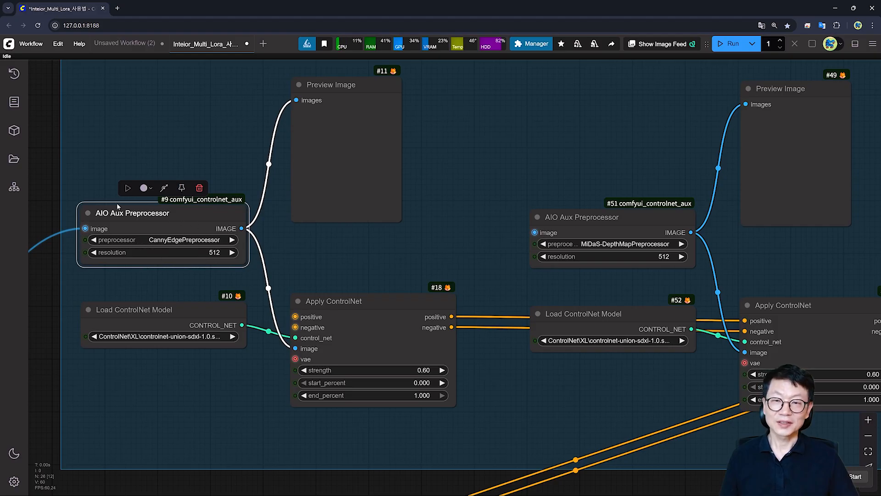
Select MiDaS-DepthMapPreprocessor as the preprocessor in the second AIO Aux Preprocessor node.
left_click(597, 255)
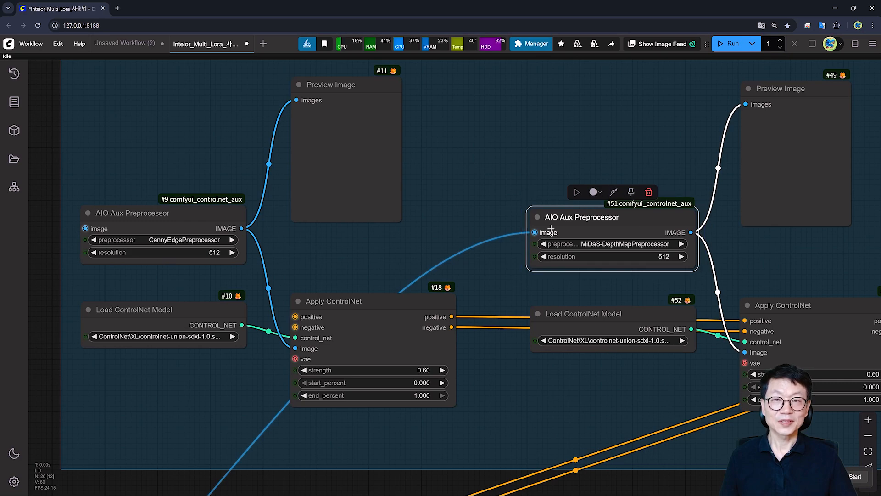
left_click(638, 243)
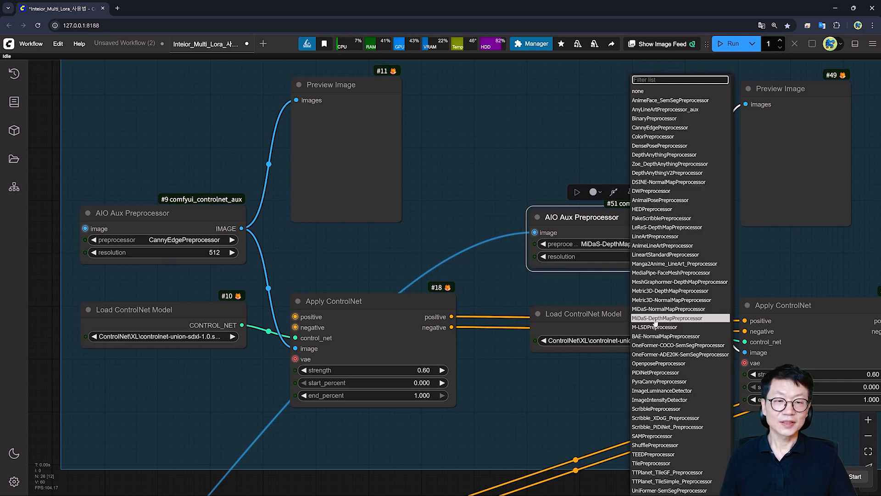
left_click(655, 321)
Choose controlnet-union-sdxl-1.0.safetensors from the ControlNet\XL folder in the first Load ControlNet Model node.
left_click(202, 247)
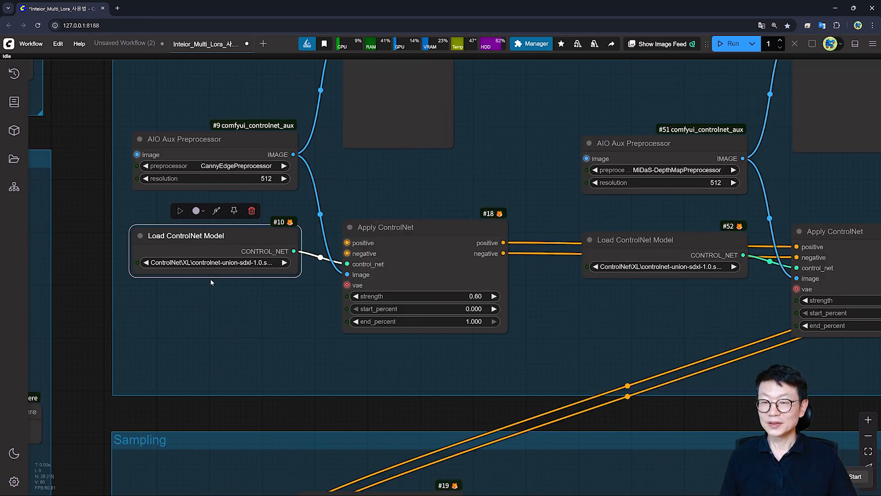
scroll(211, 283, "up", 1)
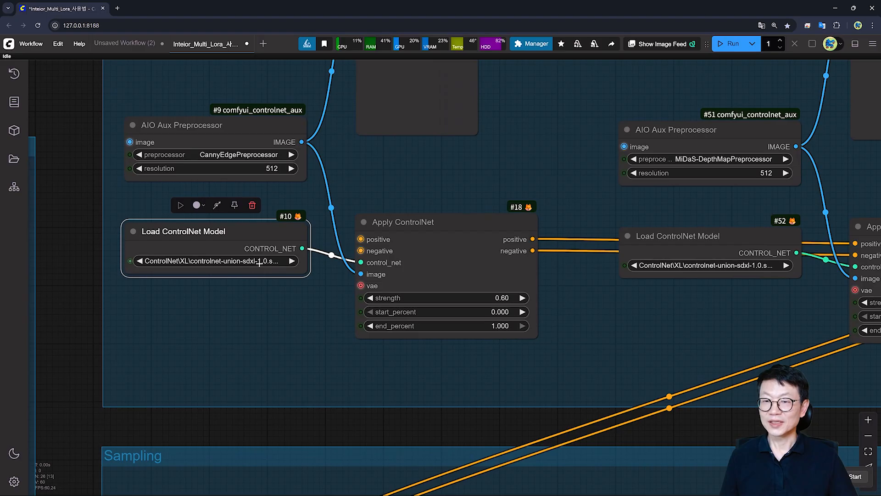
left_click(243, 261)
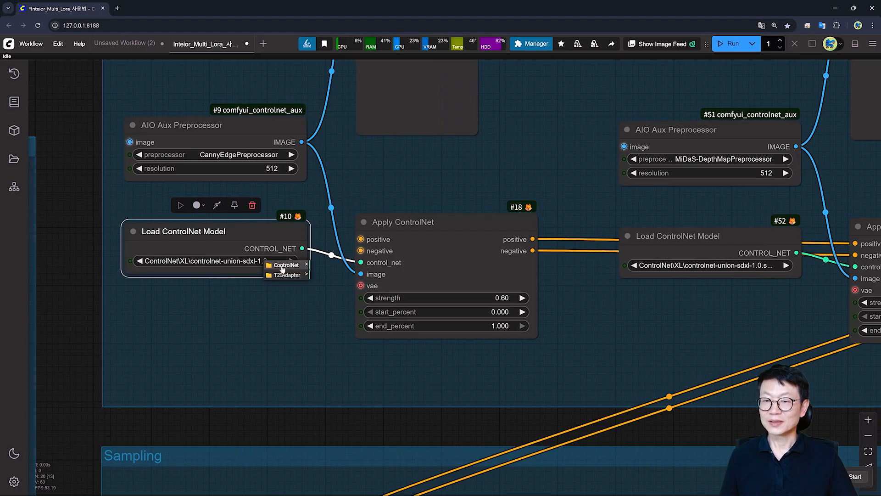
left_click(285, 265)
left_click(325, 286)
scroll(427, 416, "down", 1)
scroll(419, 227, "up", 1)
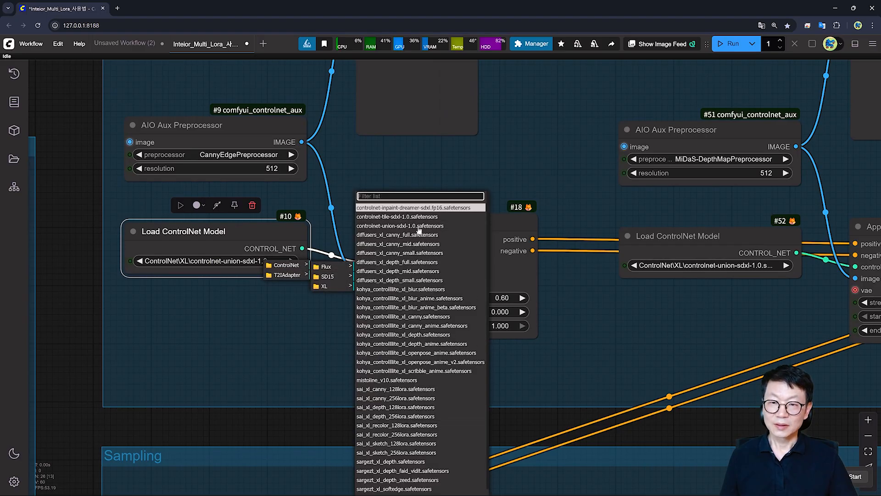
left_click(404, 230)
Check the second Load ControlNet Model node and compare the two preprocessor and model-loader pairs in the Controlnet group.
left_click_drag(689, 243, 455, 234)
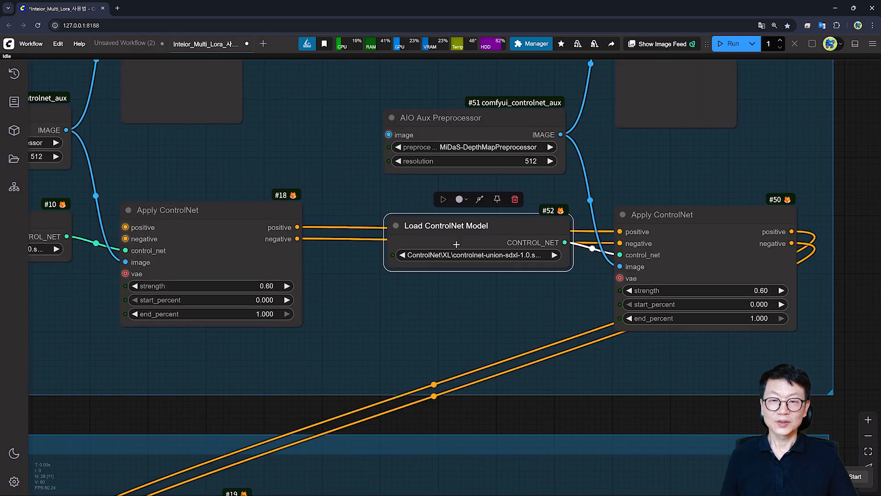
left_click(468, 224)
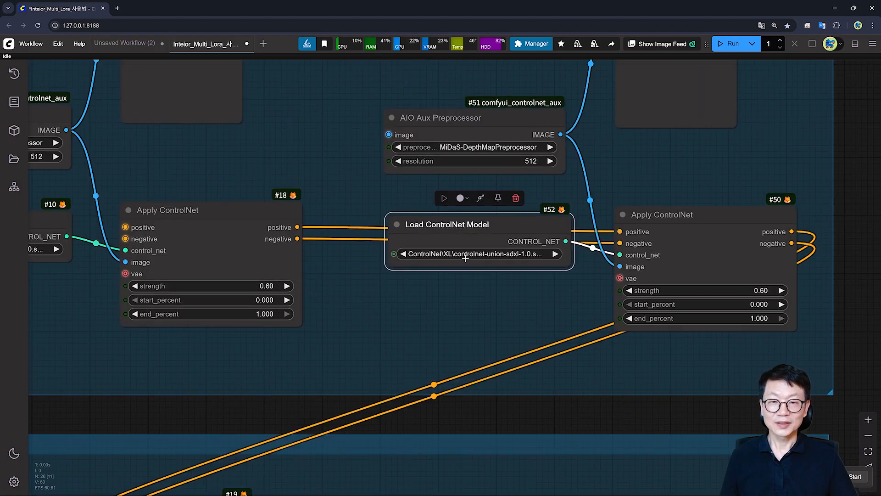
scroll(482, 258, "down", 2)
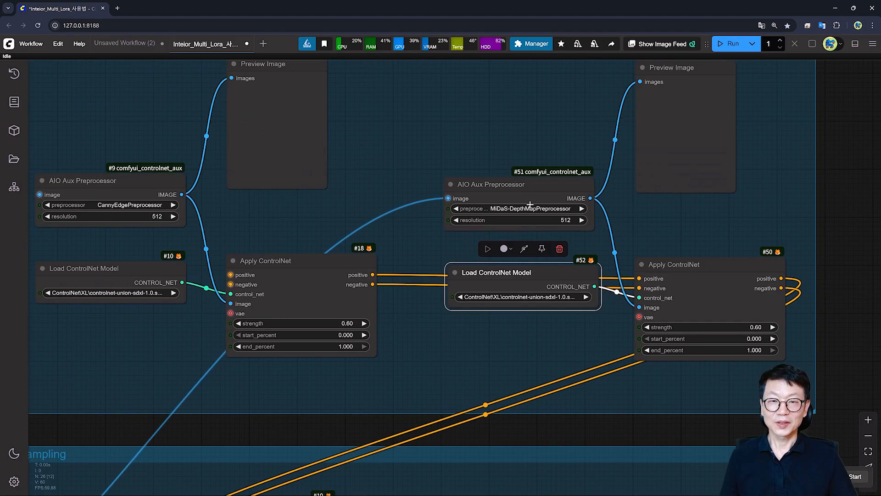
left_click_drag(528, 207, 595, 203)
left_click(594, 176)
left_click(193, 172)
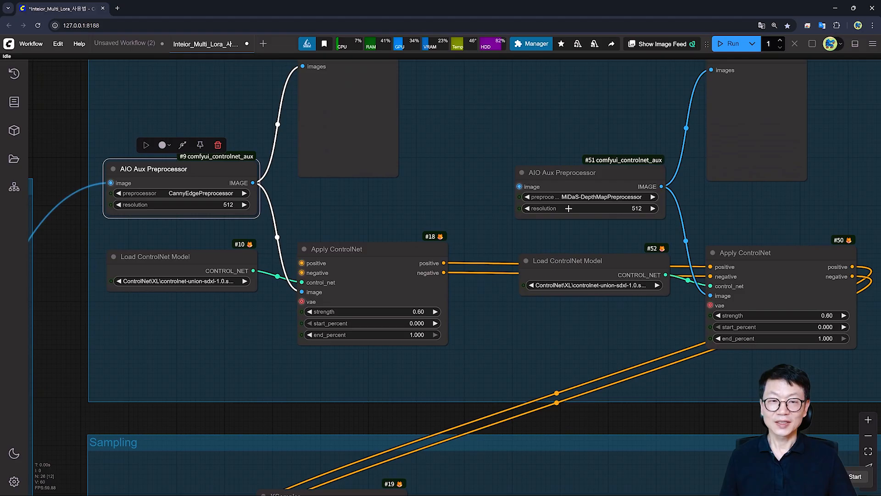
left_click(596, 263)
left_click(191, 256)
Examine both Apply ControlNet nodes, their strength settings and the conditioning links that chain them together.
left_click_drag(634, 305, 571, 315)
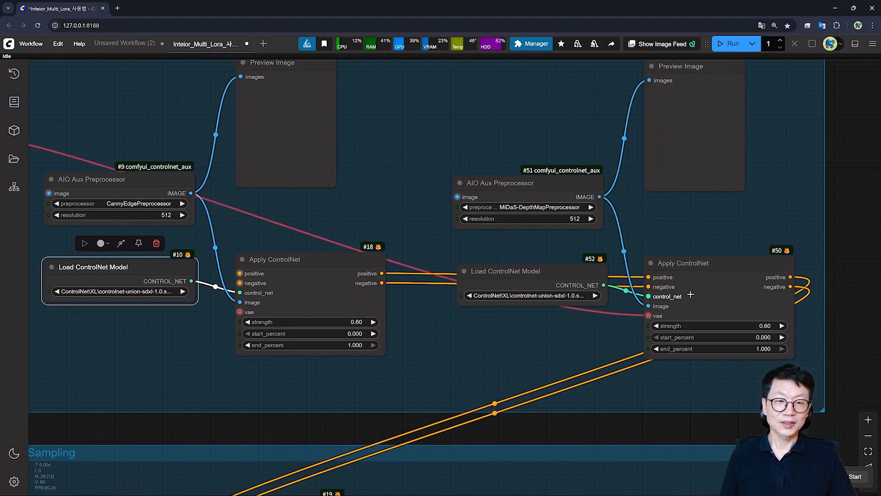
left_click(294, 293)
scroll(269, 306, "down", 3)
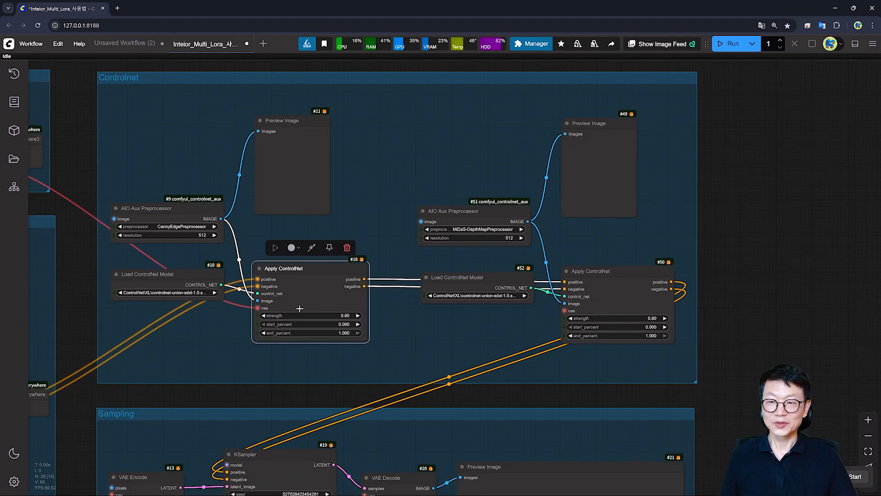
left_click_drag(235, 182, 260, 194)
left_click(634, 292)
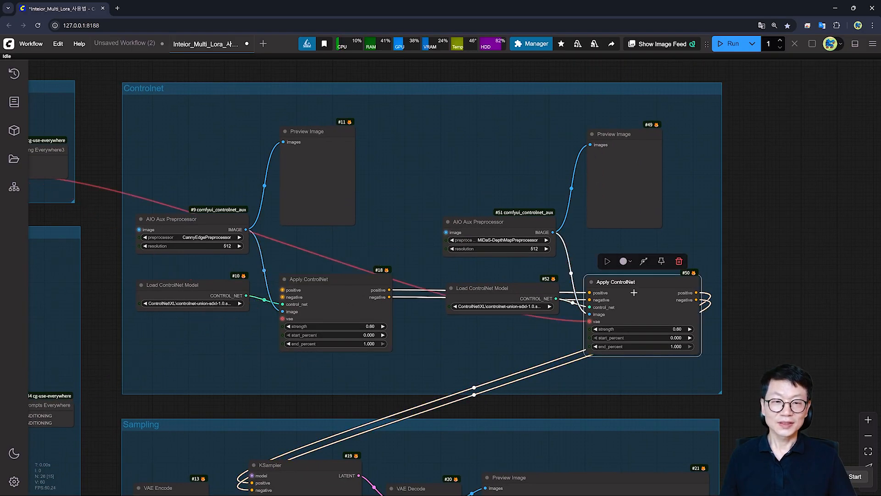
Examine the KSampler and VAE Encode nodes in the Sampling group and trace their inputs back to the ControlNet and image nodes.
left_click_drag(436, 311, 631, 206)
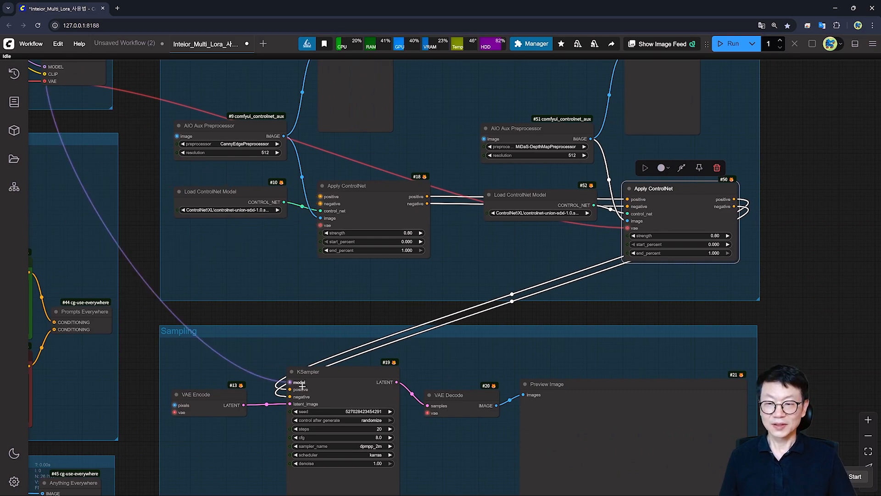
scroll(359, 238, "up", 5)
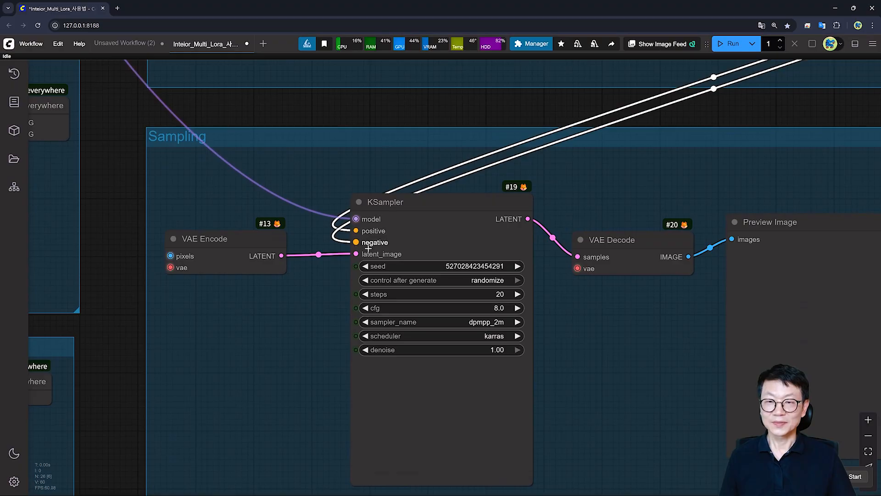
left_click_drag(441, 234, 449, 232)
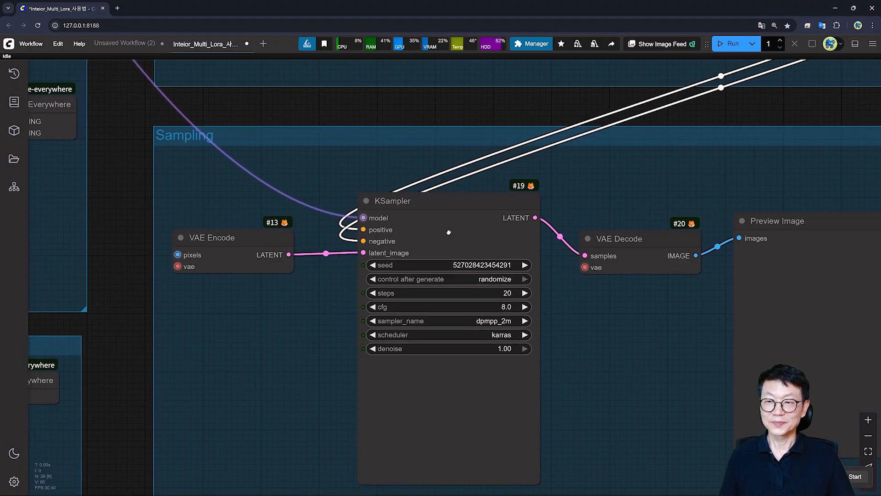
left_click(313, 241)
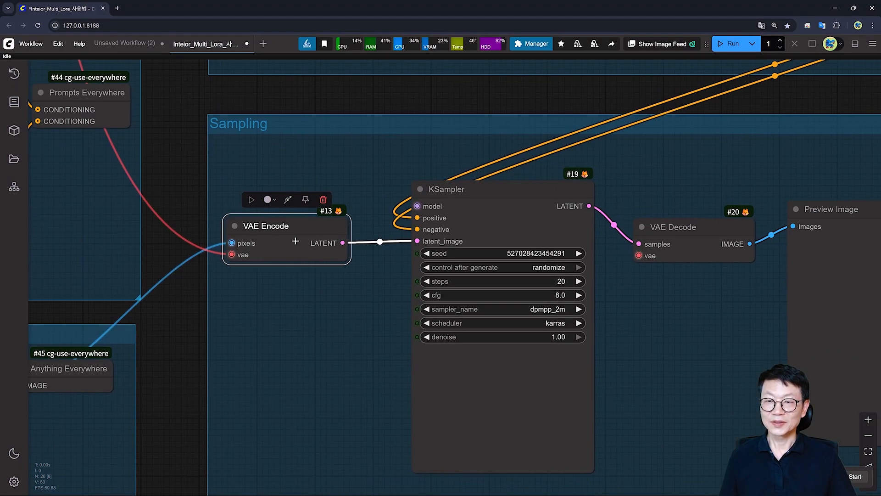
scroll(294, 240, "down", 1)
left_click_drag(319, 244, 335, 248)
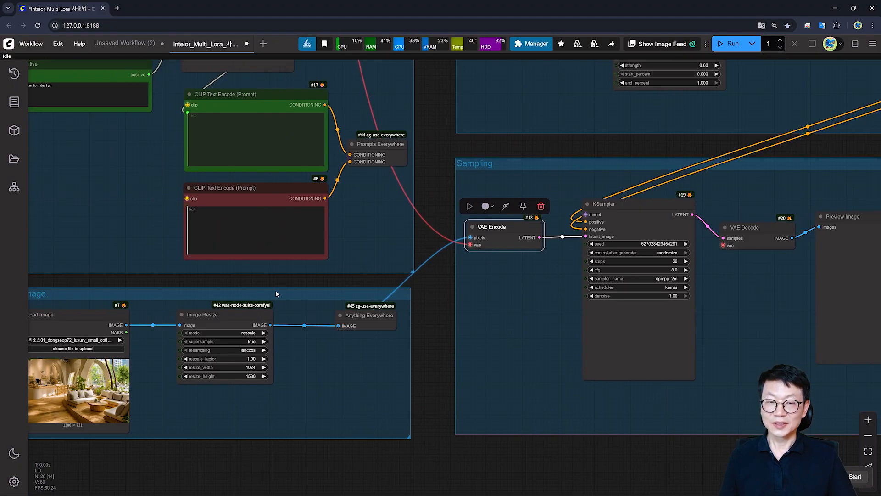
scroll(509, 245, "up", 2)
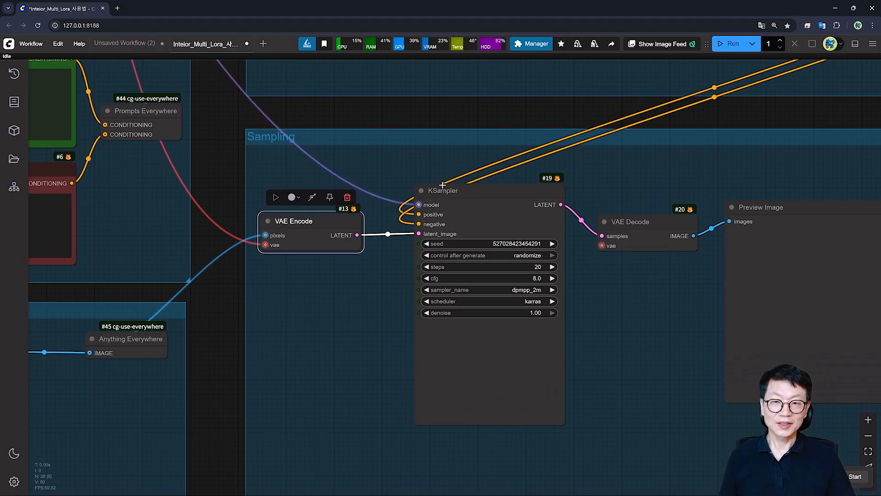
Follow the KSampler output through the VAE Decode node to the Preview Image node.
left_click_drag(517, 225, 417, 214)
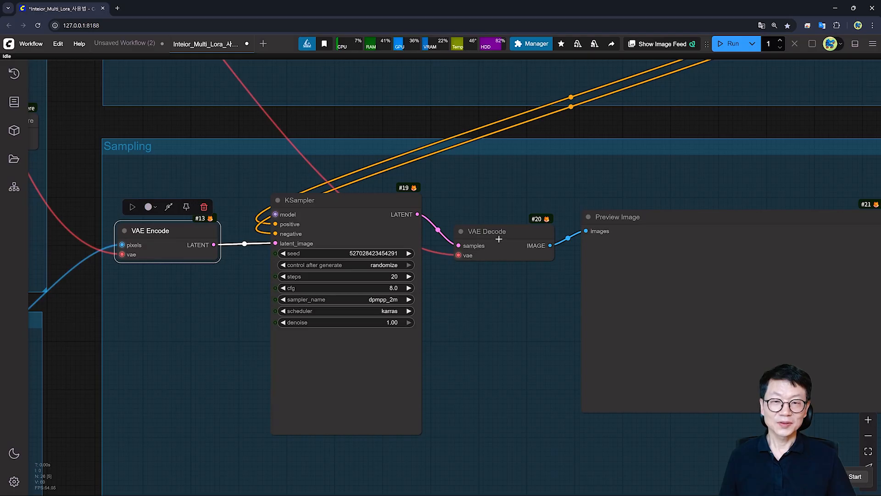
left_click_drag(518, 247, 434, 255)
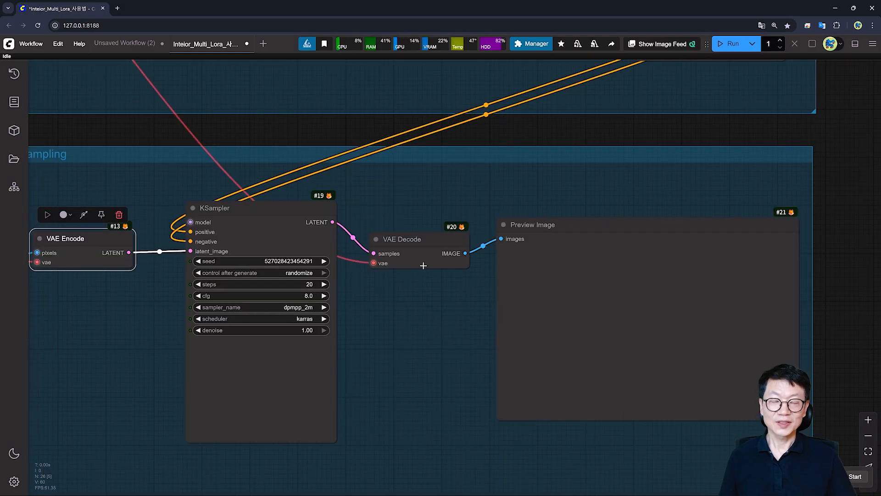
left_click(596, 285)
Inspect the Anything Everywhere3 node and reveal its hidden MODEL, CLIP and VAE links to the other nodes.
scroll(541, 296, "down", 5)
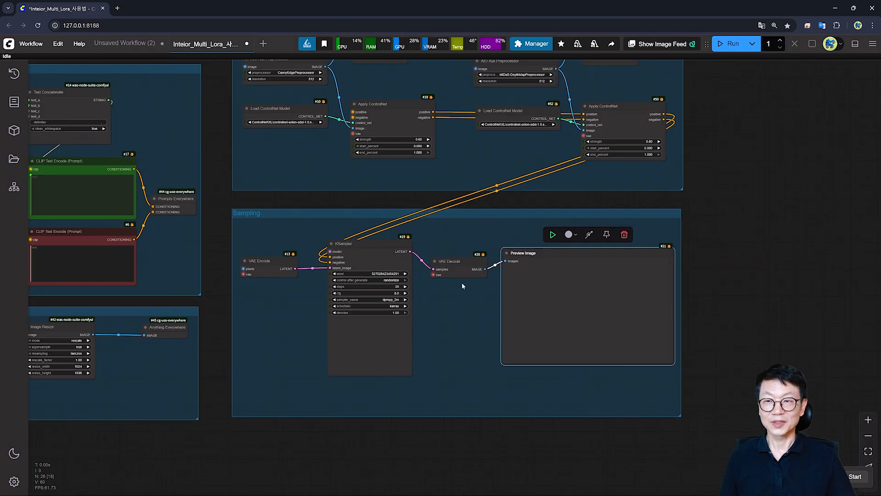
scroll(386, 137, "up", 5)
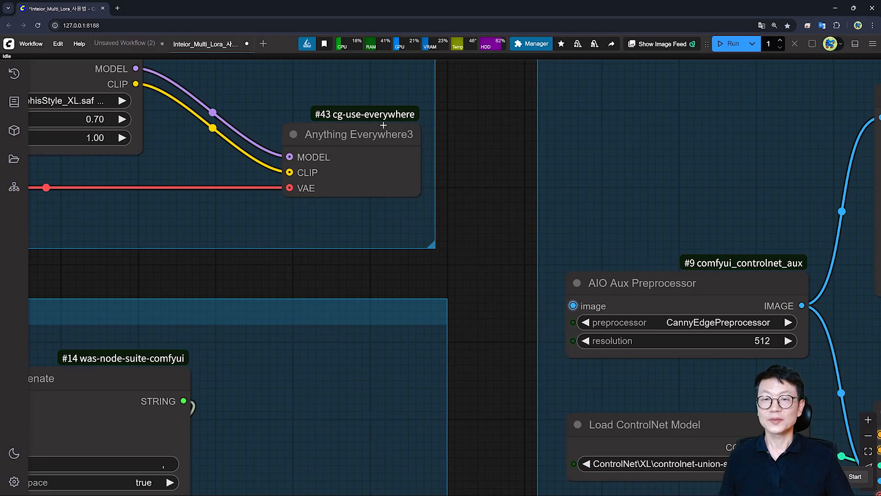
mouse_move(395, 152)
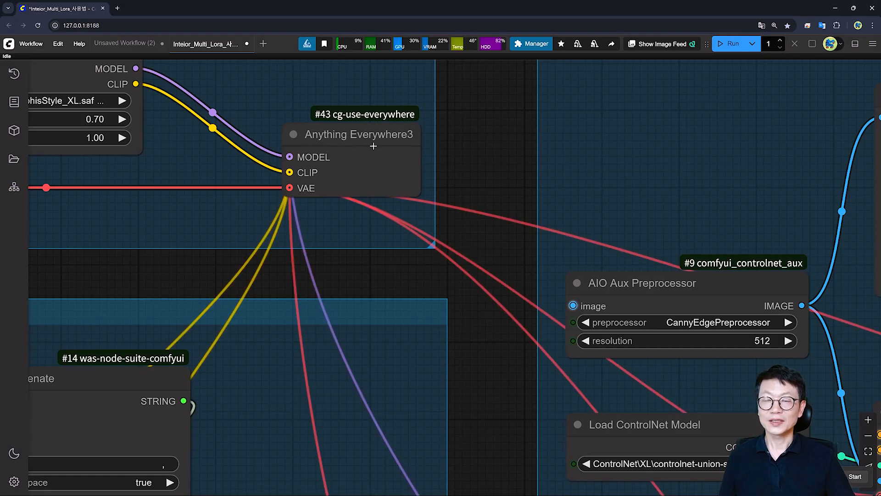
Select the Anything Everywhere3 node in the Brain group to keep its hidden links displayed.
scroll(486, 232, "down", 4)
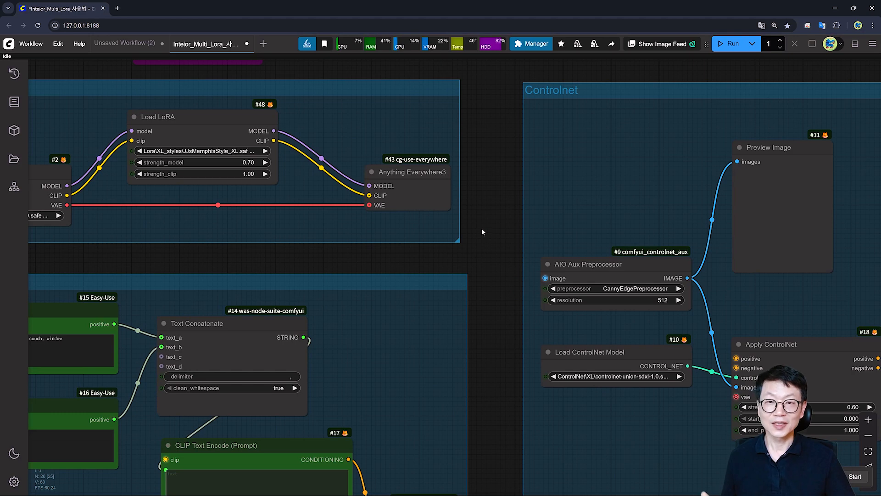
scroll(481, 227, "up", 2)
mouse_move(381, 173)
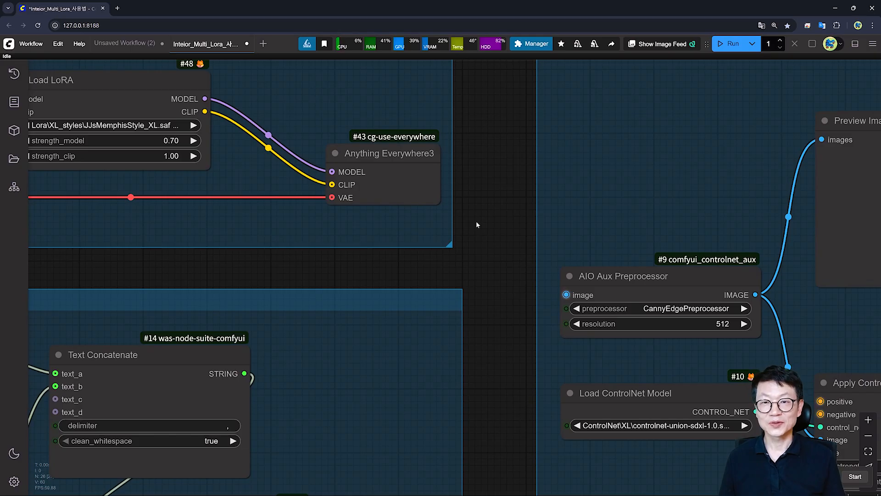
left_click(412, 176)
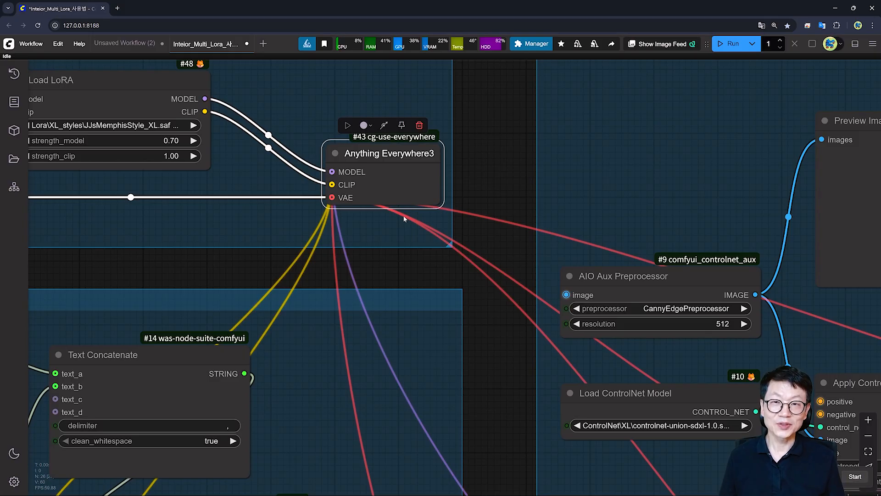
scroll(404, 219, "down", 3)
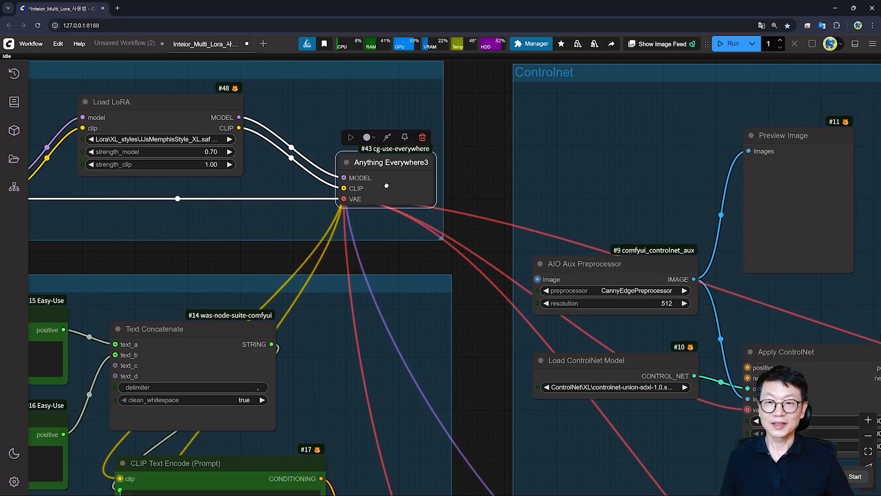
Trace the Anything Everywhere3 links to the text encoders, ControlNet nodes, VAE Encode, KSampler and VAE Decode, and deselect the node.
left_click_drag(404, 219, 321, 139)
scroll(349, 175, "up", 1)
scroll(350, 178, "down", 2)
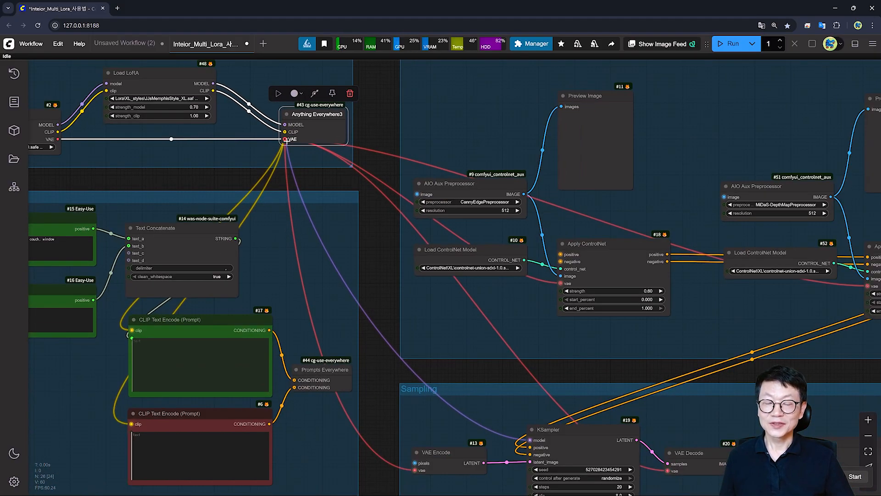
left_click_drag(594, 370, 512, 279)
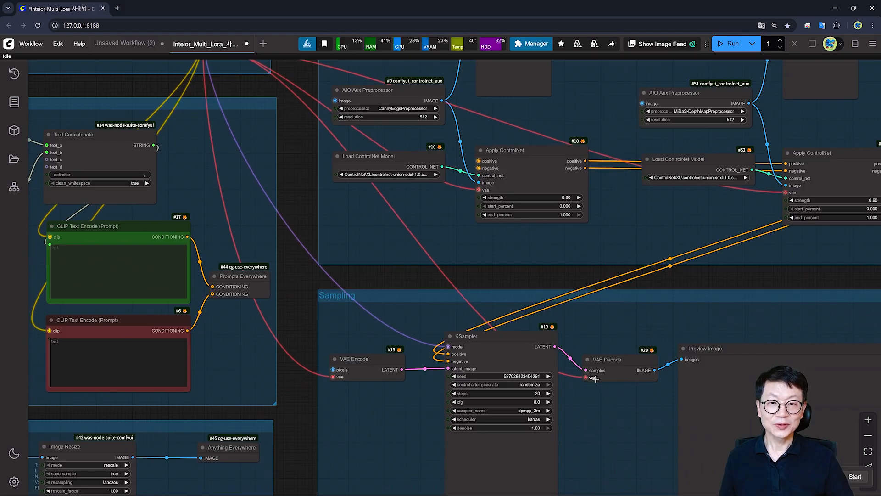
left_click_drag(608, 364, 701, 432)
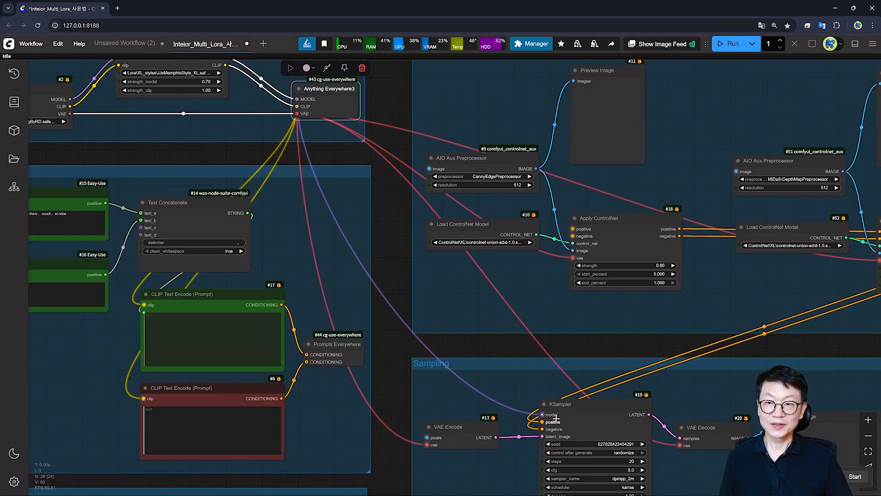
left_click_drag(511, 389, 599, 388)
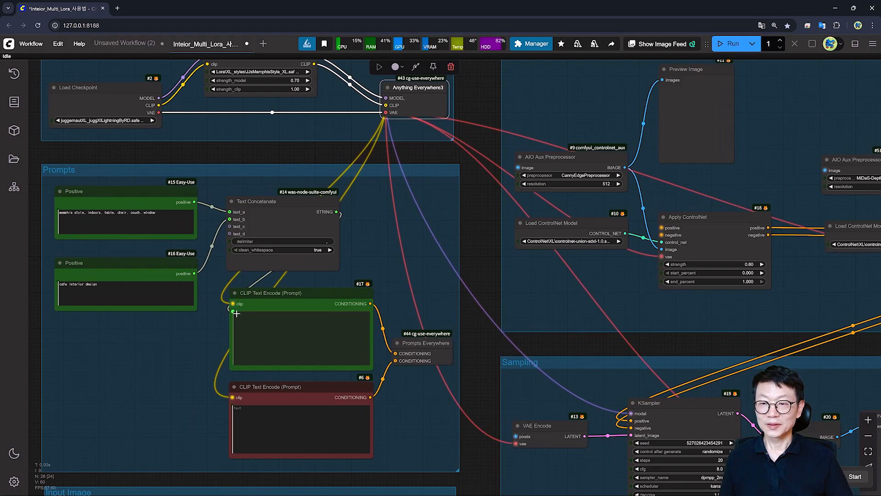
left_click(464, 196)
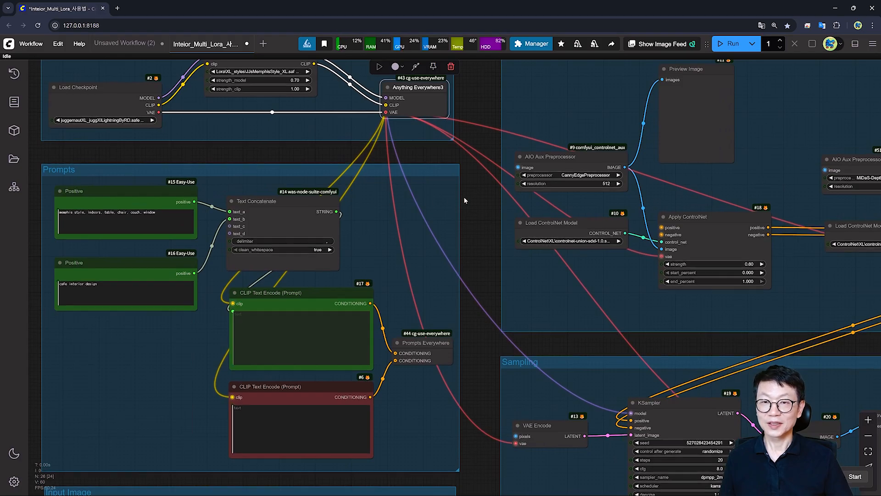
mouse_move(414, 99)
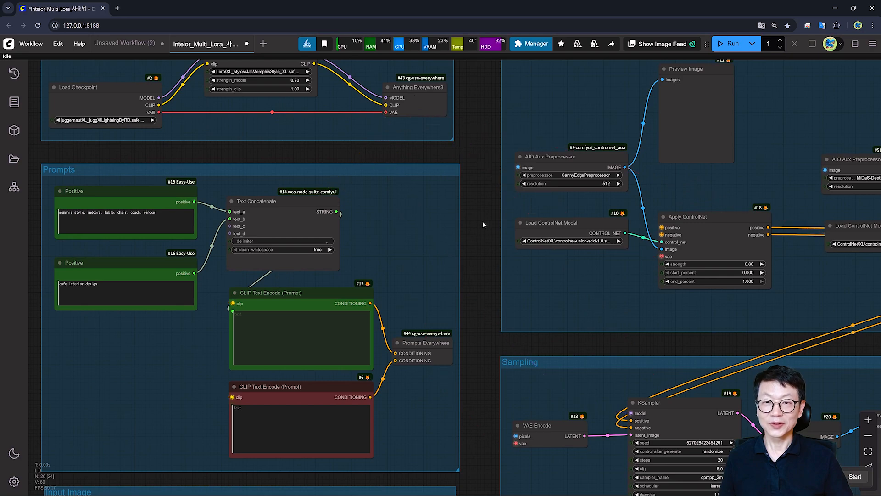
Reveal and follow the hidden links of the Prompts Everywhere node and the Input Image group's Anything Everywhere node.
scroll(483, 250, "down", 1)
left_click_drag(484, 250, 440, 195)
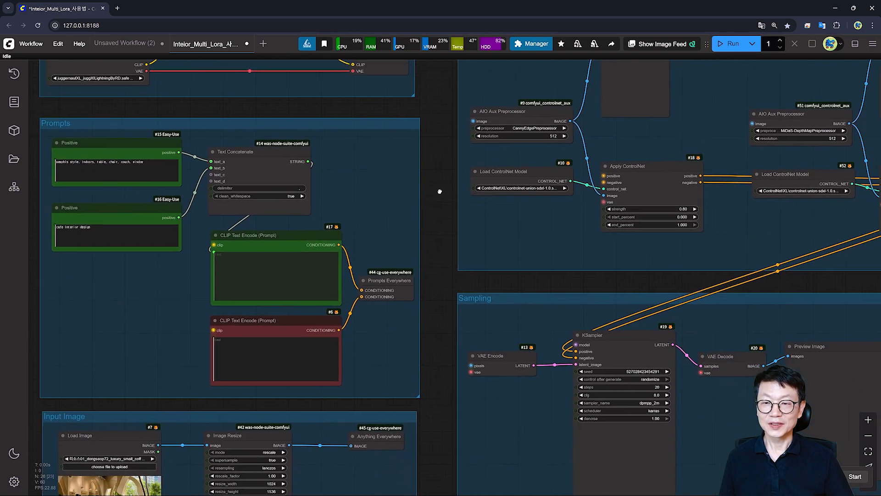
scroll(442, 269, "up", 2)
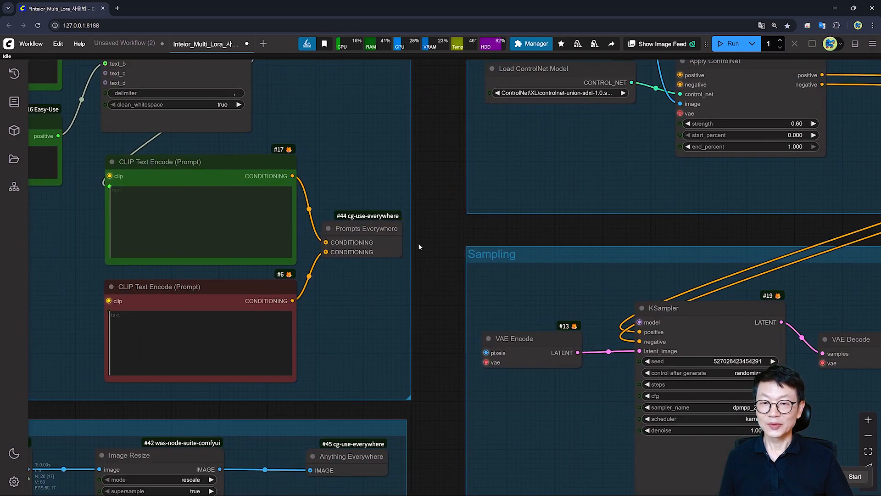
scroll(390, 278, "down", 1)
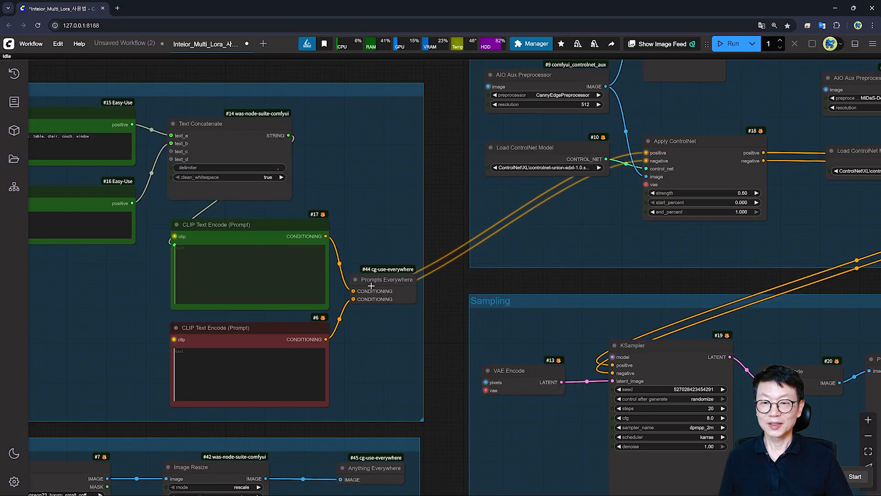
scroll(448, 339, "down", 5)
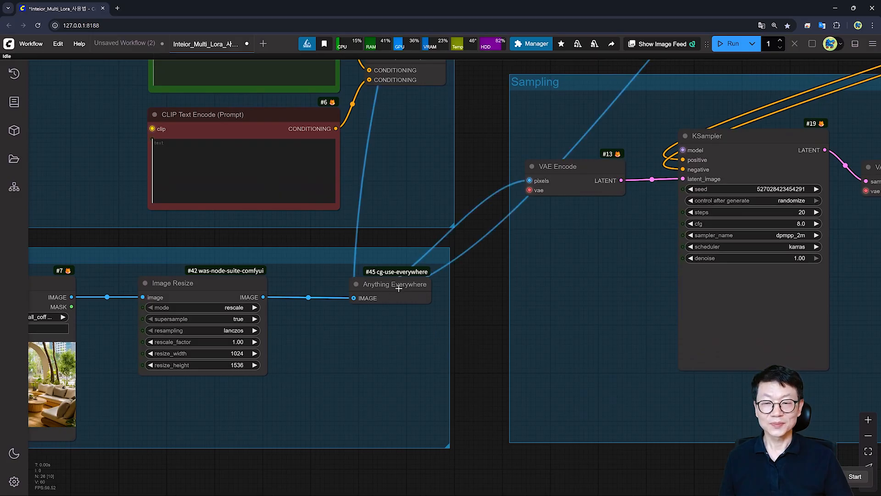
scroll(403, 289, "down", 5)
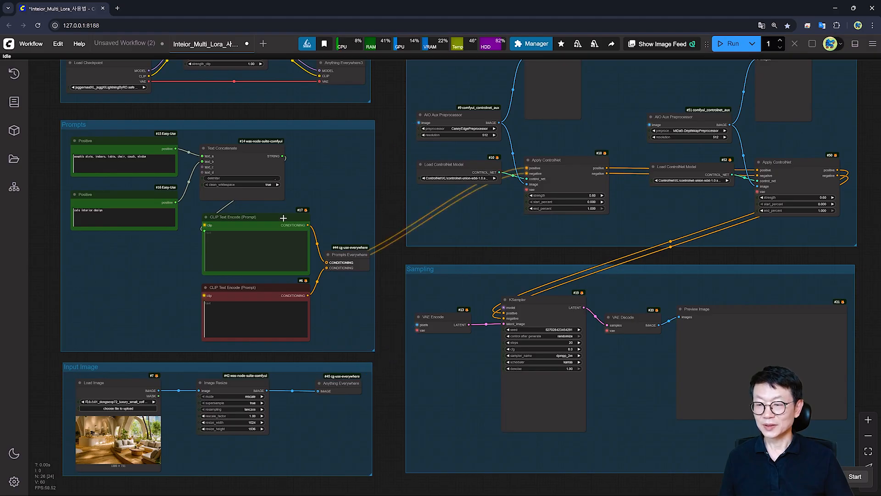
Set the Use Everywhere option for showing links to "Selected and mouseover nodes" and return to the workflow.
left_click(13, 482)
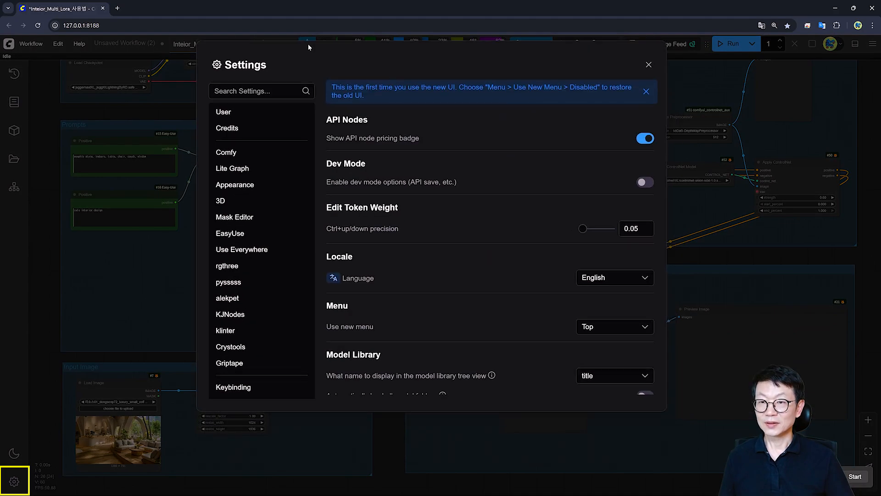
left_click(247, 251)
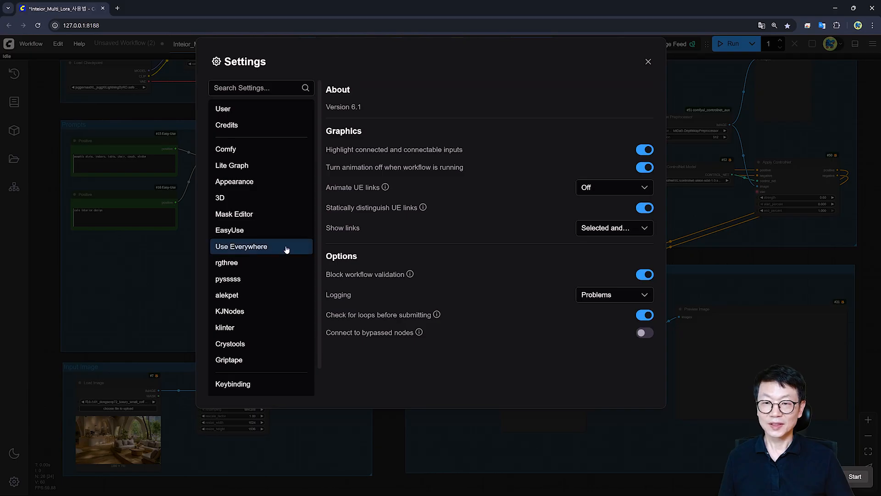
left_click(614, 227)
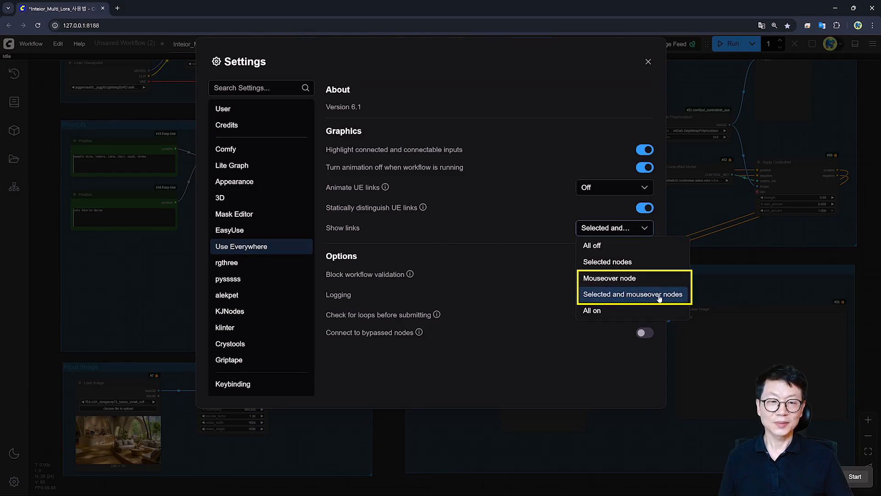
left_click(627, 294)
key("Escape")
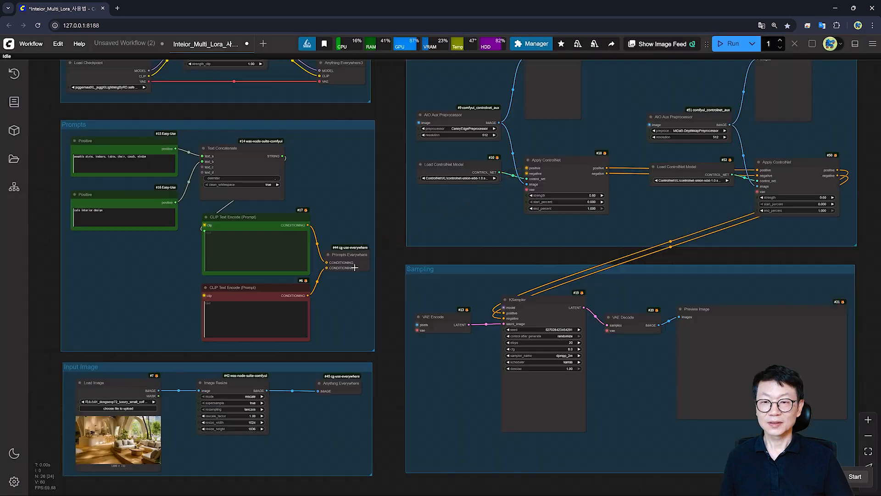
left_click(387, 280)
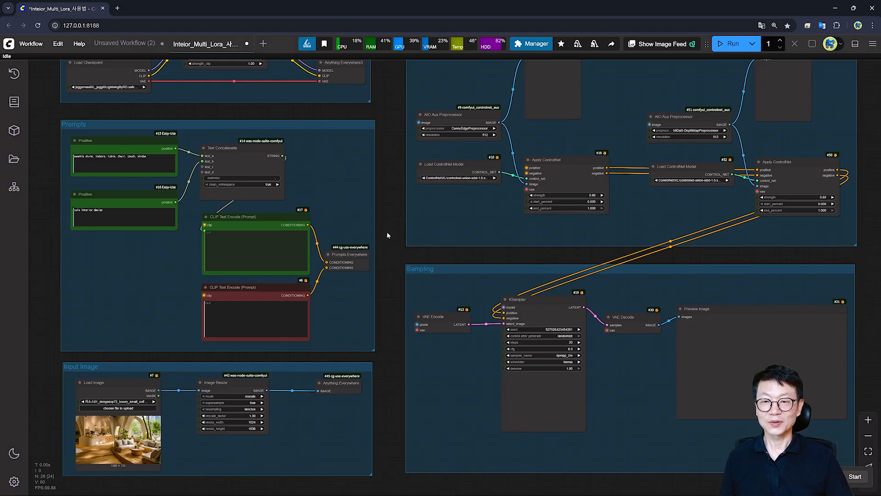
mouse_move(349, 261)
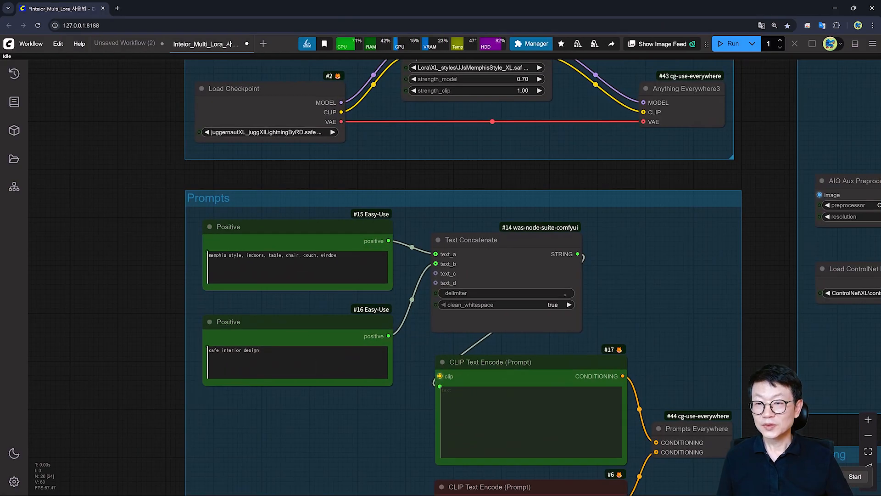
Read the Memphis LoRA prompt words in the first Positive node of the Prompts group.
scroll(450, 158, "up", 5)
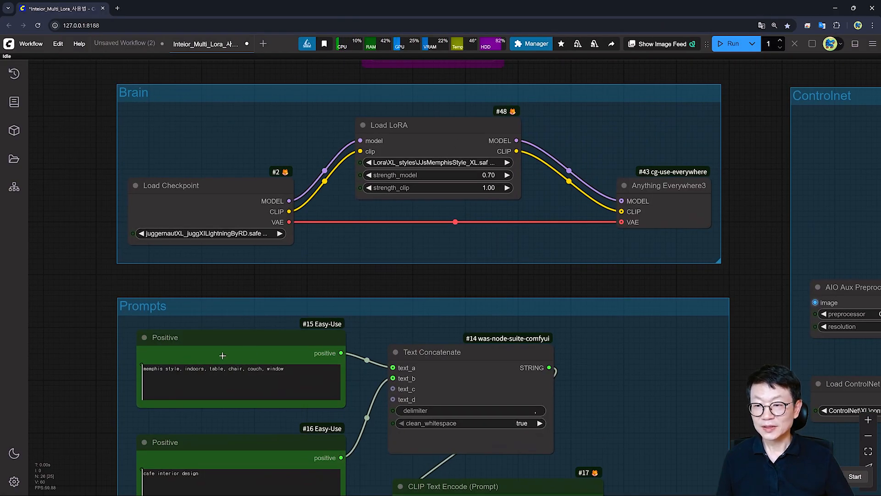
scroll(165, 382, "up", 5)
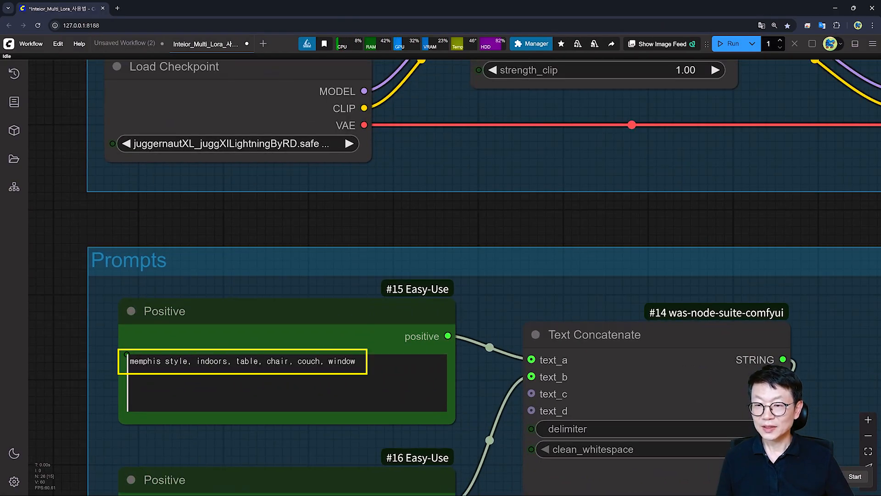
scroll(549, 111, "down", 2)
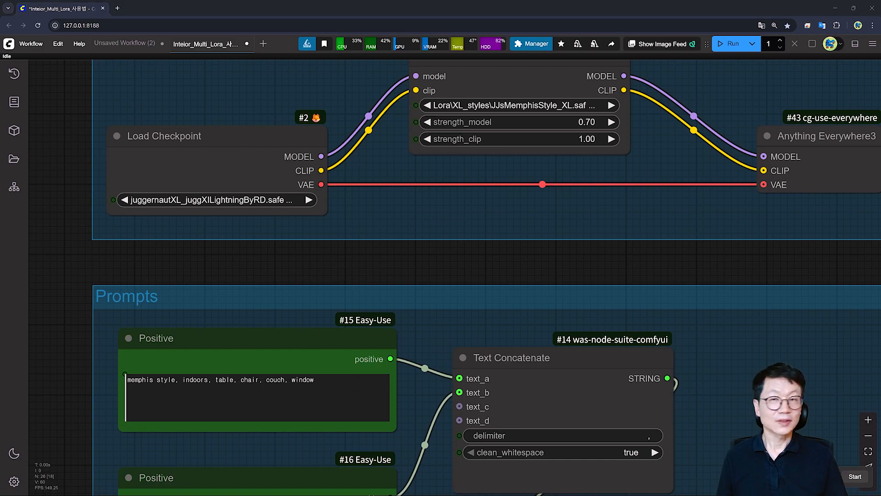
Switch to the Civitai page of JJ's Interior style - memphis and examine its trigger words and the second sample image's prompt.
left_click_drag(880, 318, 413, 1)
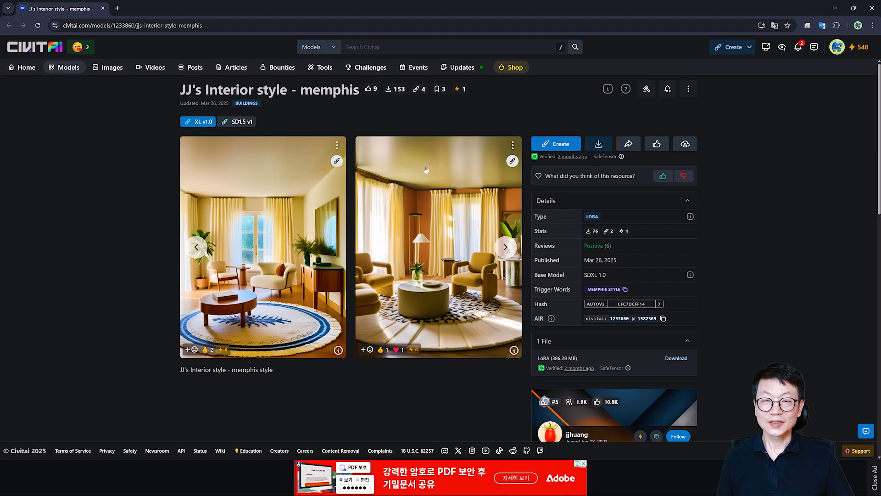
scroll(423, 170, "down", 2)
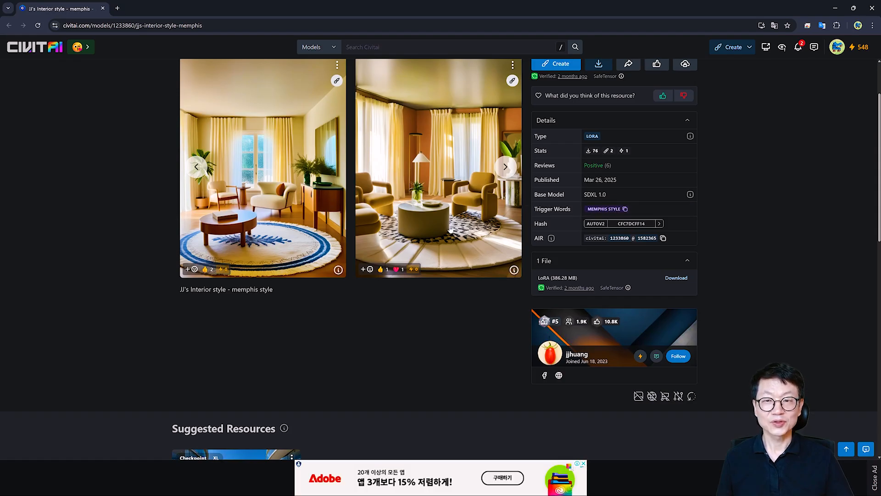
left_click(434, 192)
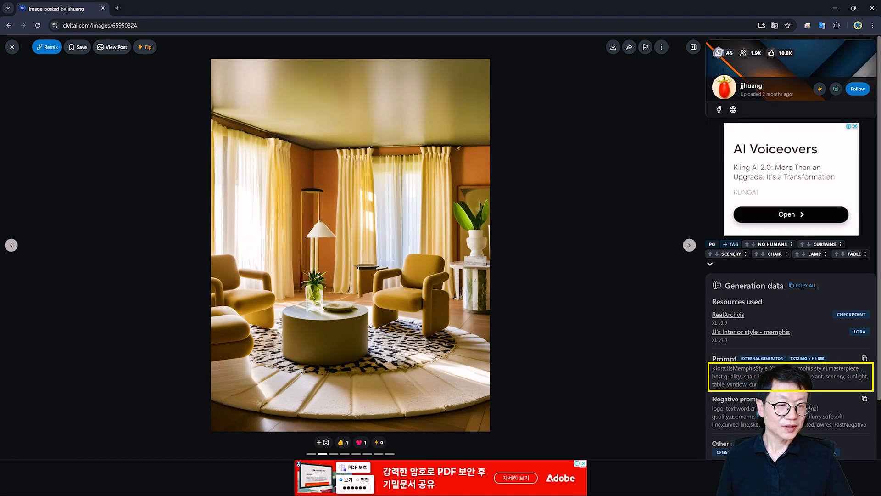
left_click_drag(829, 368, 813, 388)
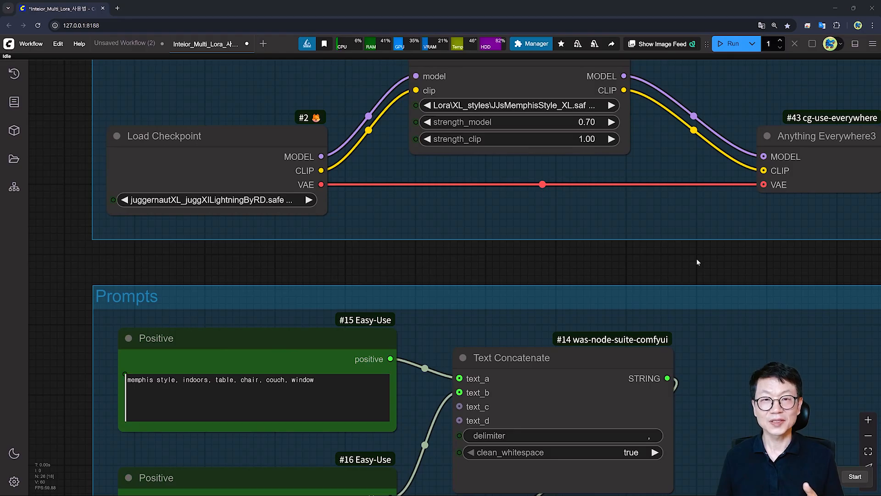
Return to the ComfyUI workflow and open the LoRA information for the Load LoRA node in the Brain group.
left_click_drag(674, 136, 594, 228)
scroll(594, 228, "up", 1)
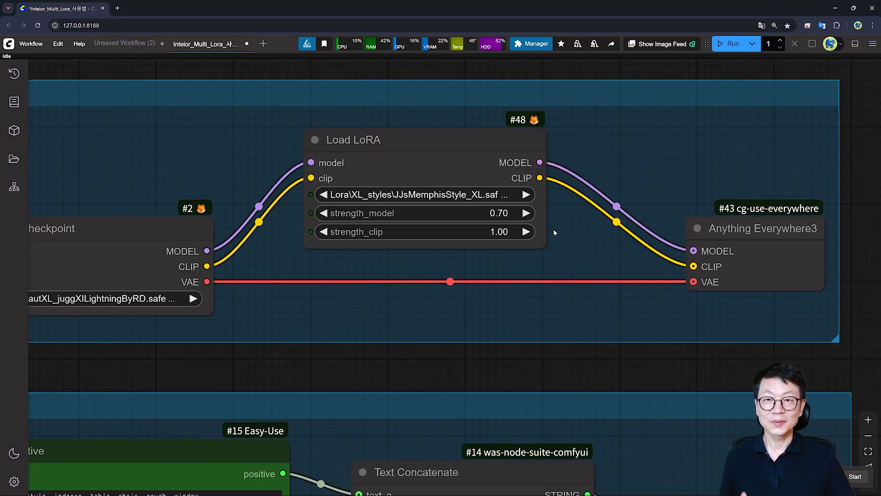
right_click(412, 145)
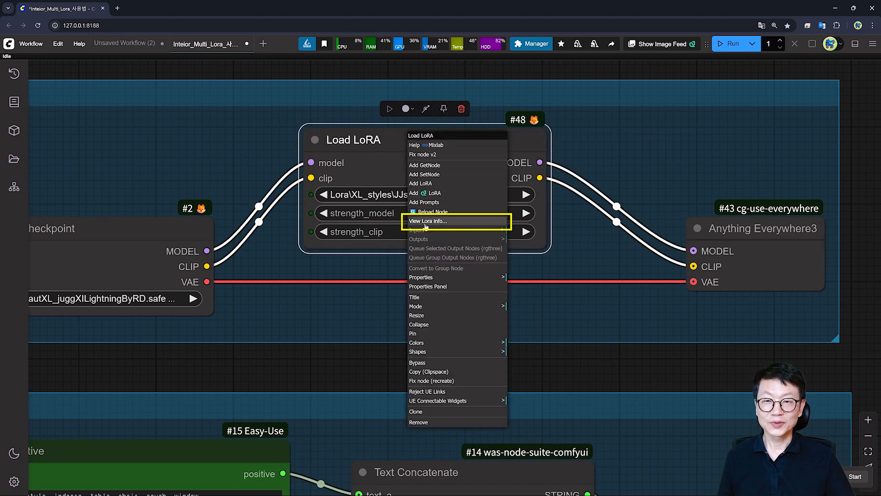
left_click(436, 222)
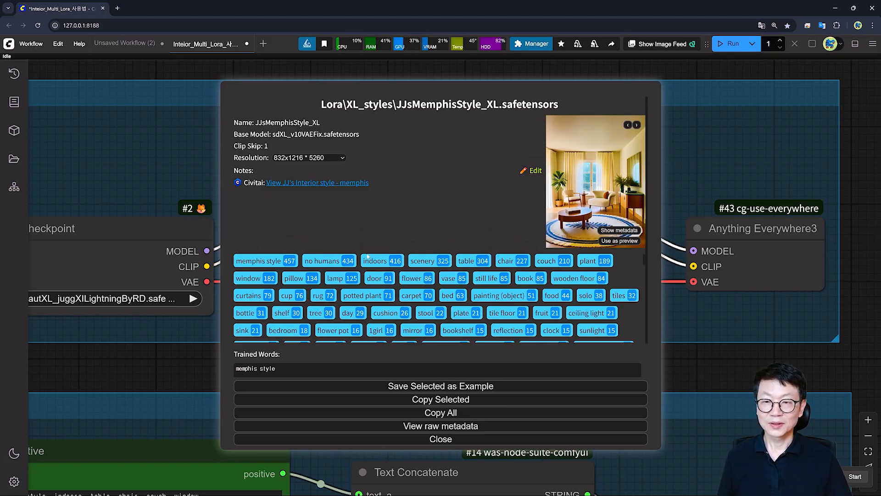
Select the LoRA tags memphis style, indoors, table, chair, couch and plant, and copy the selection.
left_click(275, 262)
left_click(376, 262)
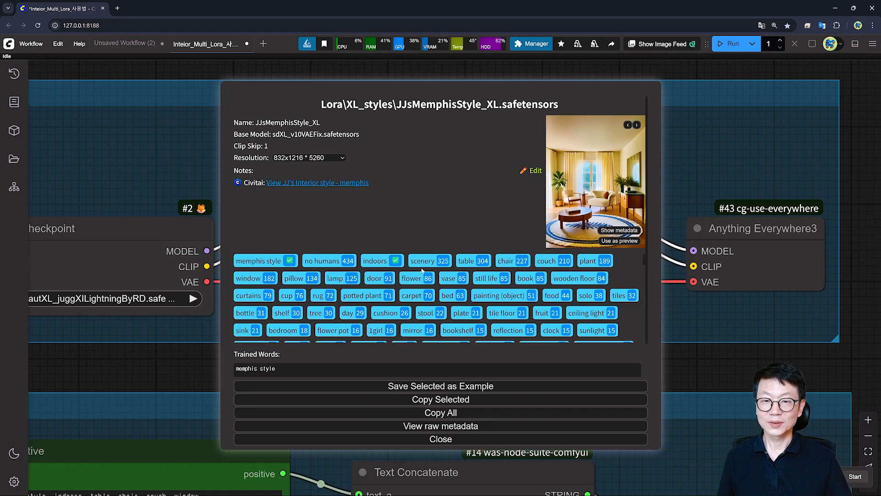
left_click(469, 261)
left_click(509, 262)
left_click(551, 260)
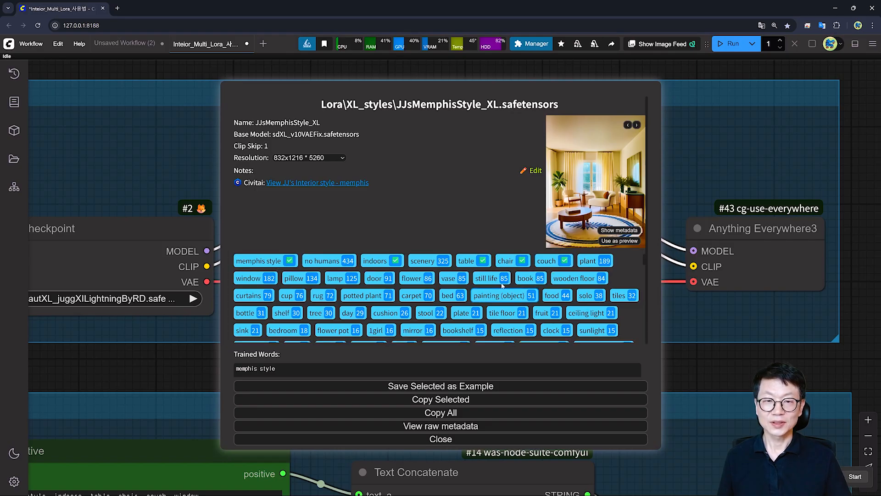
left_click(592, 261)
scroll(483, 352, "down", 1)
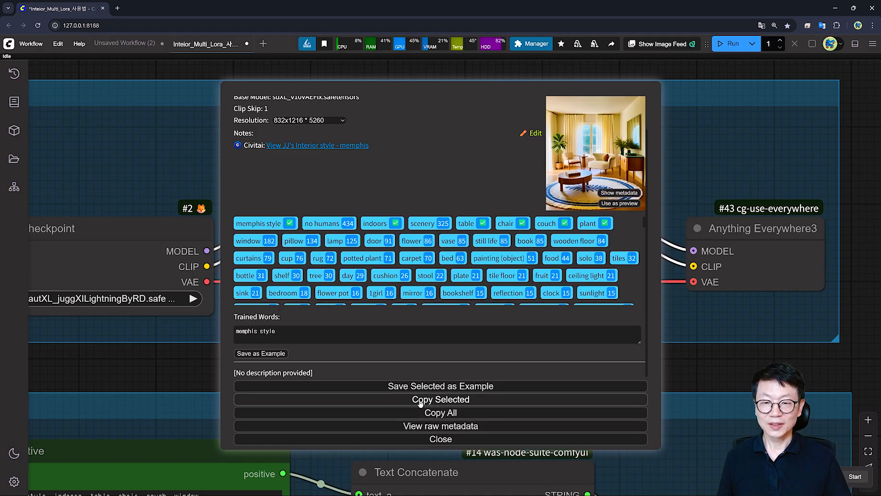
left_click(436, 400)
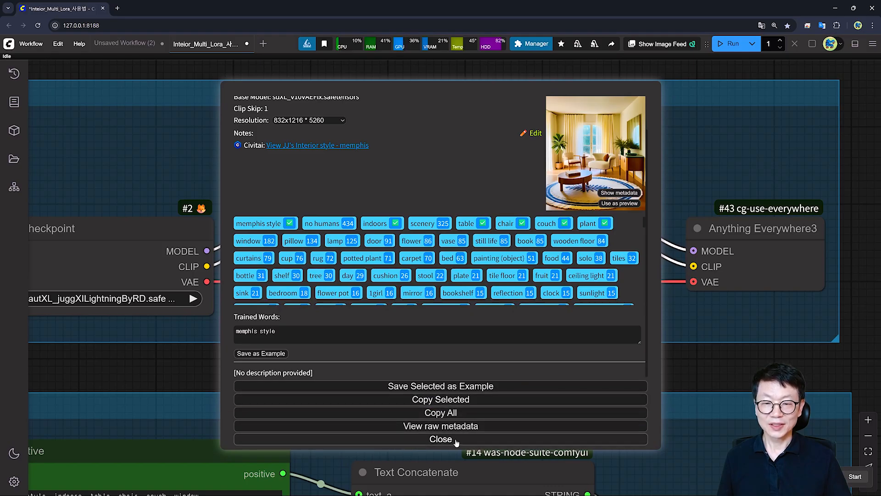
Close the LoRA information and replace the first Positive node's text with the copied tags "memphis style, indoors, table, chair, couch, plant".
left_click(439, 440)
left_click_drag(440, 443, 710, 276)
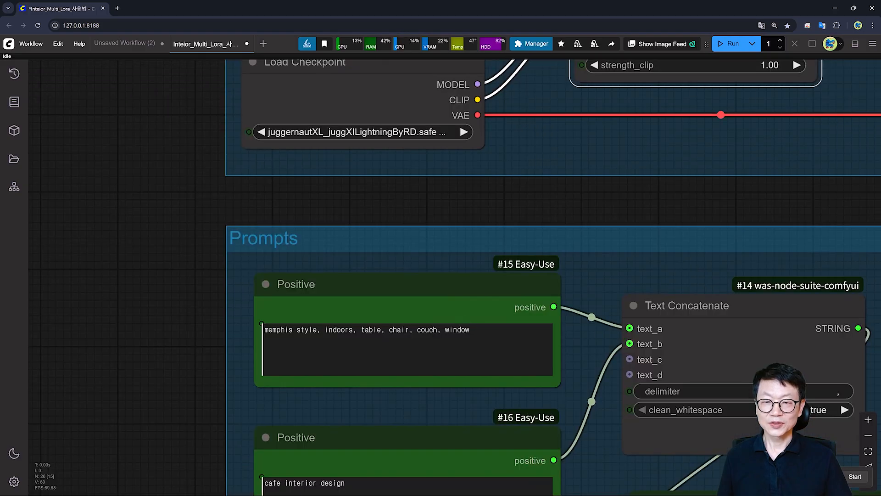
left_click_drag(466, 329, 260, 330)
left_click(257, 331)
key("ctrl+a")
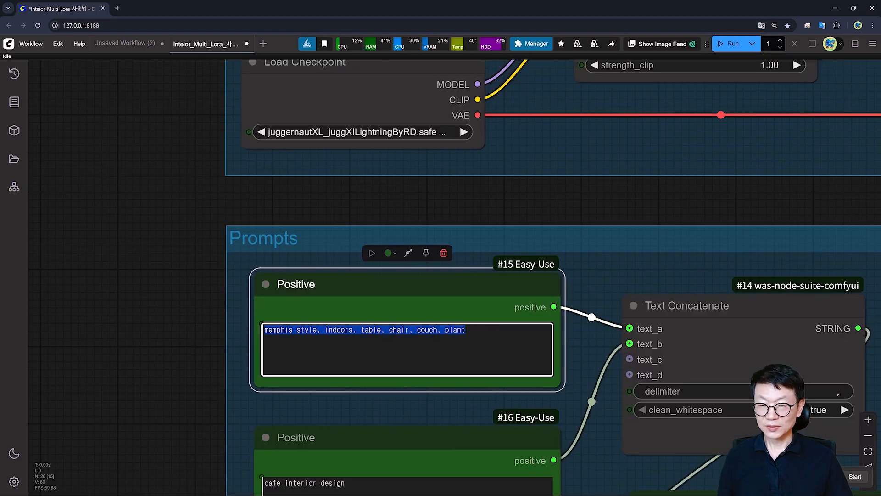
left_click(466, 330)
Run the workflow with the Memphis LoRA and its updated positive prompt.
scroll(466, 330, "down", 5)
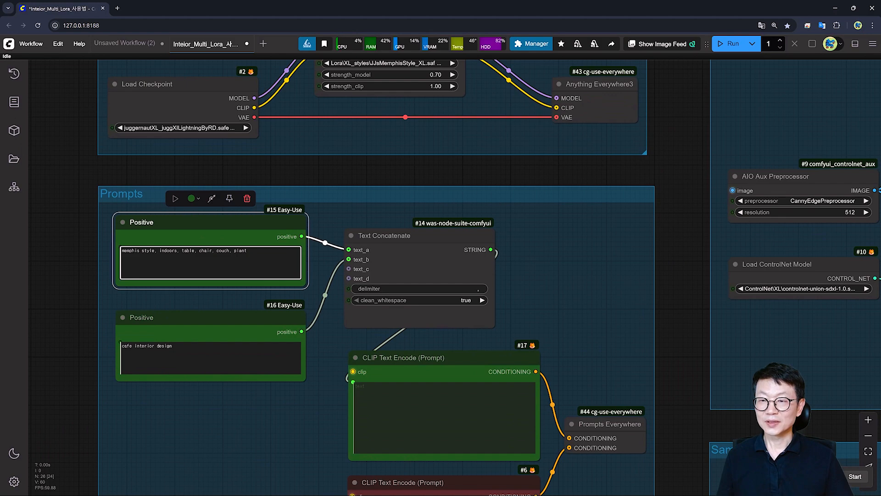
scroll(315, 276, "down", 5)
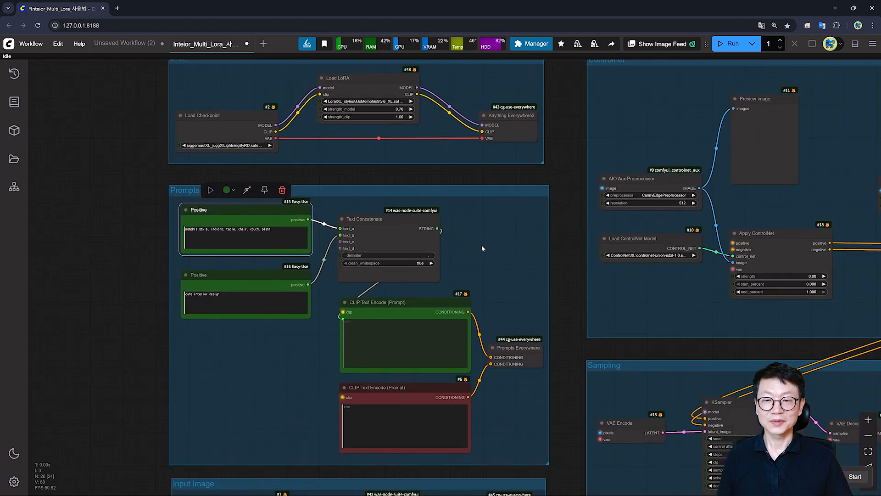
left_click_drag(481, 244, 292, 171)
scroll(278, 168, "up", 3)
key("ctrl+Return")
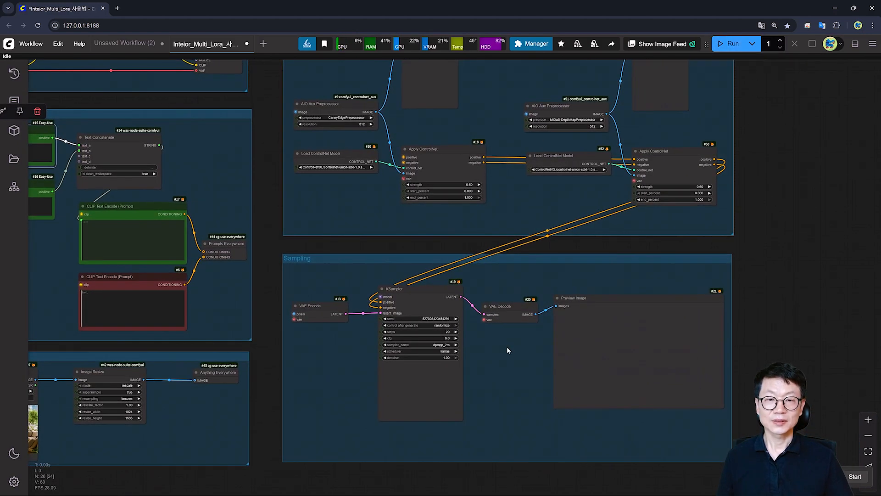
scroll(507, 346, "up", 2)
left_click_drag(577, 282, 622, 416)
scroll(622, 417, "up", 2)
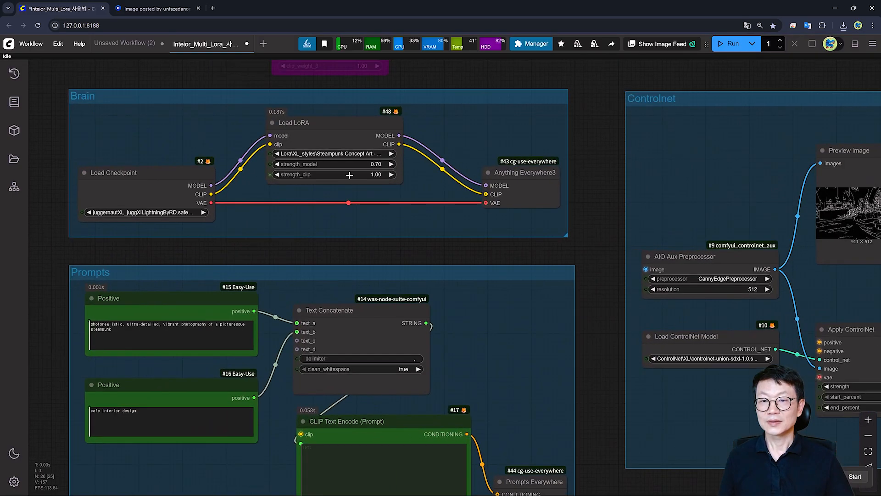
Choose watercolor_style.safetensors from XL_styles in the Load LoRA node and open its LoRA information.
left_click(355, 156)
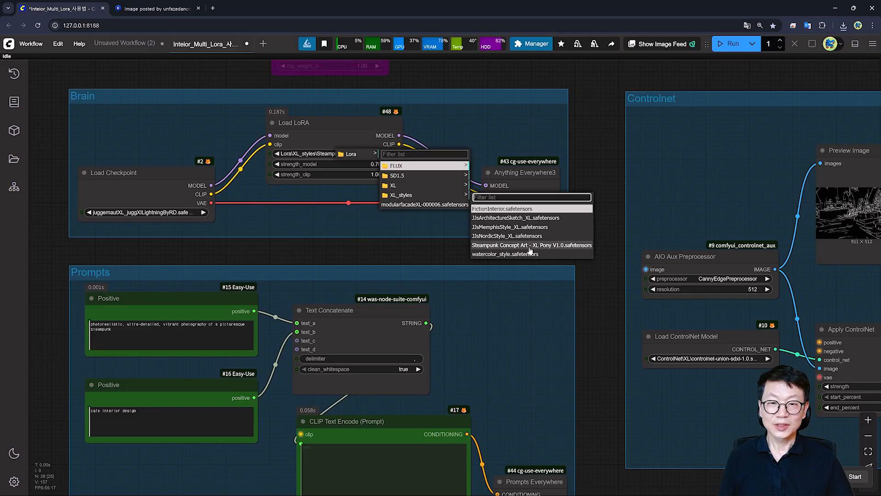
left_click(501, 255)
left_click(341, 128)
right_click(341, 127)
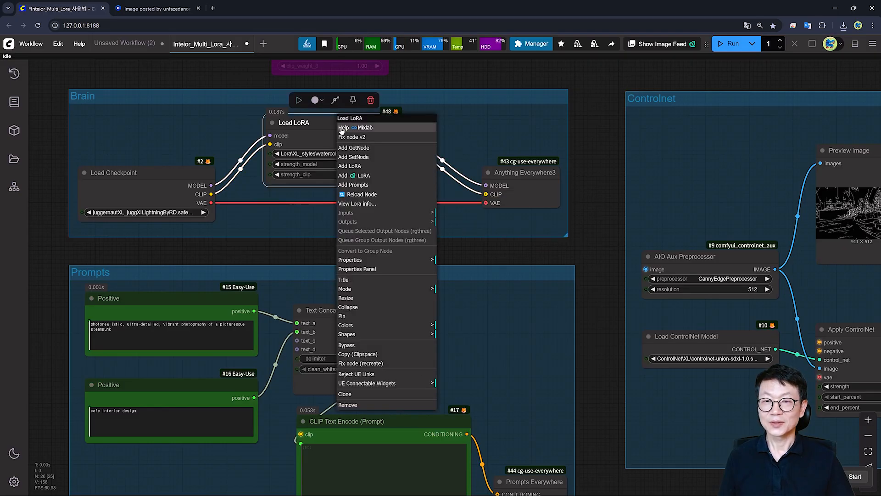
left_click(363, 206)
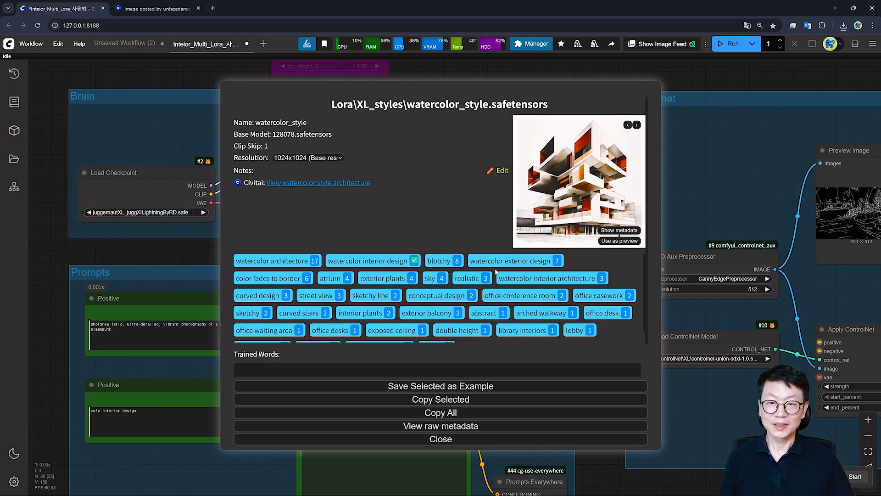
Select the LoRA tags watercolor interior design and watercolor interior architecture, and copy the selection.
left_click(570, 281)
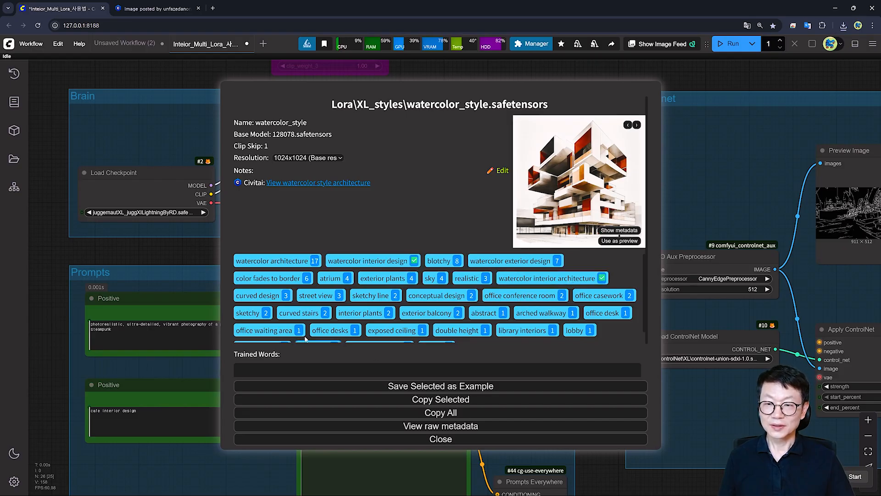
scroll(327, 343, "down", 1)
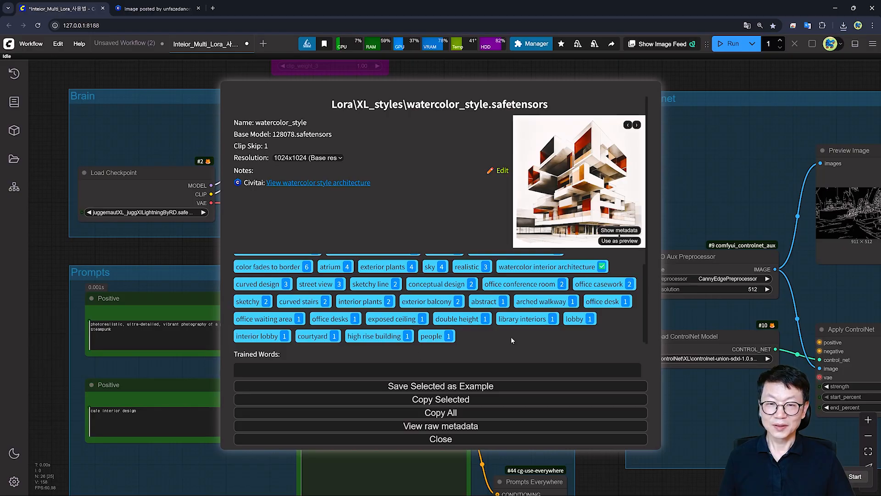
scroll(362, 334, "up", 1)
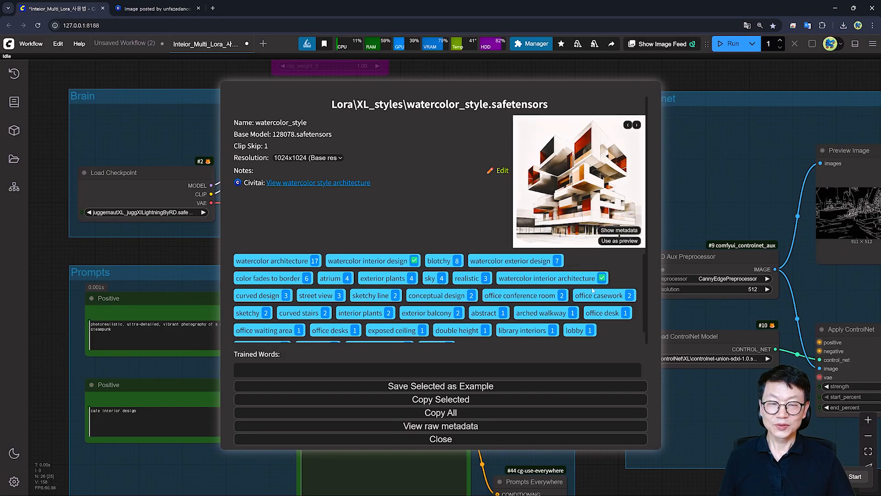
left_click(436, 400)
Close the LoRA information and replace the first Positive node's text with "watercolor interior design, watercolor interior architecture".
left_click(442, 439)
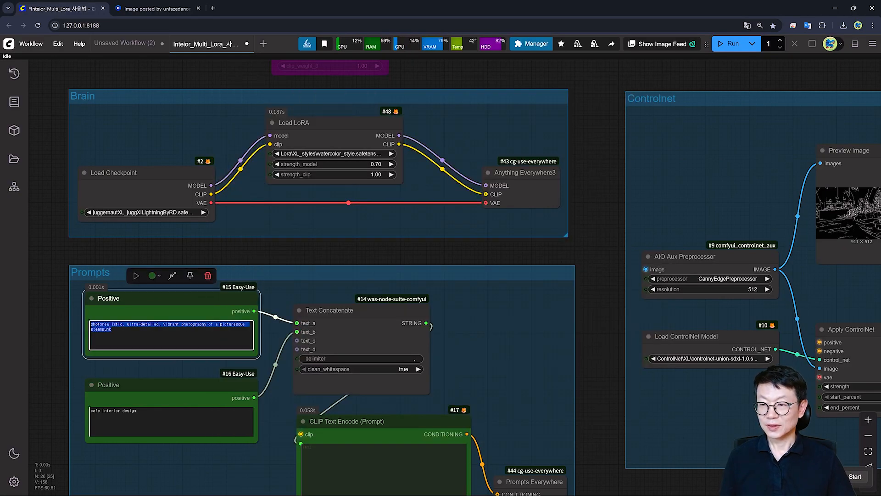
key("ctrl+v")
scroll(113, 333, "up", 5)
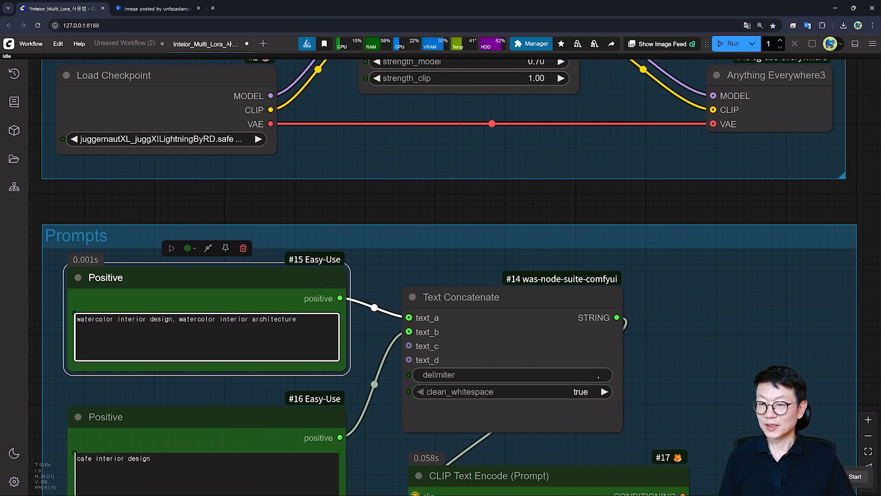
Run the workflow with the watercolor LoRA and view the generated image beside the source photo.
scroll(290, 301, "down", 5)
scroll(534, 189, "up", 5)
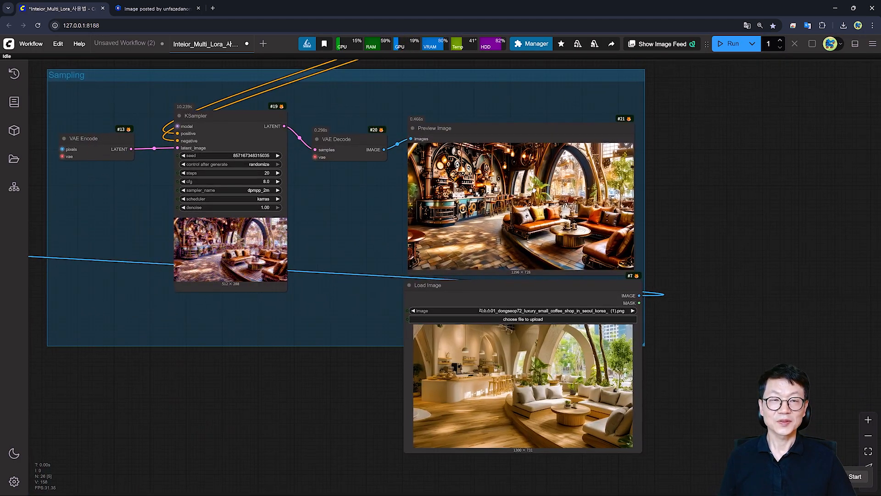
left_click(723, 46)
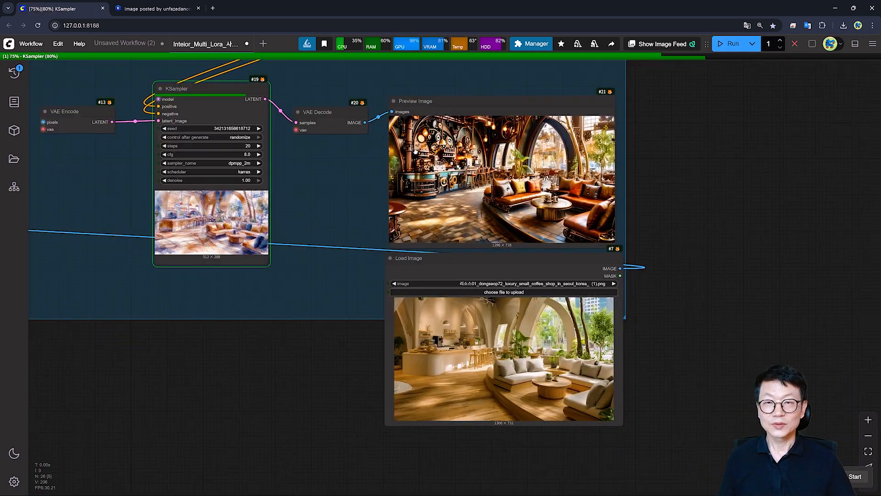
left_click_drag(398, 90, 390, 103)
scroll(390, 105, "up", 1)
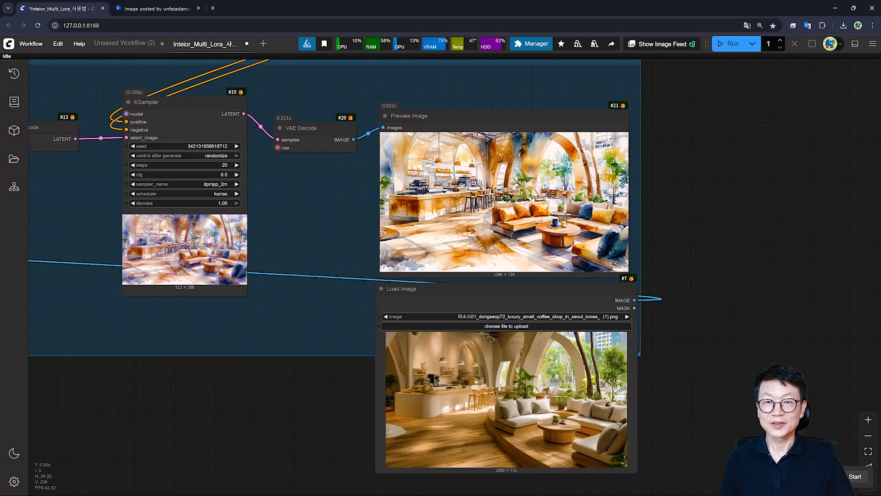
left_click_drag(591, 256, 575, 240)
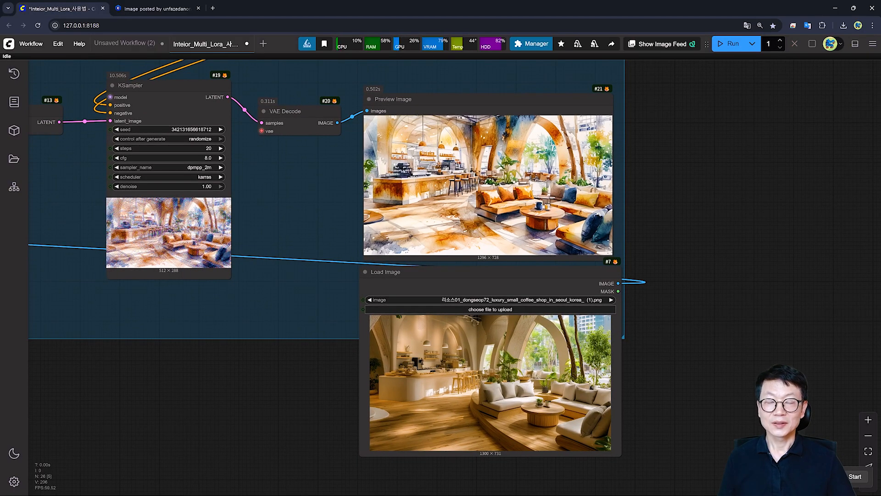
Show the image-saving option of the Preview Image node and compare the counter area in the source and generated images.
right_click(479, 154)
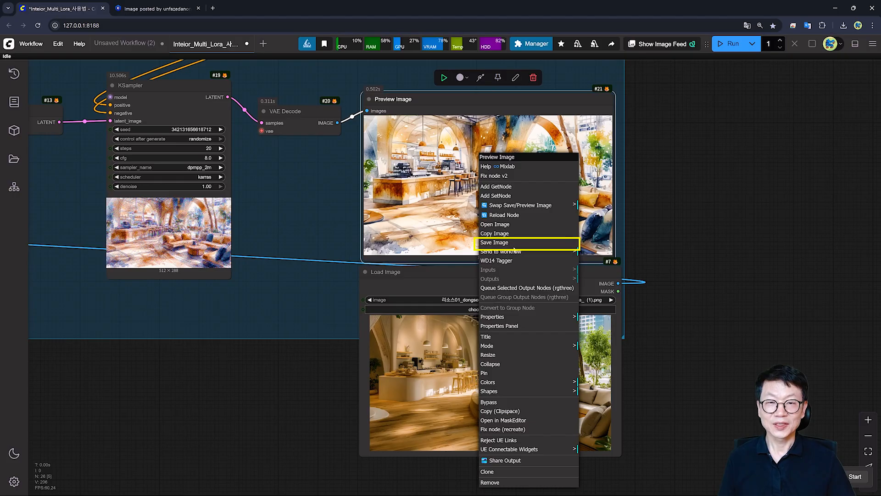
scroll(377, 386, "up", 1)
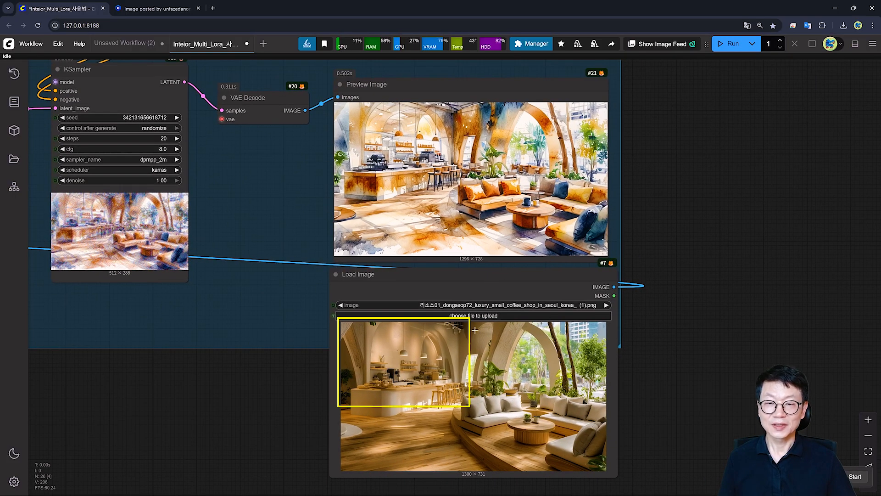
key("Escape")
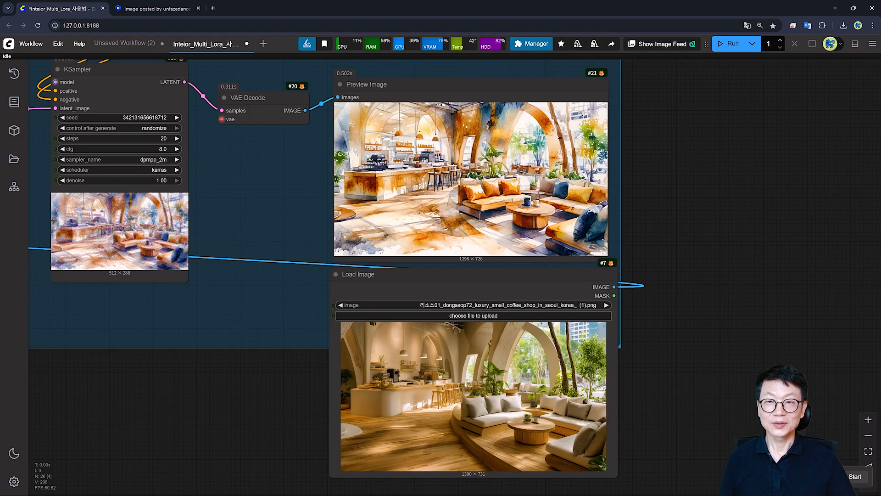
left_click_drag(335, 102, 453, 197)
Run the workflow two more times to generate further watercolor variations of the cafe interior.
left_click(723, 47)
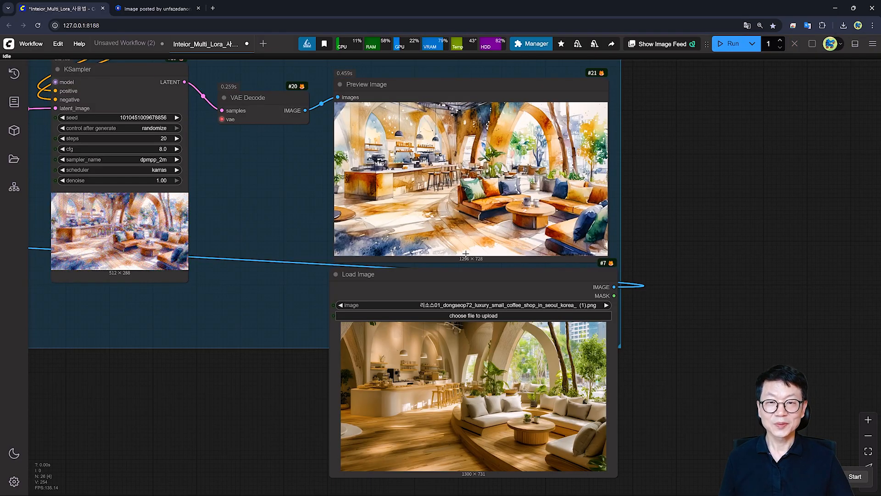
key("ctrl+Return")
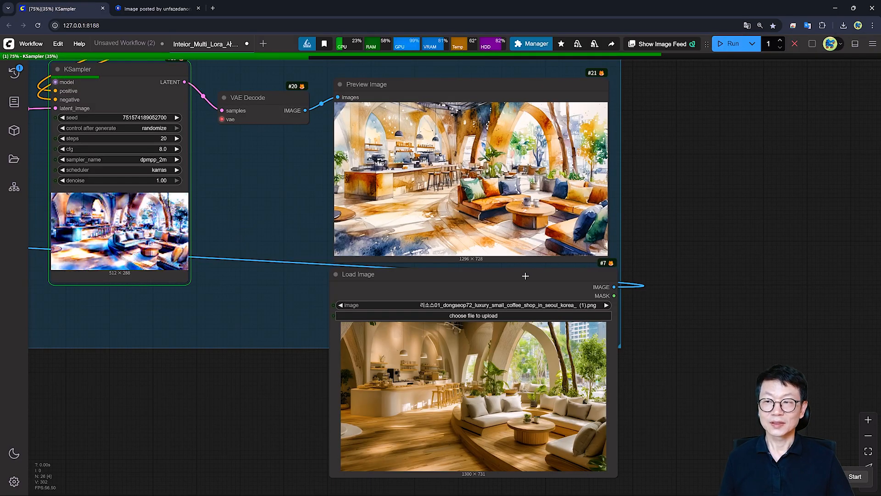
left_click_drag(526, 275, 503, 278)
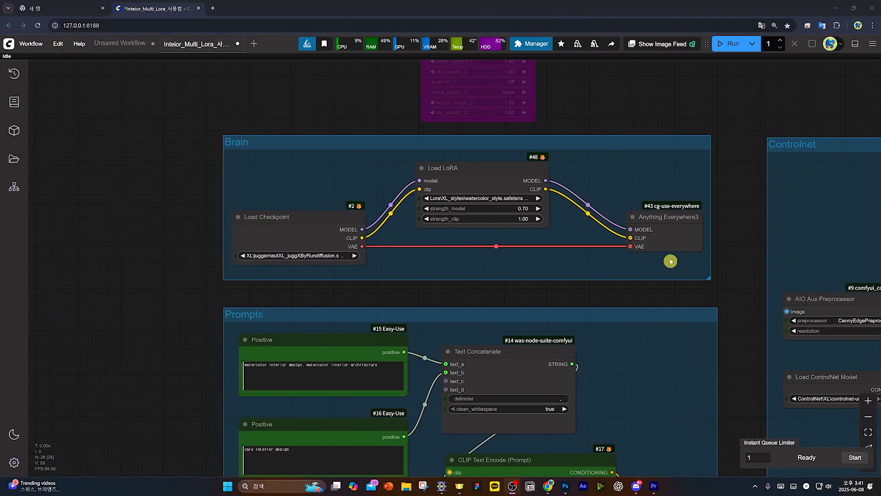
Duplicate the Load LoRA node in the Brain group and place the copy beside the original.
left_click_drag(661, 246, 653, 274)
scroll(653, 274, "up", 2)
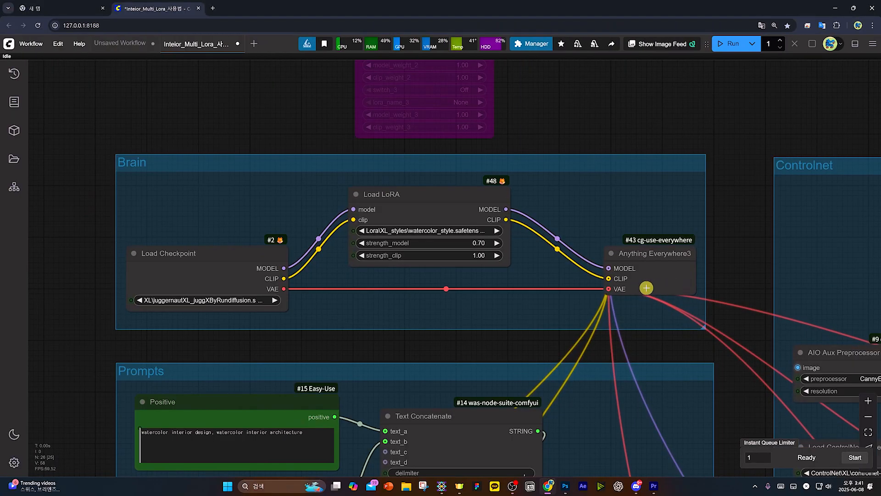
left_click(420, 187)
left_click_drag(420, 187, 427, 187)
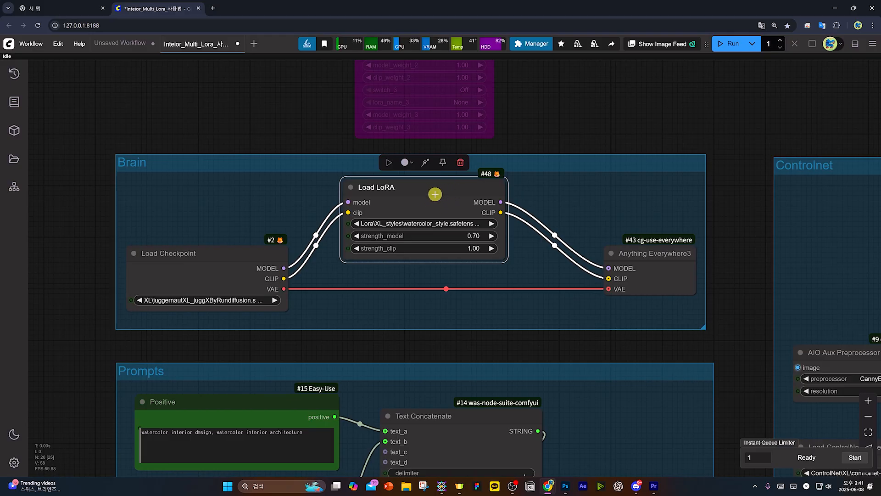
left_click_drag(425, 191, 592, 113, "alt")
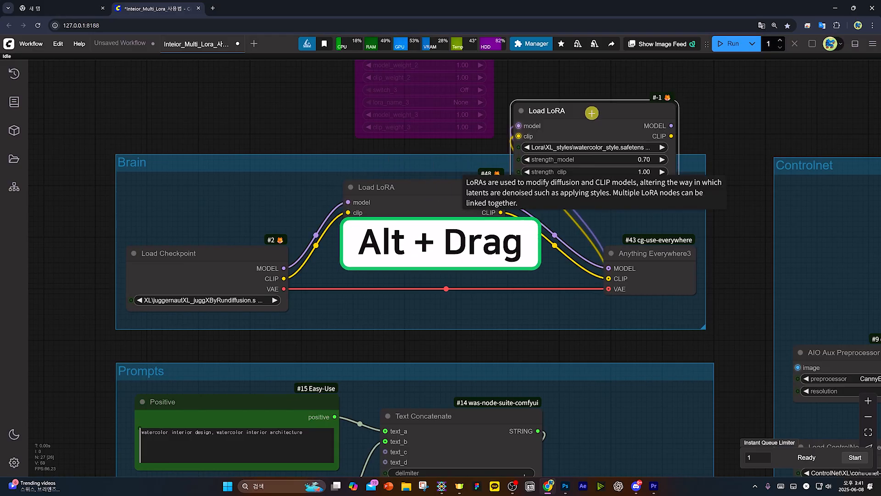
left_click_drag(420, 190, 351, 157)
left_click_drag(565, 113, 547, 148)
Chain the original Load LoRA's MODEL and CLIP through the copy into Anything Everywhere3, and arrange the two nodes side by side.
left_click_drag(444, 172, 500, 173)
left_click_drag(654, 164, 609, 279)
left_click_drag(571, 148, 518, 159)
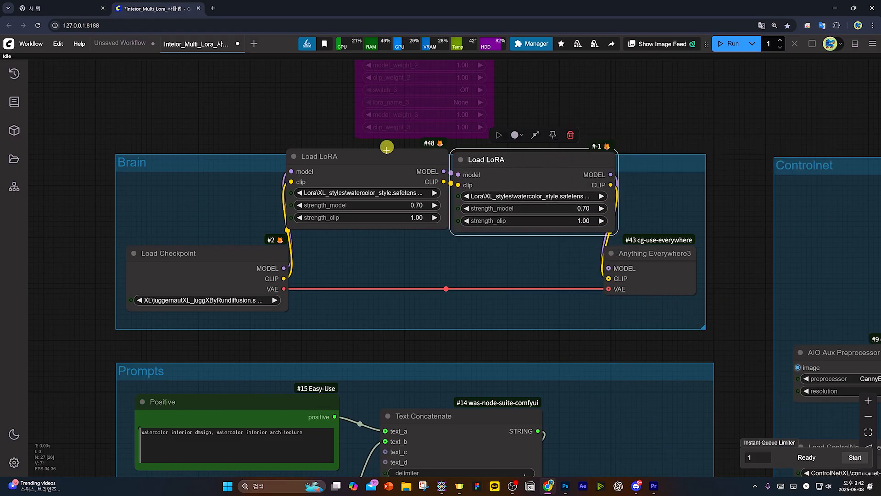
left_click_drag(377, 152, 360, 153)
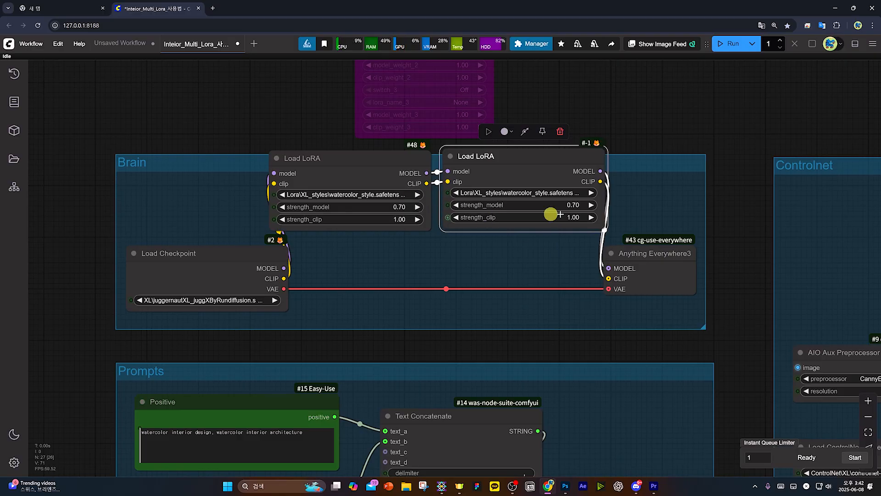
Choose Steampunk Concept Art - XL Pony V1.0.safetensors from XL_styles in the first Load LoRA node.
left_click(363, 193)
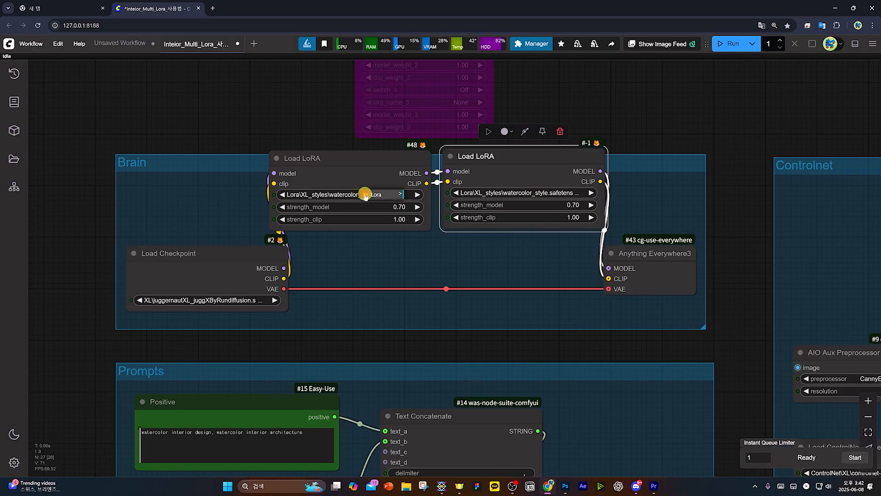
left_click(394, 195)
left_click(434, 236)
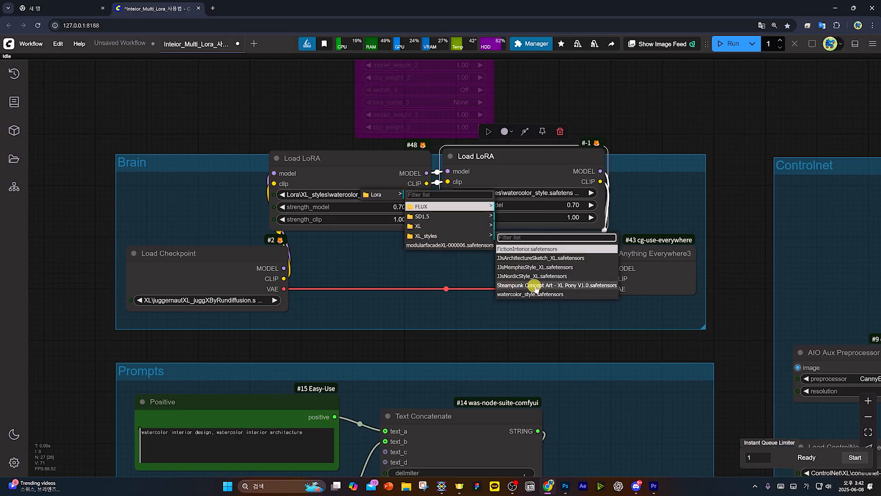
left_click(548, 286)
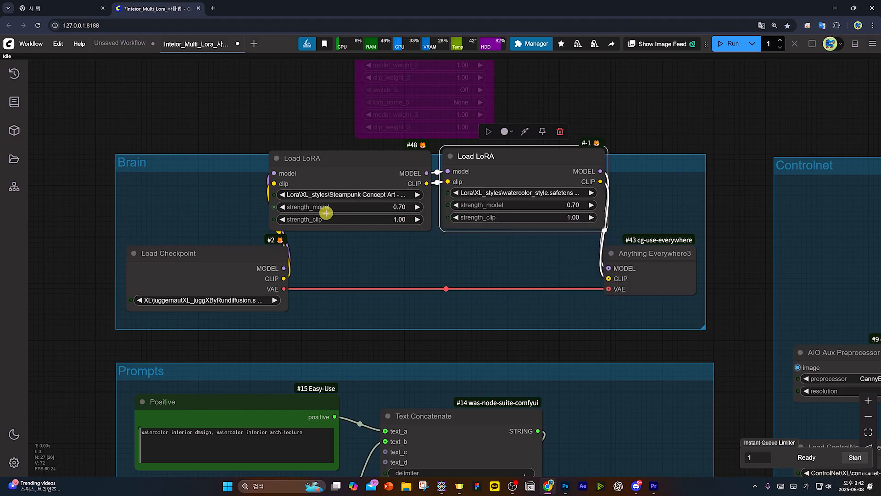
Set strength_model to 0.5 on both the steampunk and watercolor Load LoRA nodes.
left_click(396, 208)
type("0.5")
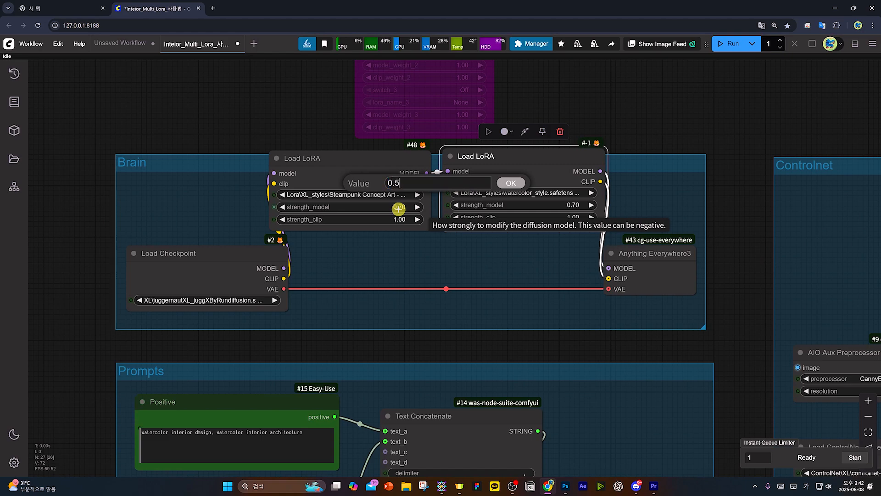
key("Return")
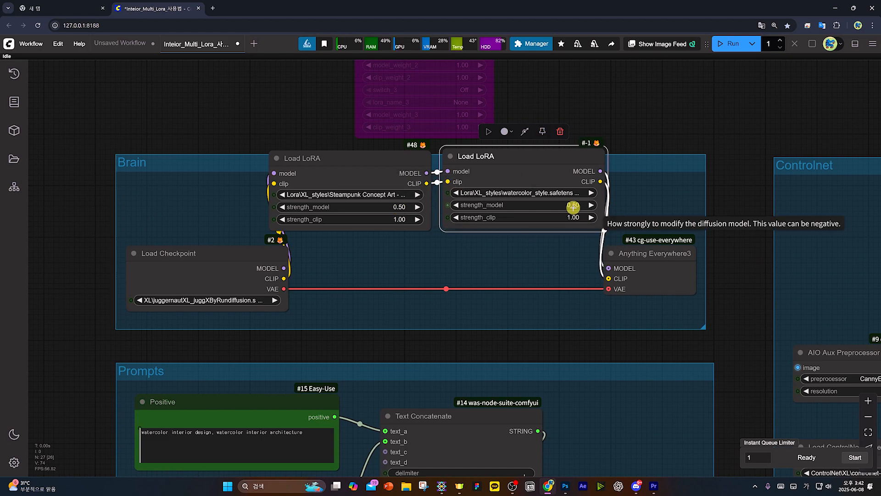
left_click_drag(346, 334, 423, 300)
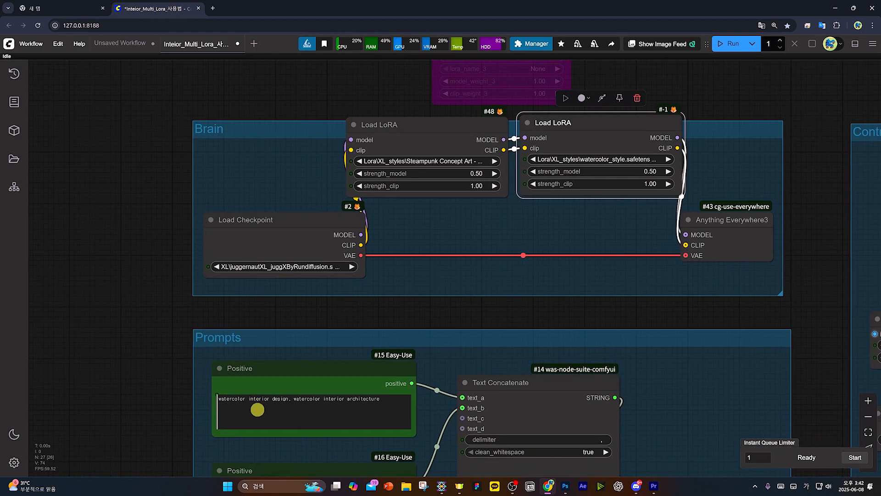
View the info of the Load LoRA node using Steampunk Concept Art, follow its Civitai link, and open the clockwork tree example image.
scroll(238, 407, "up", 2)
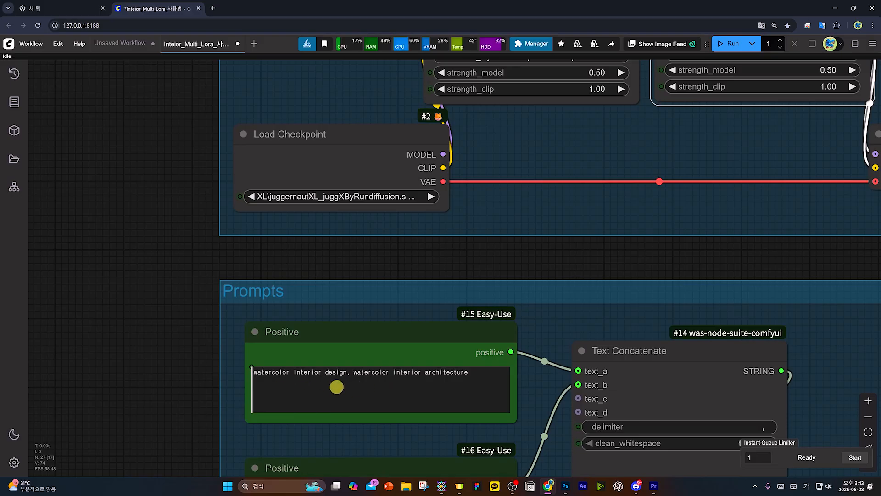
scroll(436, 324, "up", 3)
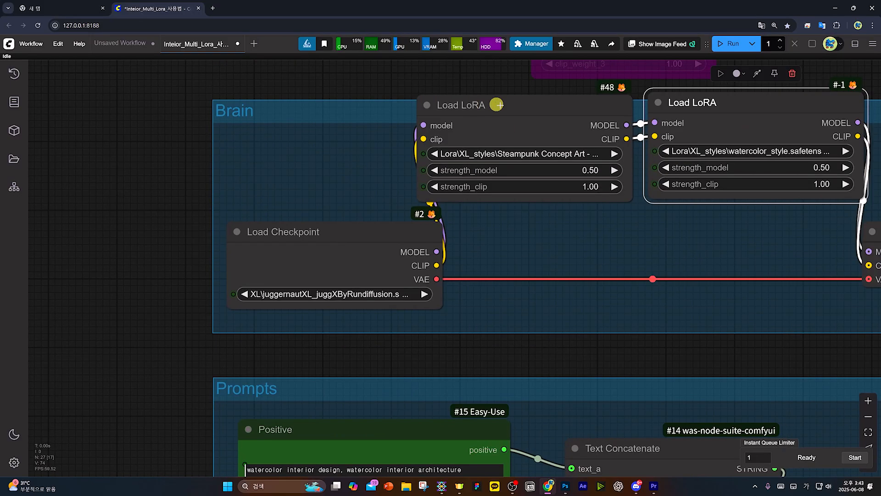
right_click(497, 120)
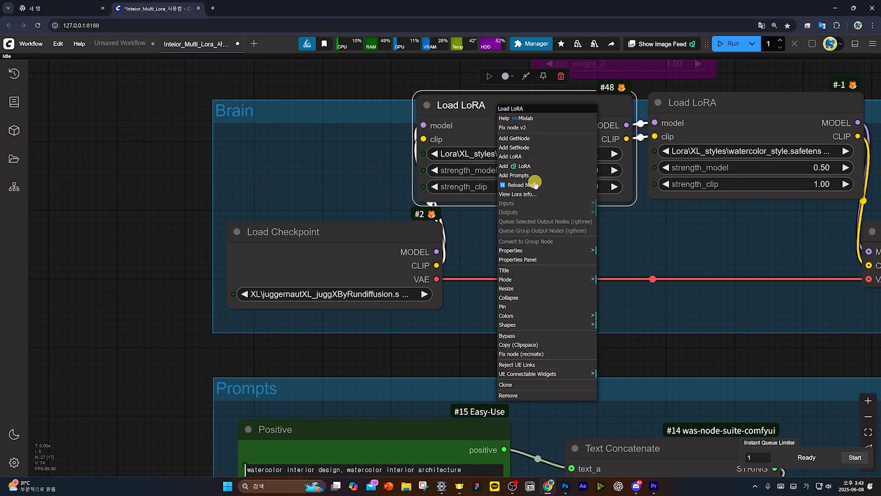
left_click(516, 193)
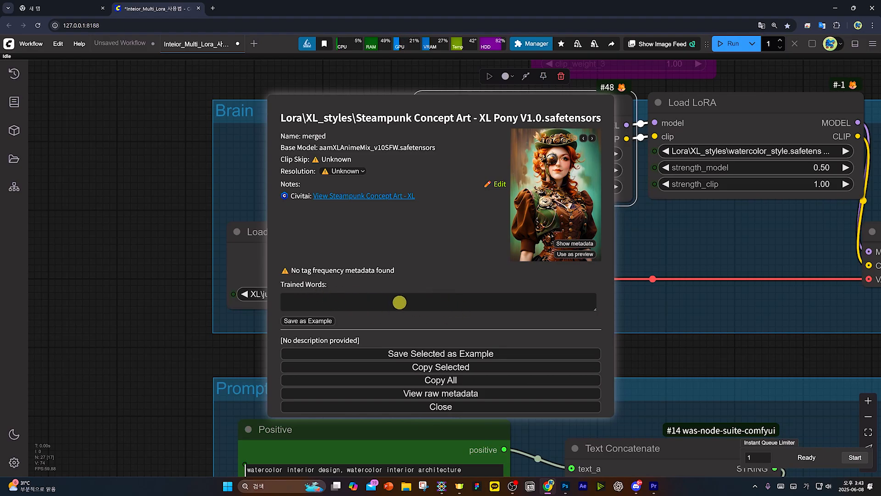
left_click(357, 199)
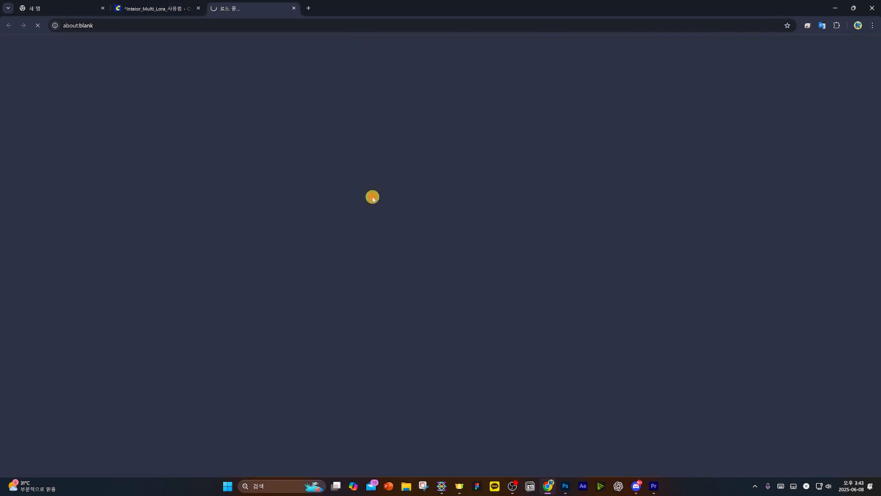
left_click(387, 244)
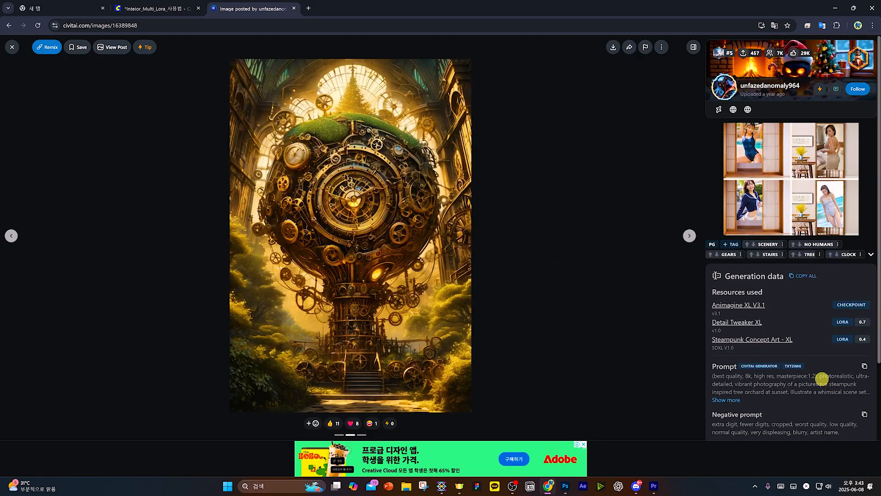
Copy "photorealistic, ultra-detailed, vibrant photography of a picturesque steampunk" from the example's prompt and append it to the watercolor Positive prompt in ComfyUI.
left_click_drag(820, 376, 857, 384)
key("ctrl+c")
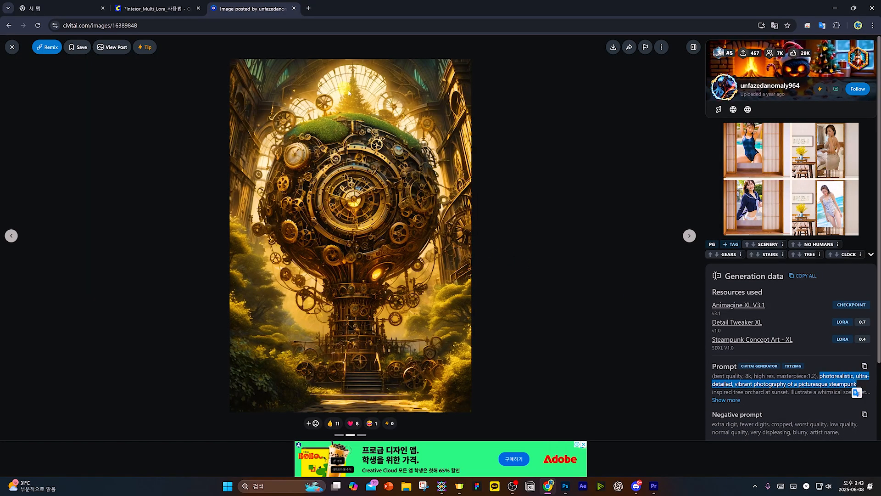
left_click(158, 9)
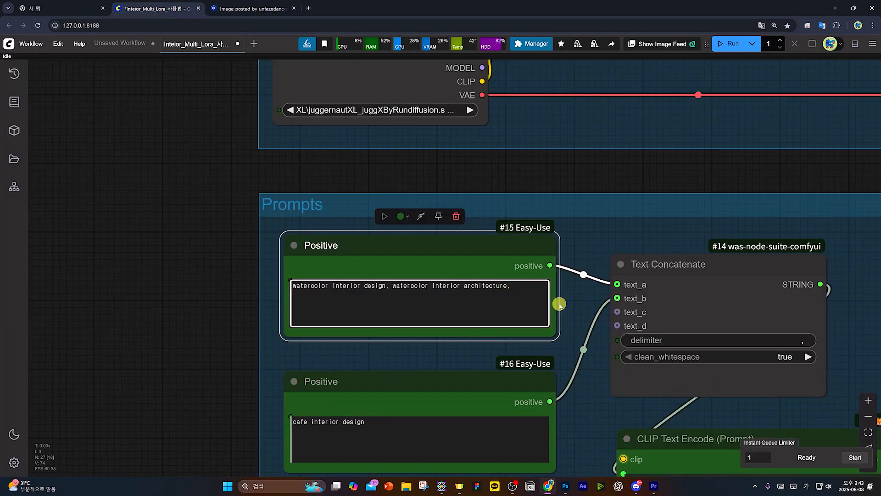
key("ctrl+v")
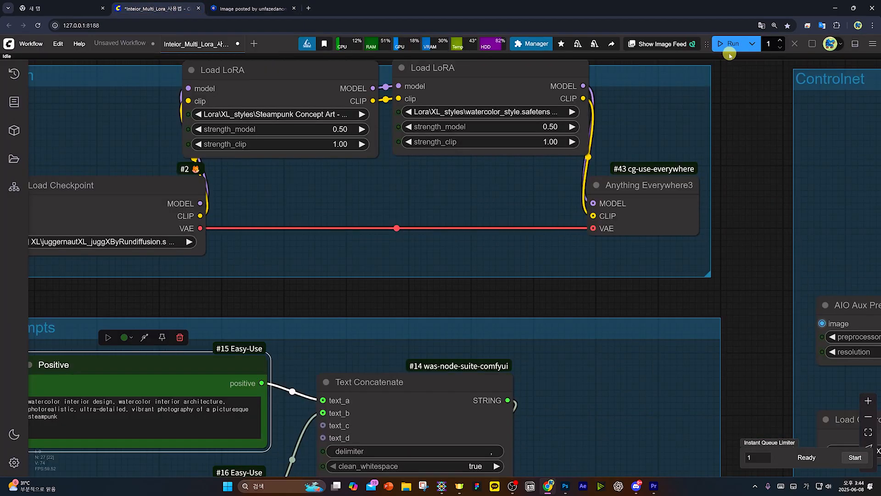
Run the workflow and inspect the generated cafe interior in the Preview Image node.
left_click(730, 43)
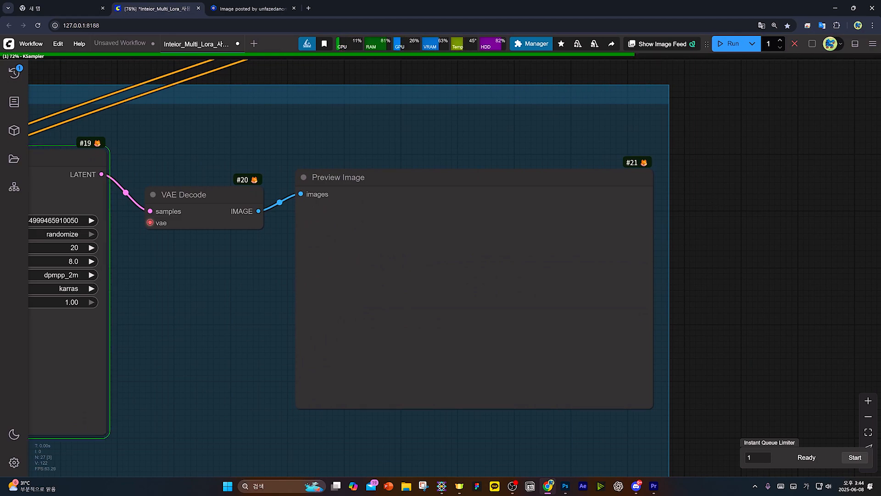
scroll(720, 202, "down", 5)
scroll(626, 372, "up", 5)
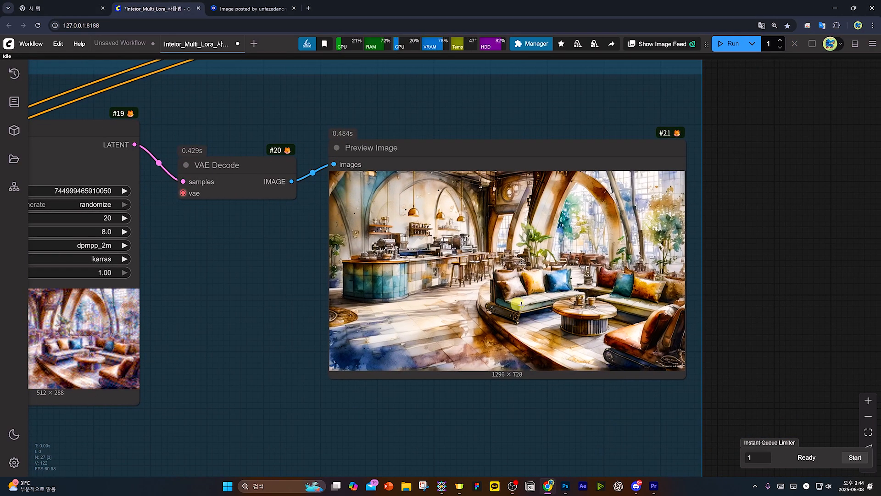
scroll(626, 371, "up", 3)
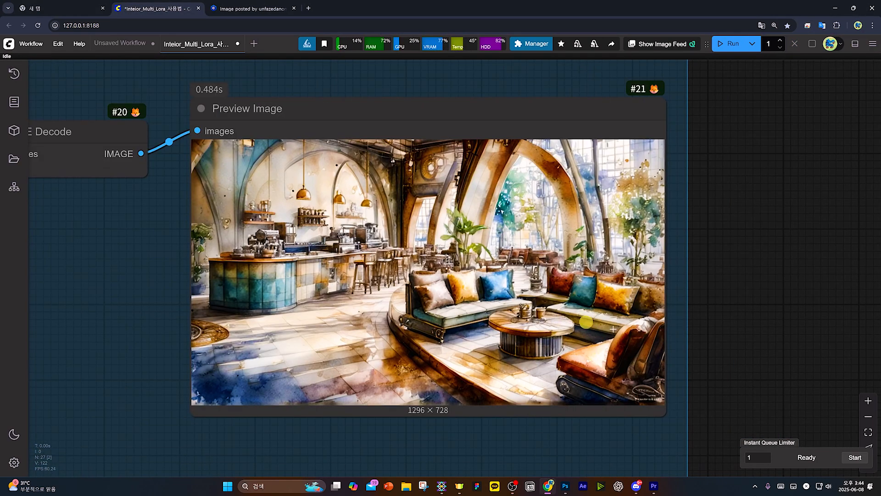
left_click_drag(630, 335, 644, 340)
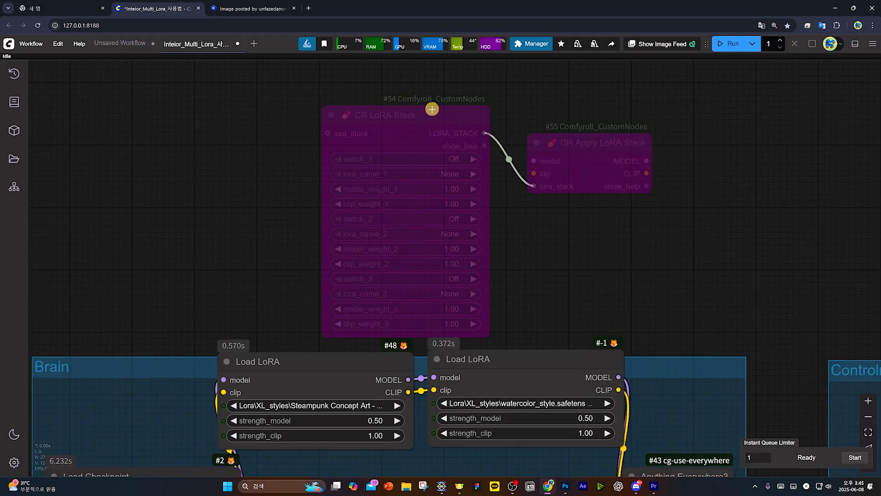
Turn off bypass on the CR LoRA Stack and CR Apply LoRA Stack nodes above the Brain group.
scroll(432, 109, "down", 2)
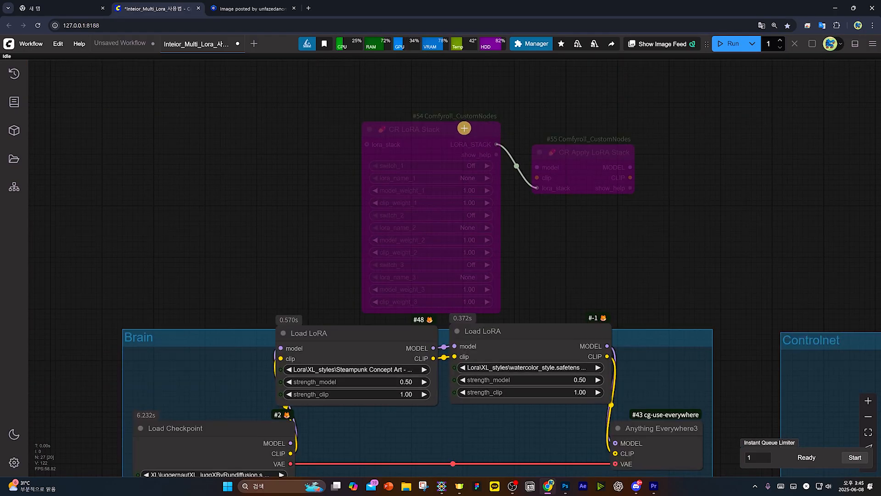
left_click(431, 135)
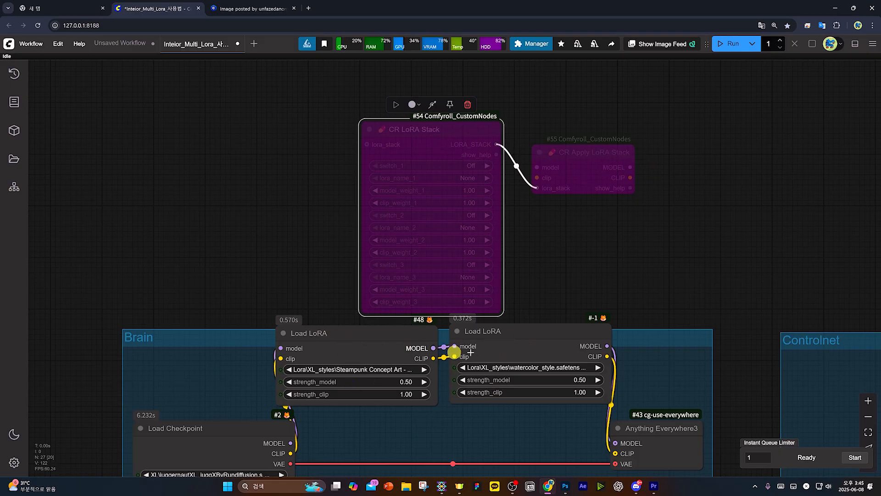
left_click(432, 106)
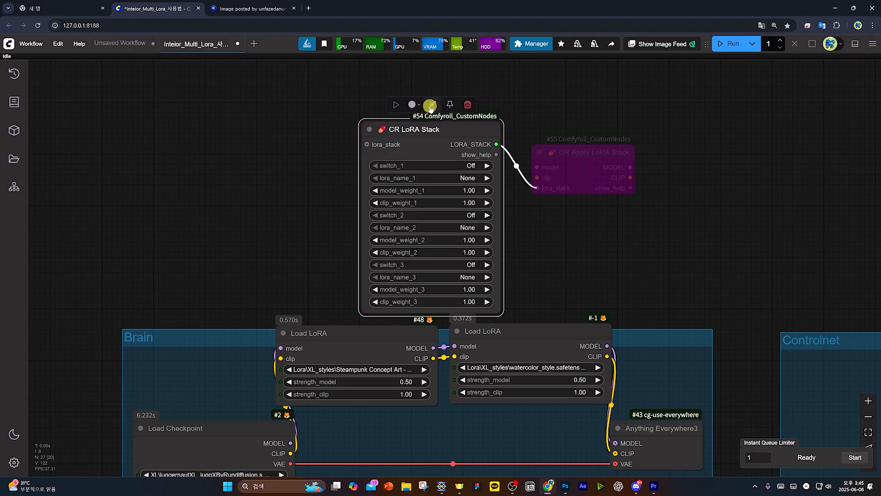
left_click(571, 153)
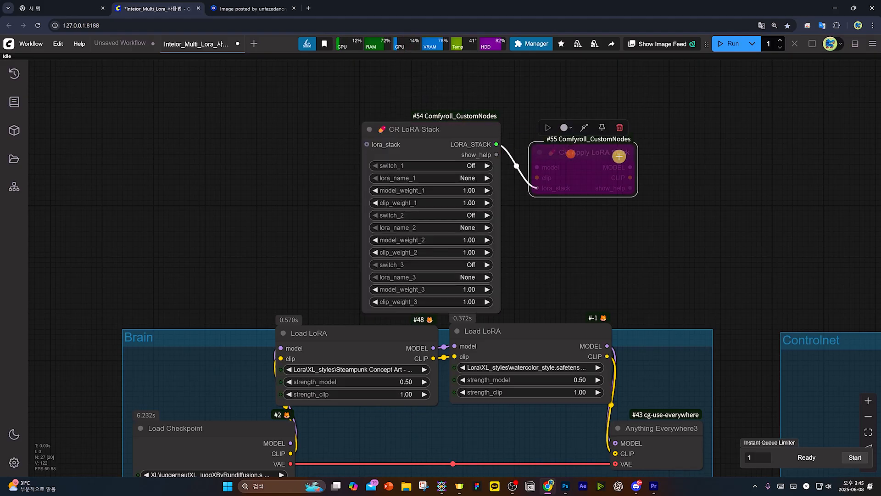
left_click(586, 129)
Delete both chained Load LoRA nodes from the Brain group.
left_click(431, 331)
key("Delete")
left_click(518, 335)
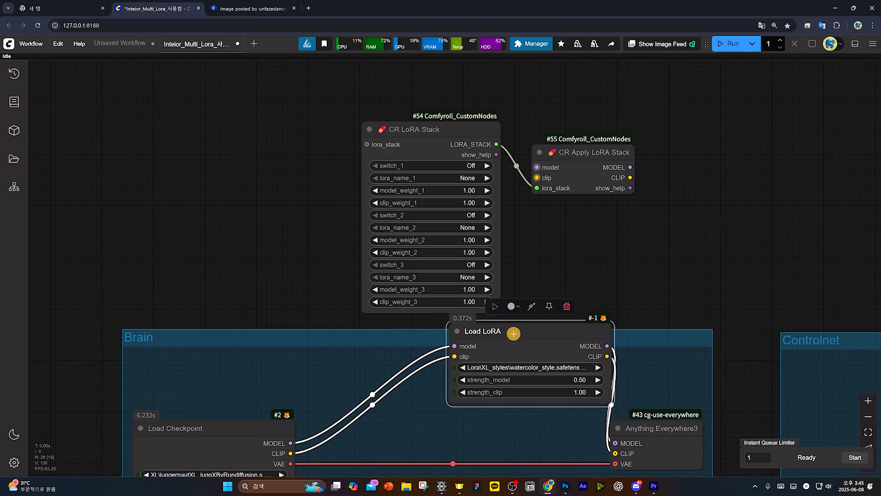
key("Delete")
In CR LoRA Stack, switch slot 1 on with Steampunk Concept Art - XL Pony V1.0.safetensors from XL_styles and set model_weight_1 to 0.5.
scroll(491, 179, "up", 3)
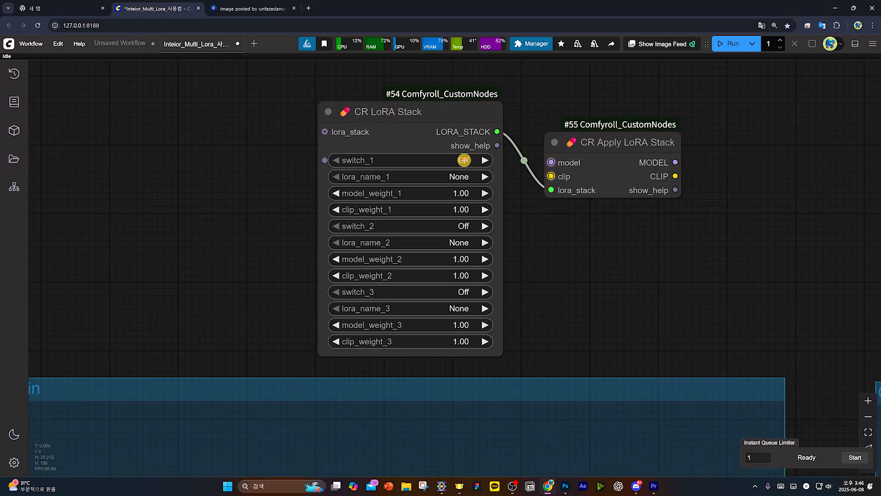
left_click(469, 160)
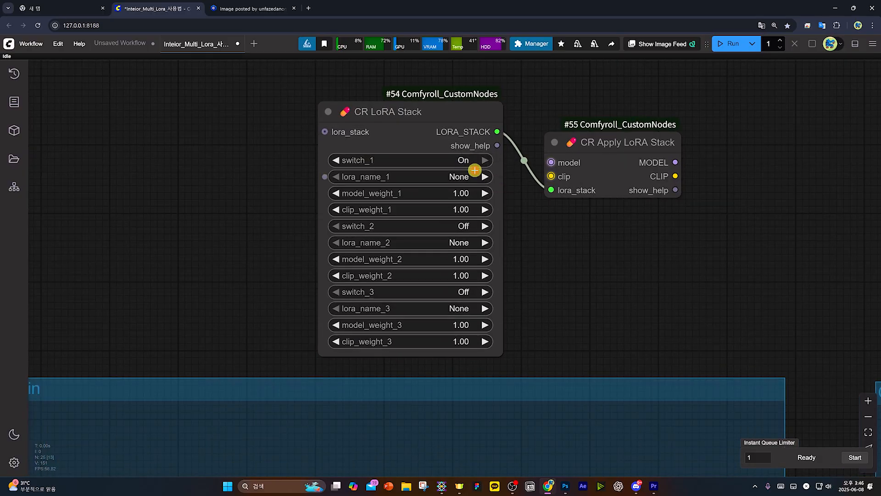
left_click(417, 181)
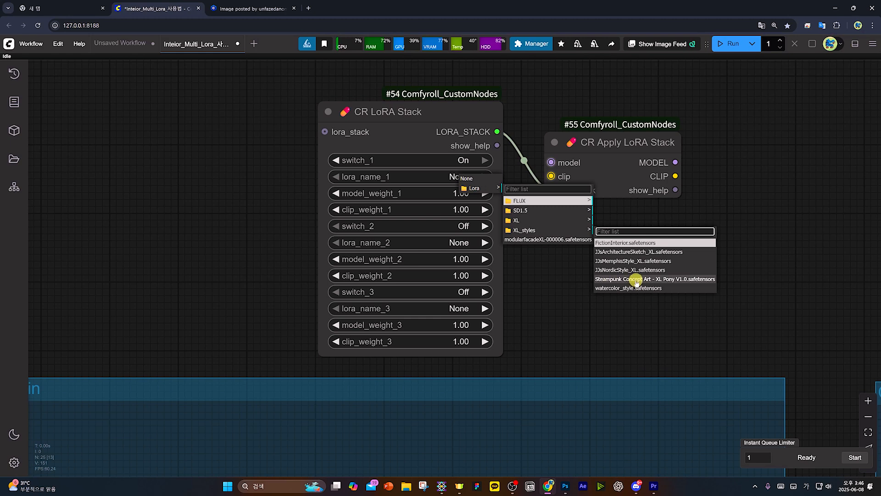
left_click(637, 280)
left_click(456, 194)
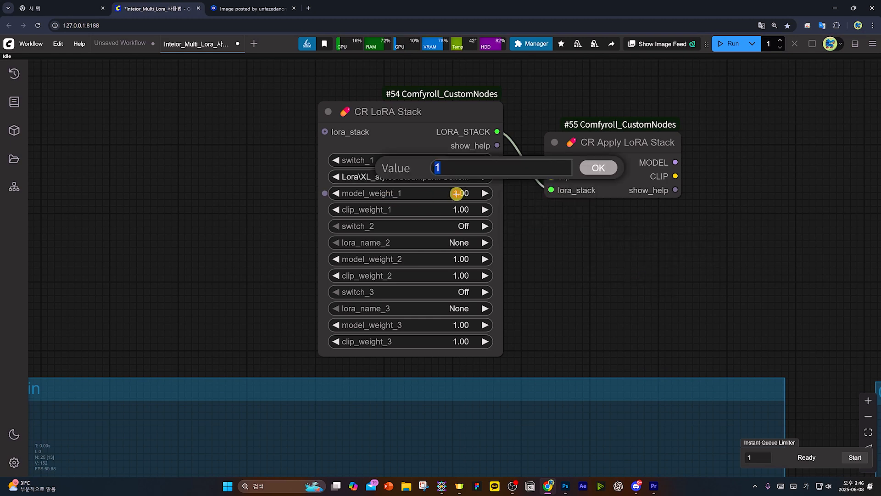
key("Return")
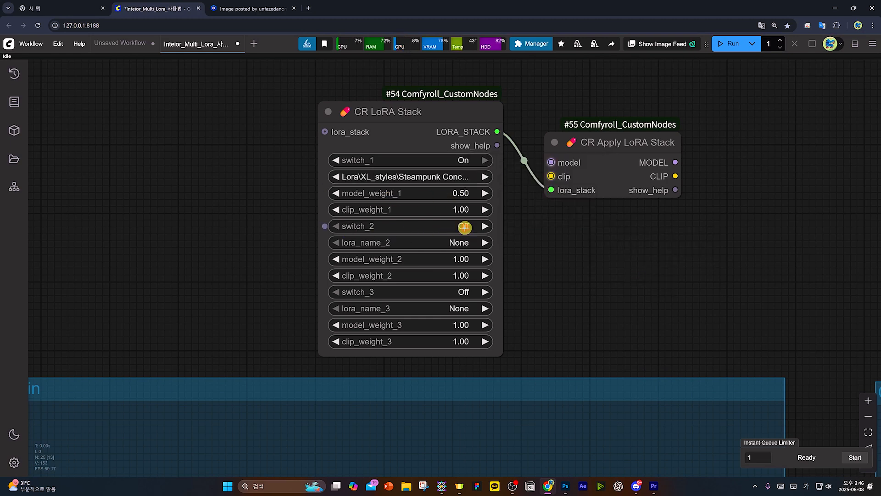
Switch slot 2 on in CR LoRA Stack with watercolor_style.safetensors from XL_styles and set model_weight_2 to 0.5.
left_click(464, 227)
left_click(470, 240)
left_click(470, 240)
mouse_move(473, 255)
mouse_move(523, 297)
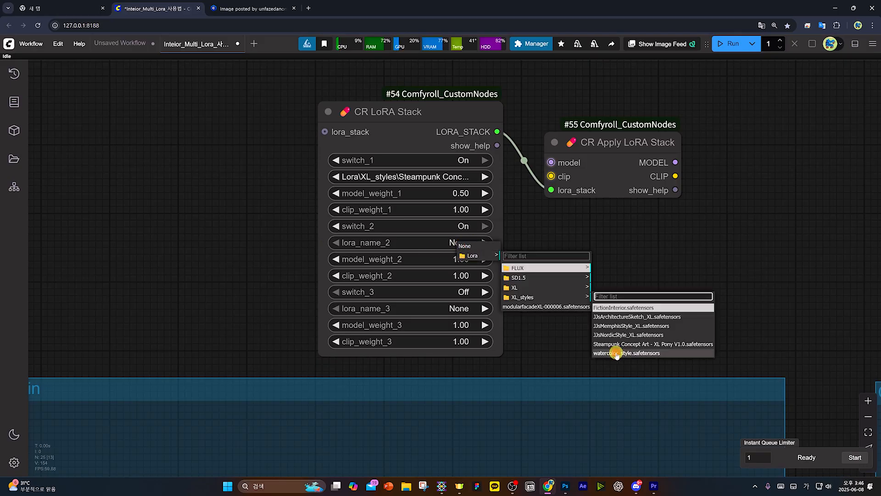
left_click(617, 353)
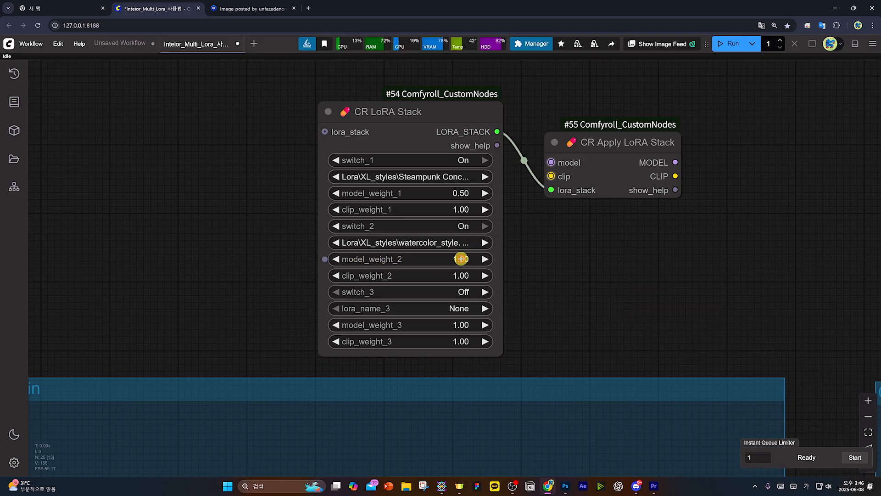
left_click(461, 259)
key("Return")
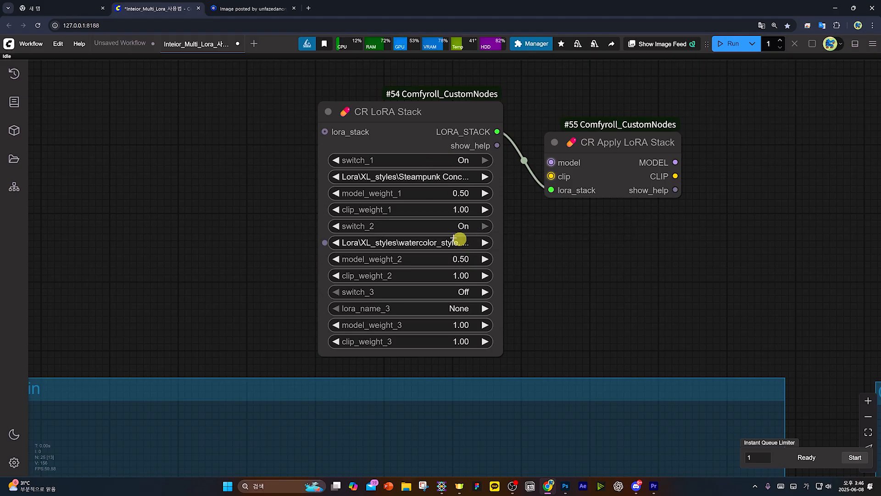
Route Load Checkpoint's MODEL and CLIP through CR Apply LoRA Stack into the matching inputs of Anything Everywhere3.
scroll(643, 257, "down", 3)
left_click_drag(634, 237, 592, 277)
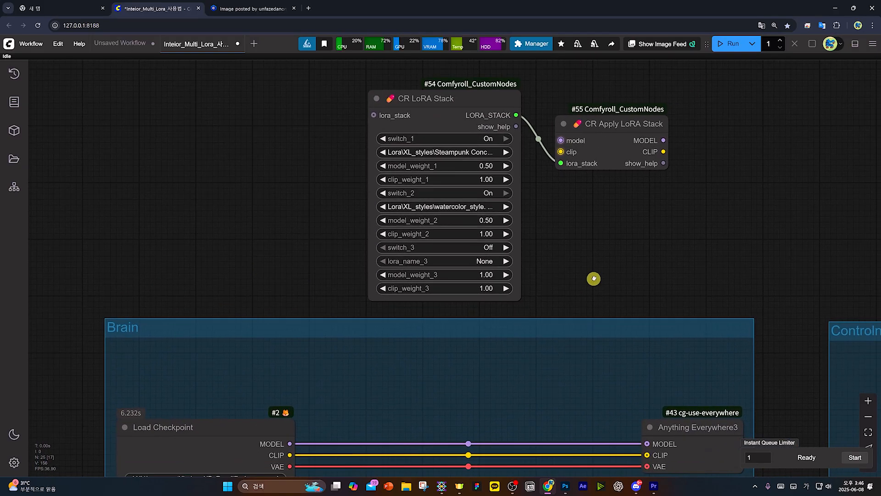
left_click_drag(292, 438, 562, 146)
left_click_drag(669, 136, 649, 439)
left_click_drag(666, 146, 649, 450)
scroll(678, 277, "up", 2)
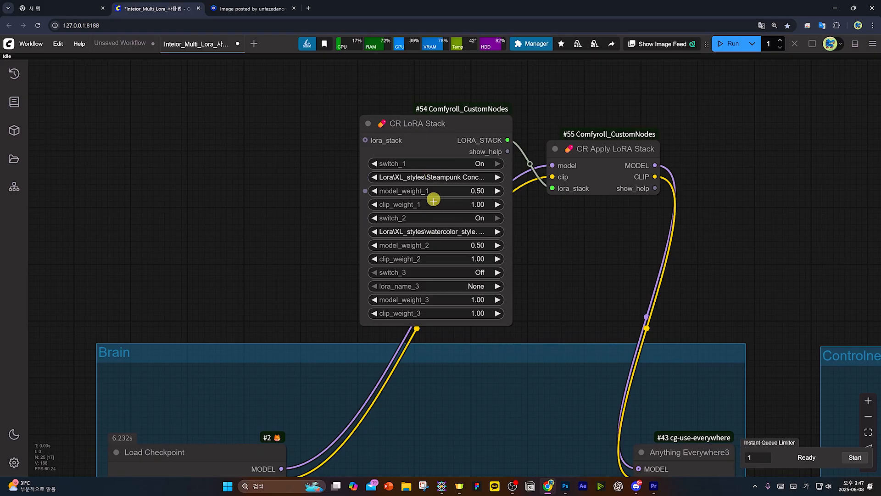
Duplicate the CR LoRA Stack node beside the original and connect the copy's LORA_STACK output to the original's lora_stack input.
left_click_drag(580, 299, 661, 299)
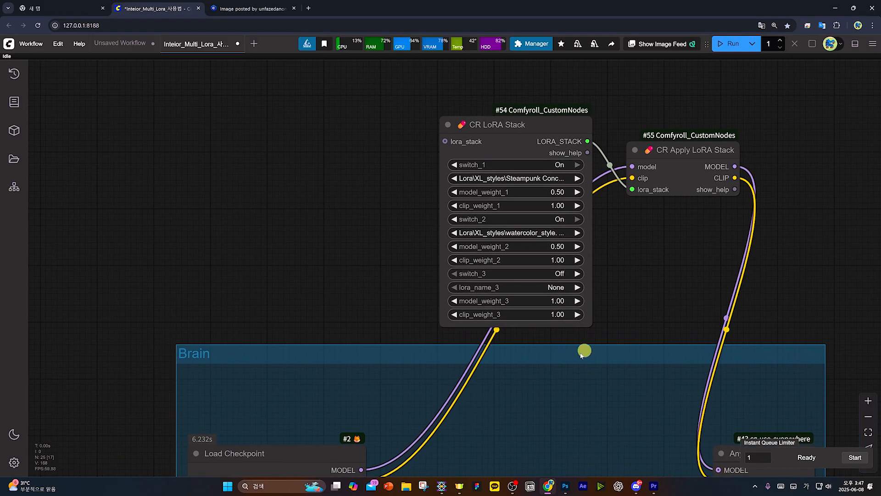
left_click(505, 128)
left_click_drag(497, 128, 287, 126)
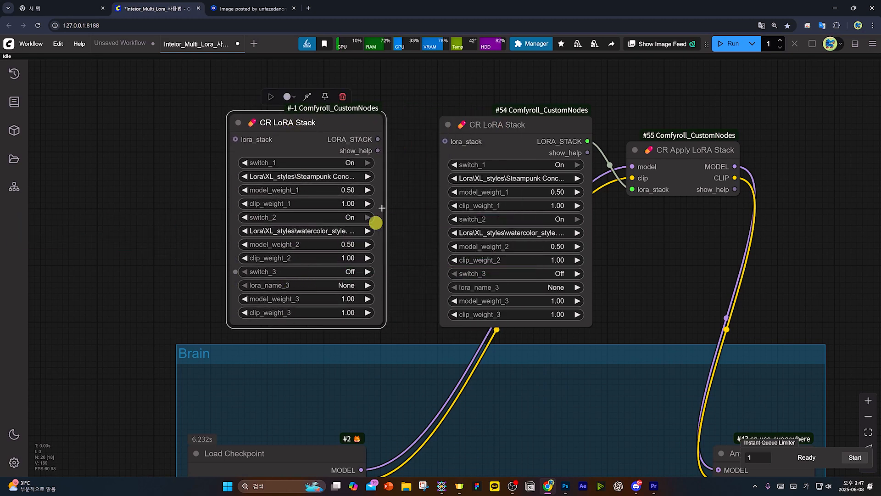
left_click_drag(378, 139, 443, 141)
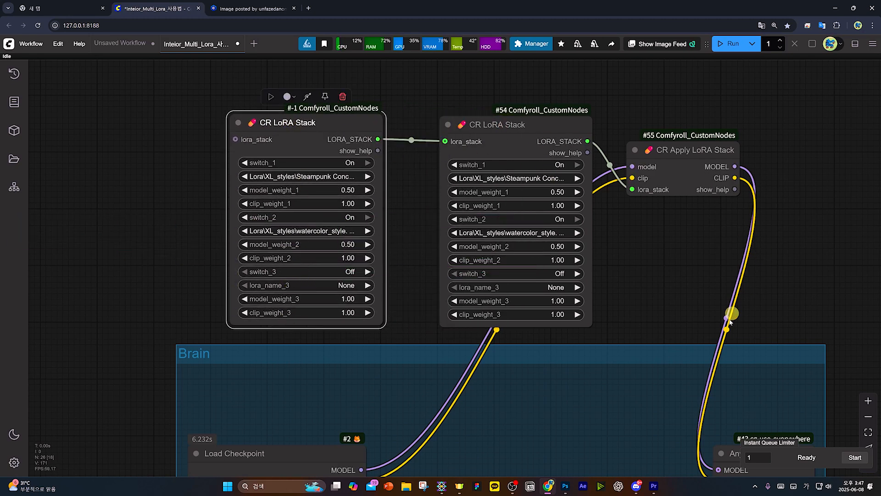
scroll(447, 234, "down", 2)
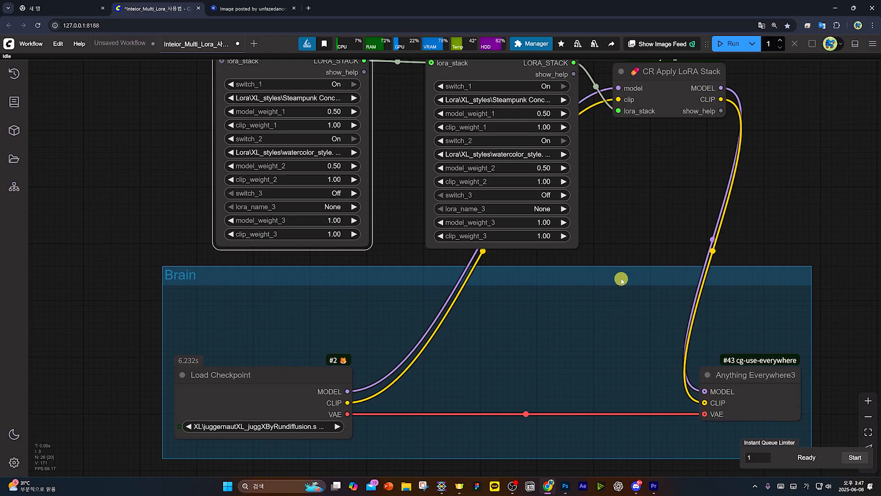